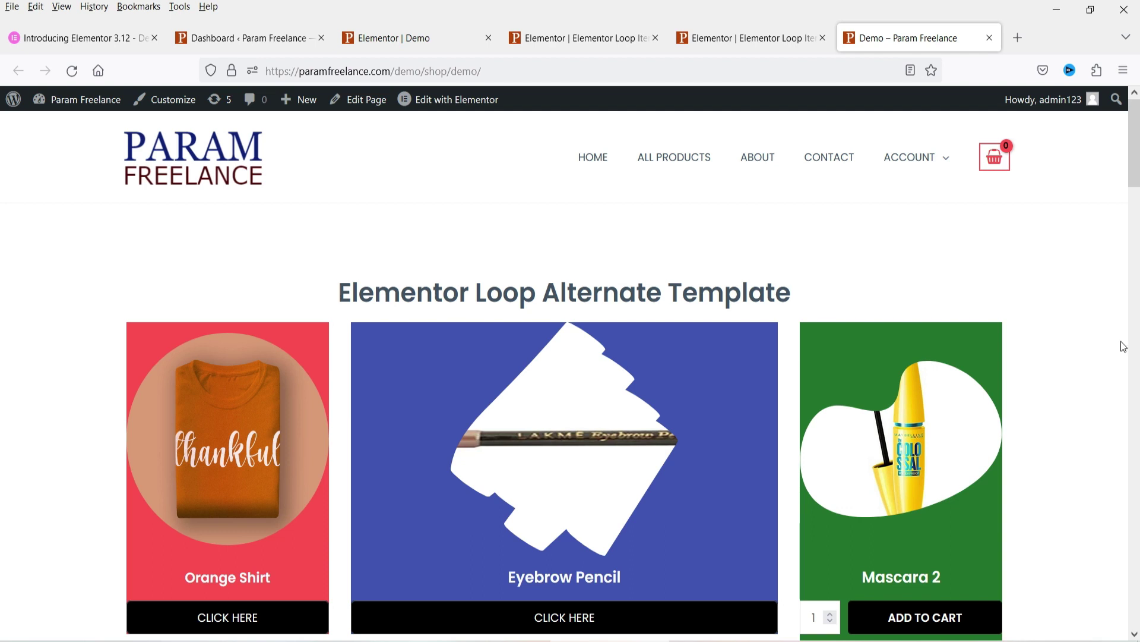
- Examine the demo page's product grid, comparing the alternating card templates, their colors and the wider cards
{"action": "scroll", "coordinate": [1088, 294], "scroll_direction": "down", "scroll_amount": 3}
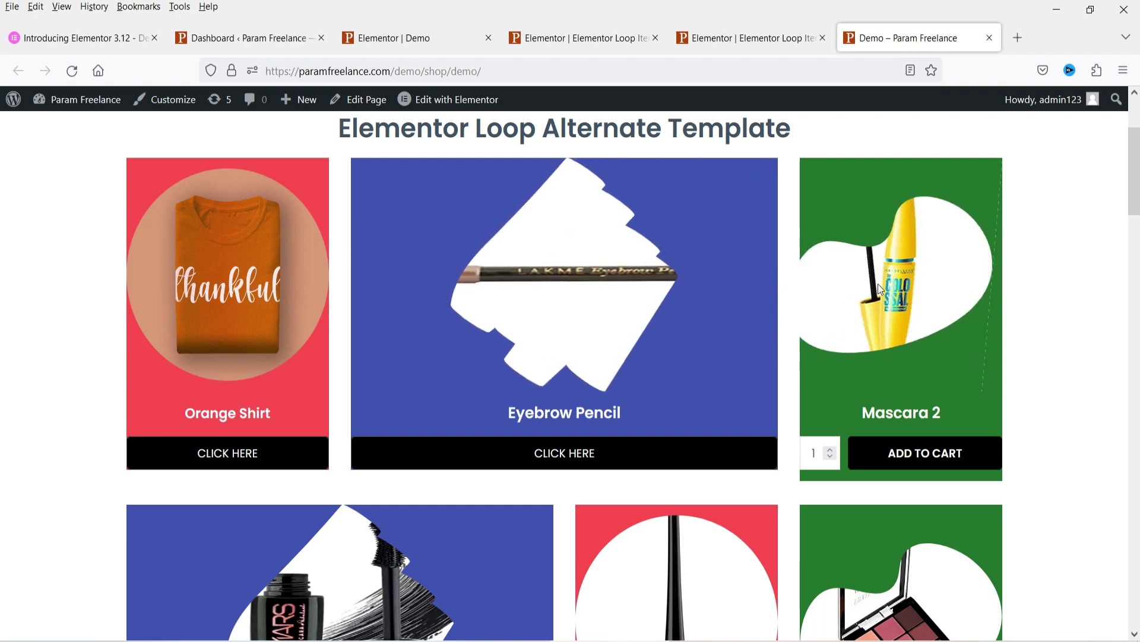
{"action": "scroll", "coordinate": [427, 350], "scroll_direction": "down", "scroll_amount": 2}
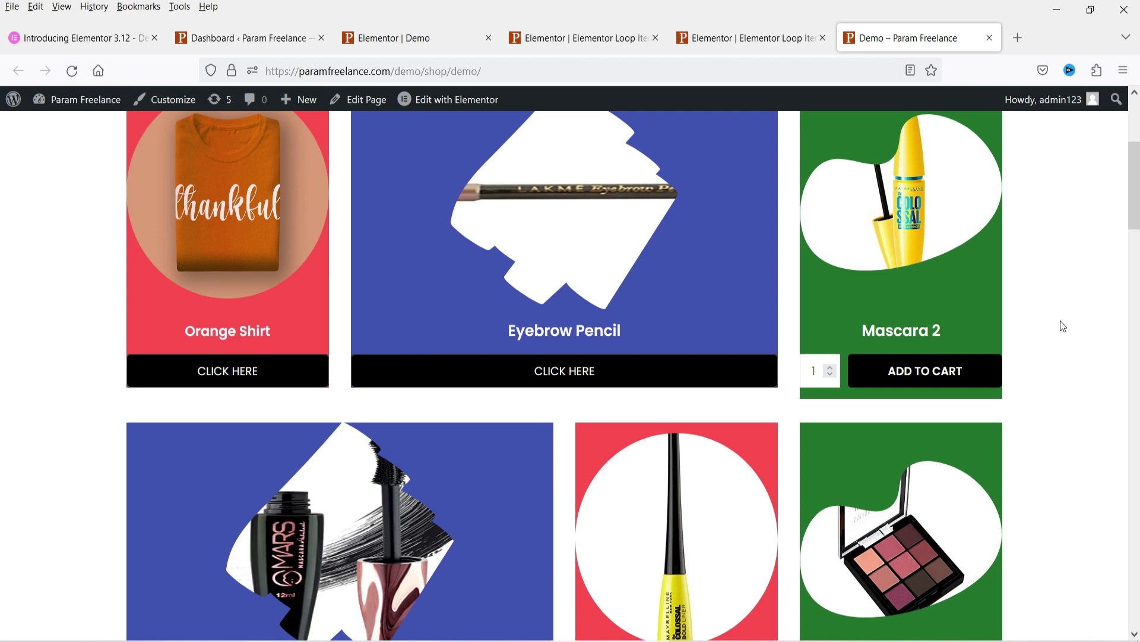
{"action": "scroll", "coordinate": [1081, 309], "scroll_direction": "down", "scroll_amount": 4}
{"action": "scroll", "coordinate": [1052, 317], "scroll_direction": "down", "scroll_amount": 12}
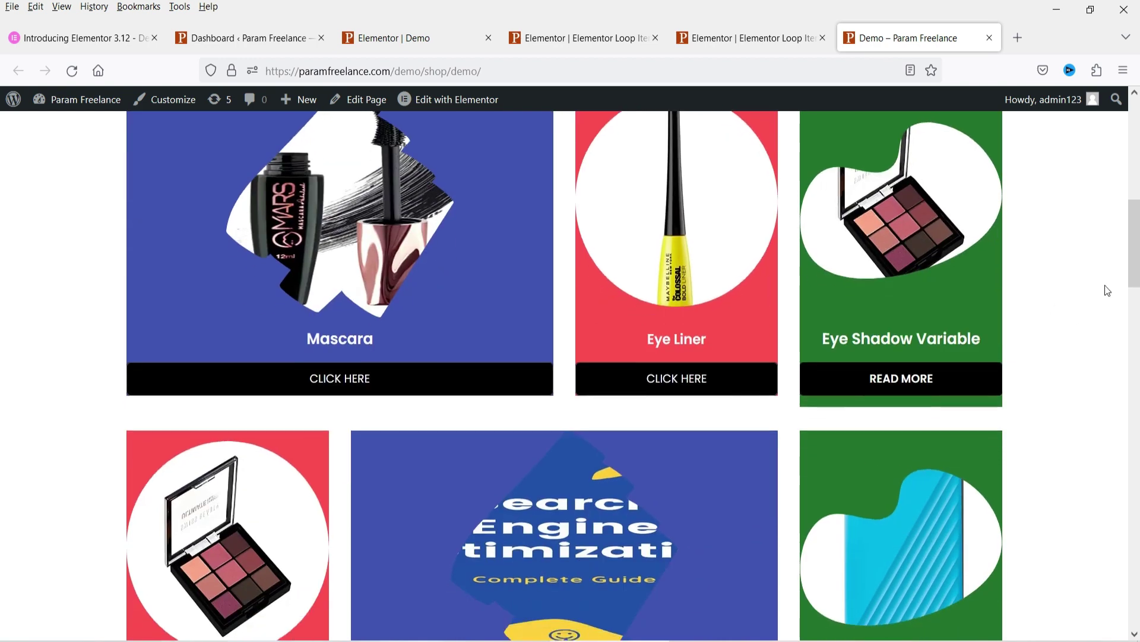
{"action": "scroll", "coordinate": [833, 248], "scroll_direction": "down", "scroll_amount": 4}
{"action": "scroll", "coordinate": [555, 311], "scroll_direction": "up", "scroll_amount": 8}
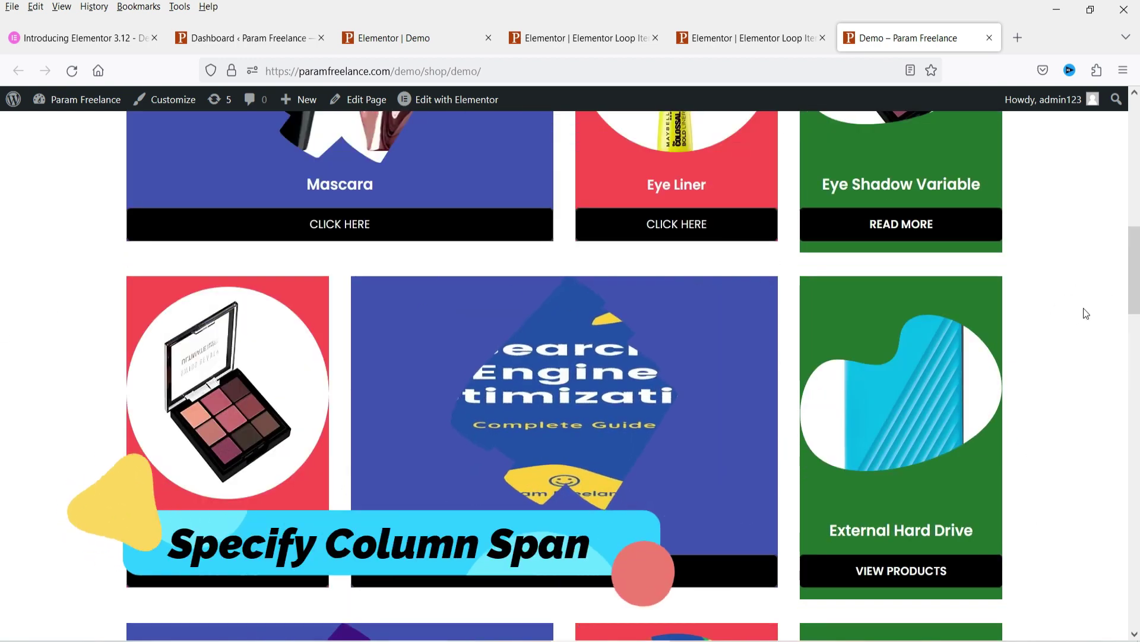
{"action": "scroll", "coordinate": [1096, 333], "scroll_direction": "up", "scroll_amount": 8}
{"action": "scroll", "coordinate": [1103, 355], "scroll_direction": "up", "scroll_amount": 6}
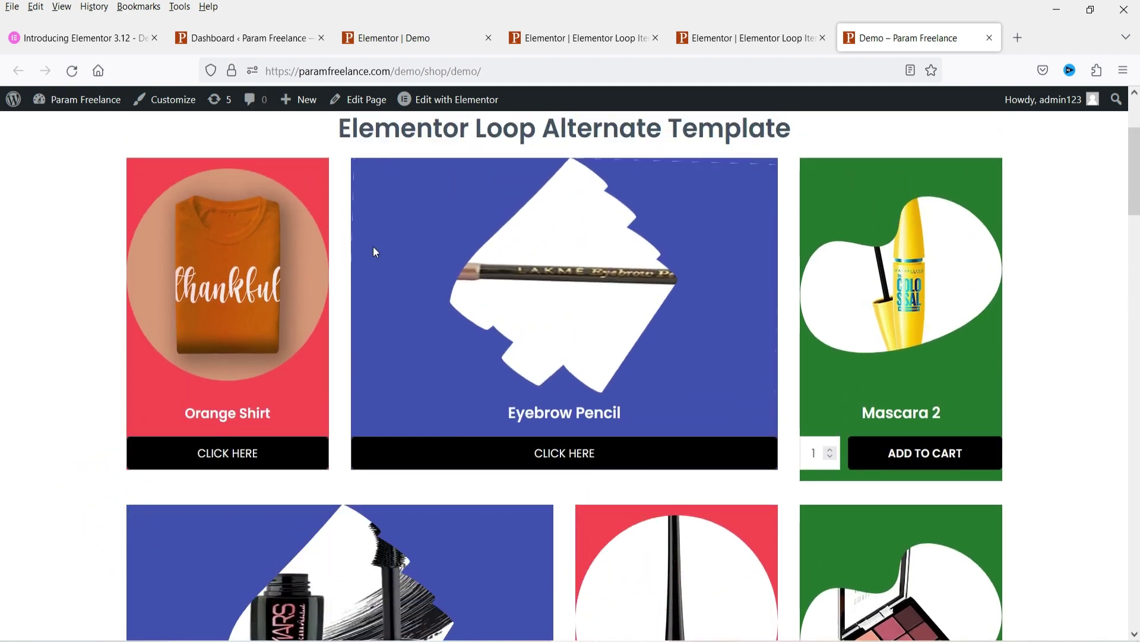
{"action": "scroll", "coordinate": [702, 188], "scroll_direction": "down", "scroll_amount": 2}
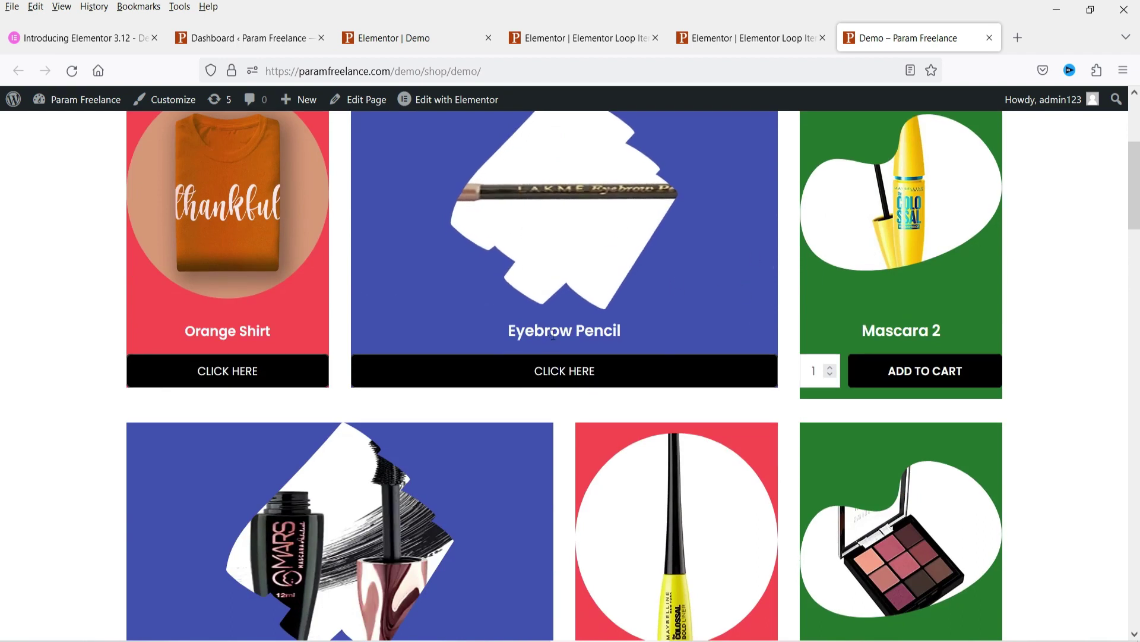
{"action": "scroll", "coordinate": [547, 335], "scroll_direction": "up", "scroll_amount": 2}
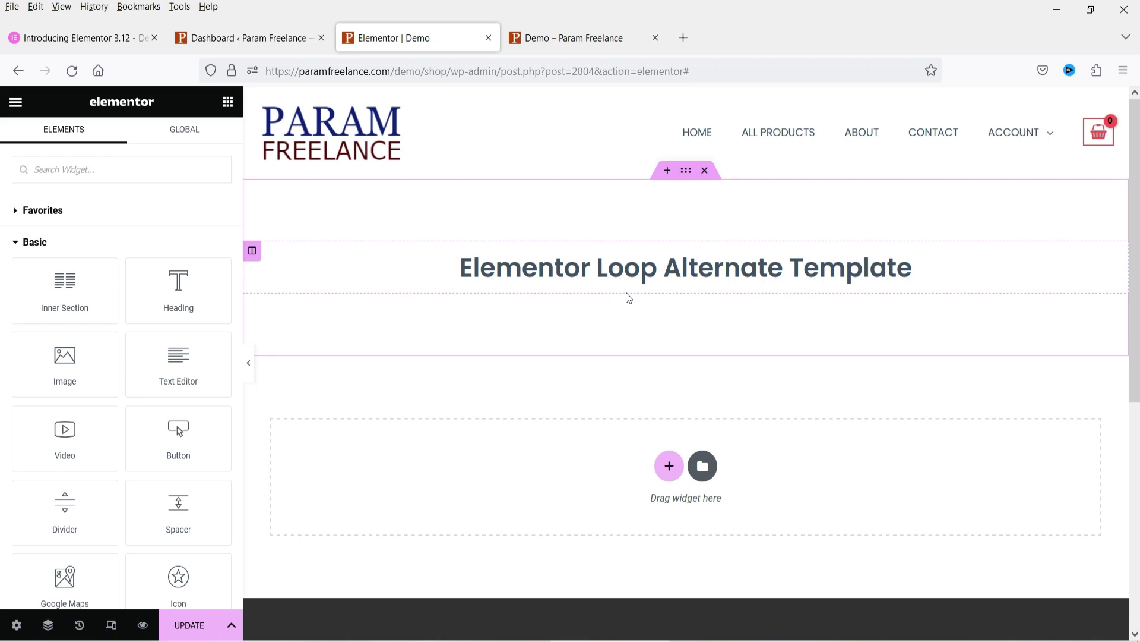
- Find the Loop Grid widget by searching for "loop" and add it below the "Elementor Loop Alternate Template" heading
{"action": "left_click", "coordinate": [94, 171]}
{"action": "type", "text": "loop"}
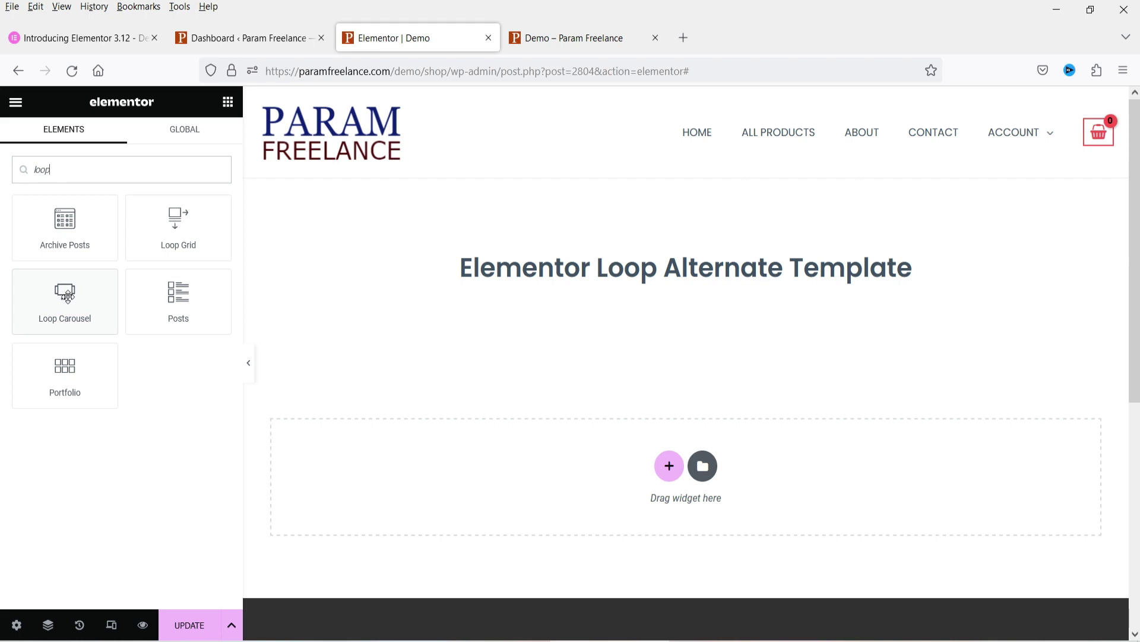
{"action": "left_click_drag", "start_coordinate": [166, 215], "coordinate": [713, 291]}
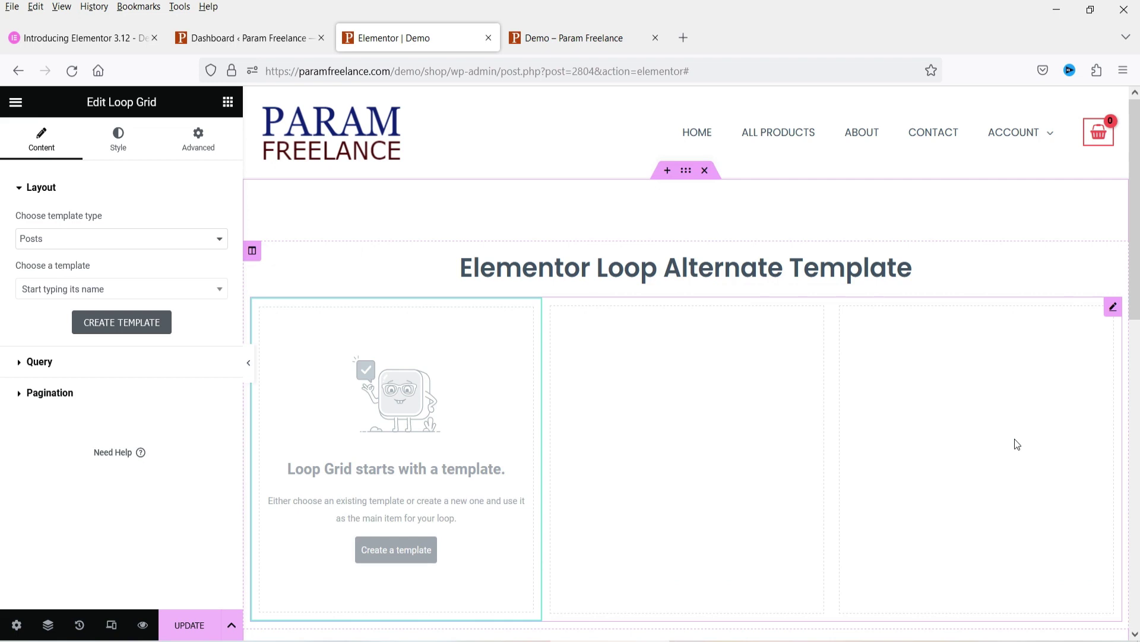
- Set the Loop Grid's template type to Products and create a new template for it
{"action": "left_click", "coordinate": [51, 237]}
{"action": "left_click", "coordinate": [55, 277]}
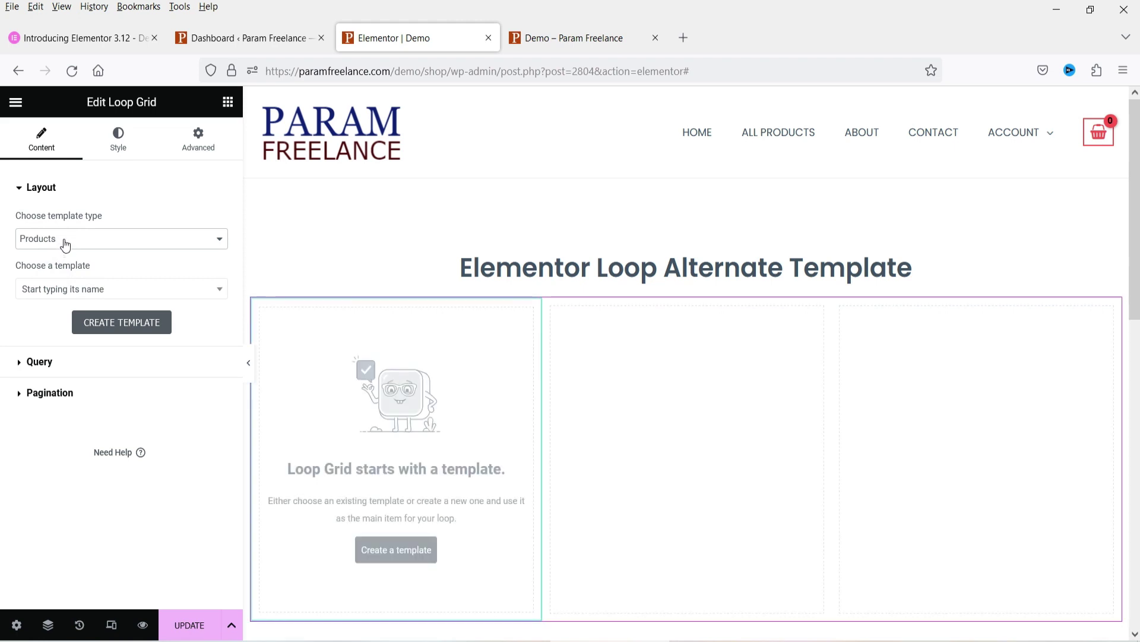
{"action": "left_click", "coordinate": [217, 291]}
{"action": "left_click", "coordinate": [219, 293]}
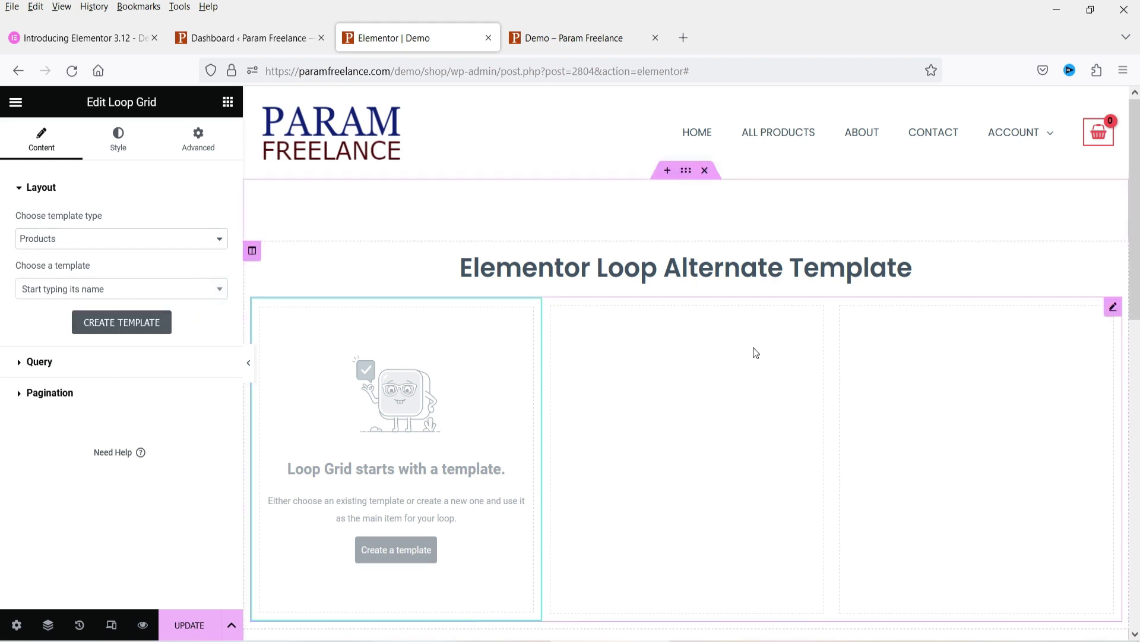
{"action": "scroll", "coordinate": [664, 371], "scroll_direction": "down", "scroll_amount": 2}
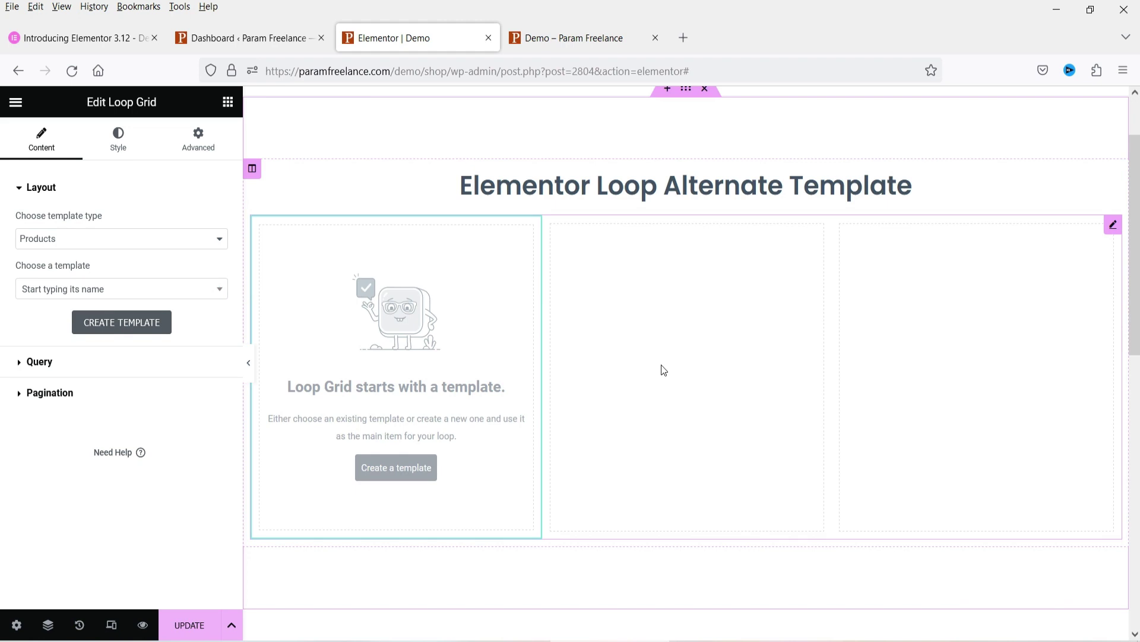
{"action": "left_click", "coordinate": [395, 473]}
{"action": "left_click", "coordinate": [689, 403]}
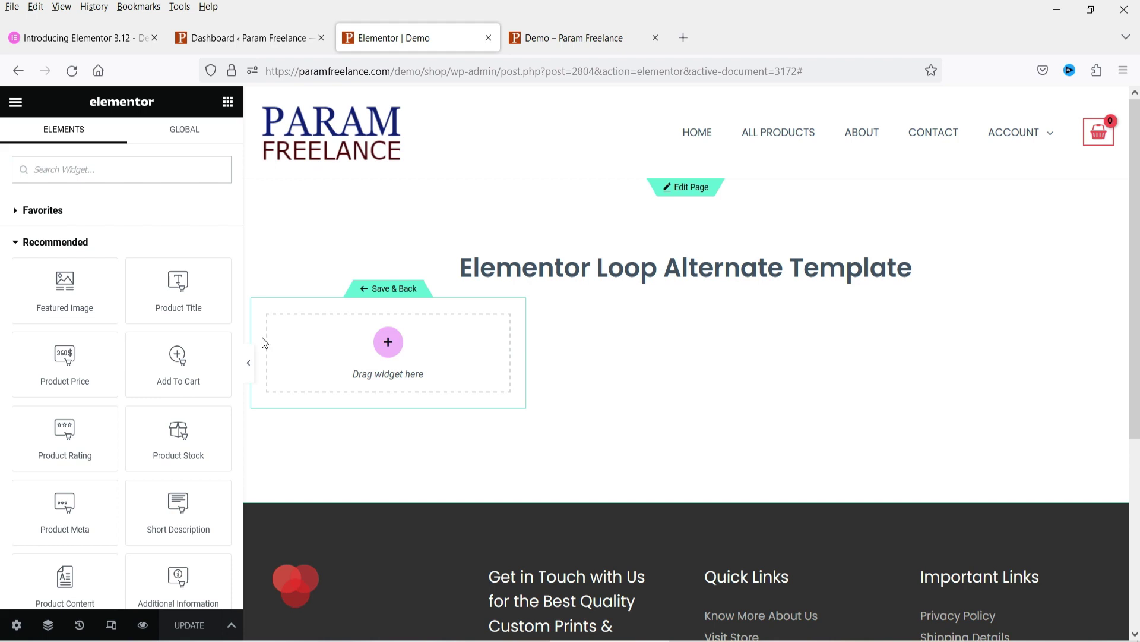
- Add a Featured Image widget to the empty loop template and give its column a solid red background
{"action": "left_click_drag", "start_coordinate": [70, 289], "coordinate": [400, 351]}
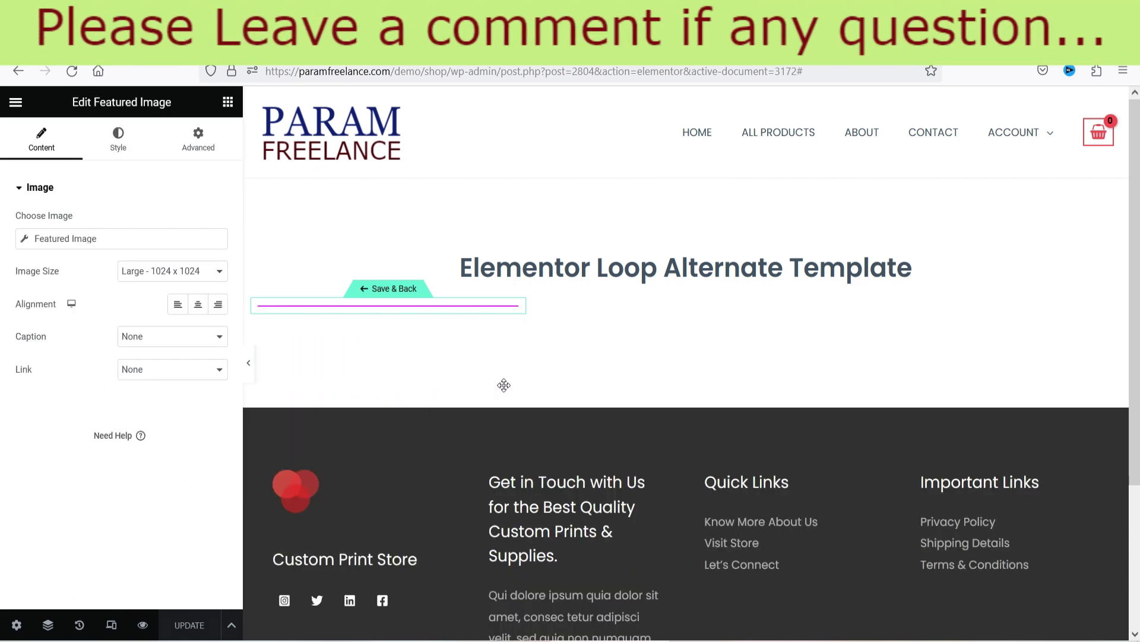
{"action": "scroll", "coordinate": [588, 315], "scroll_direction": "down", "scroll_amount": 3}
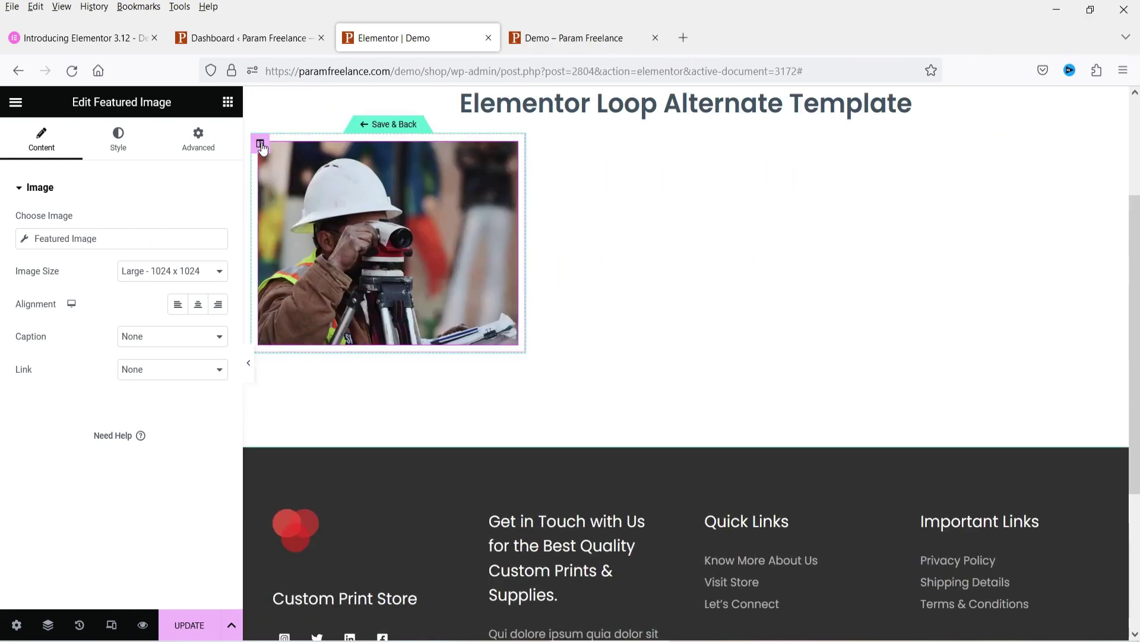
{"action": "left_click", "coordinate": [260, 144]}
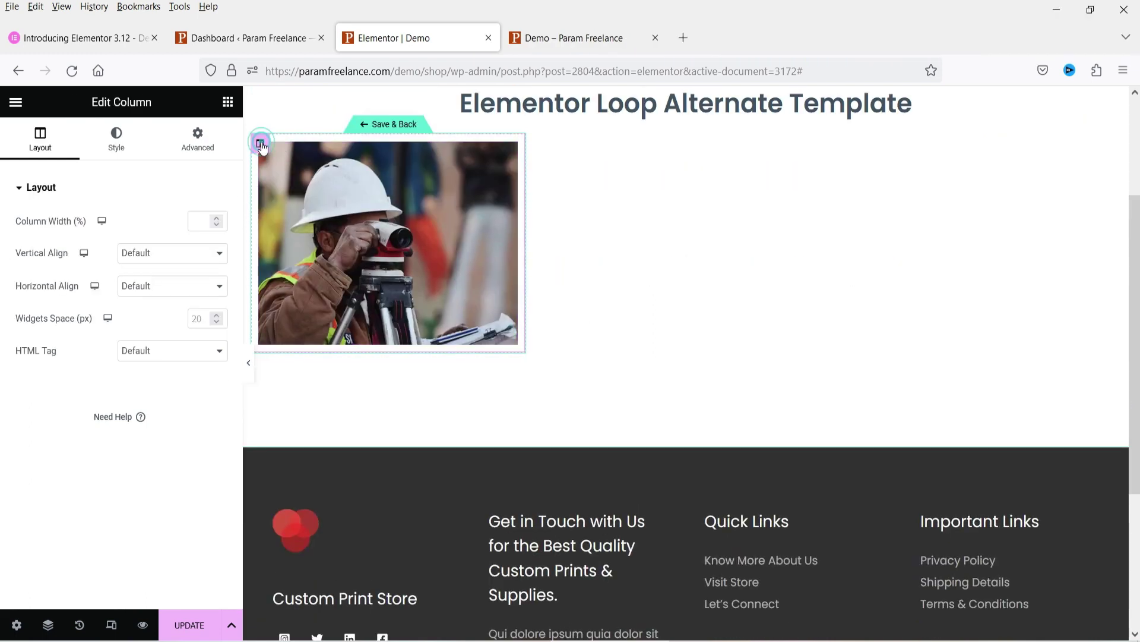
{"action": "left_click", "coordinate": [116, 142]}
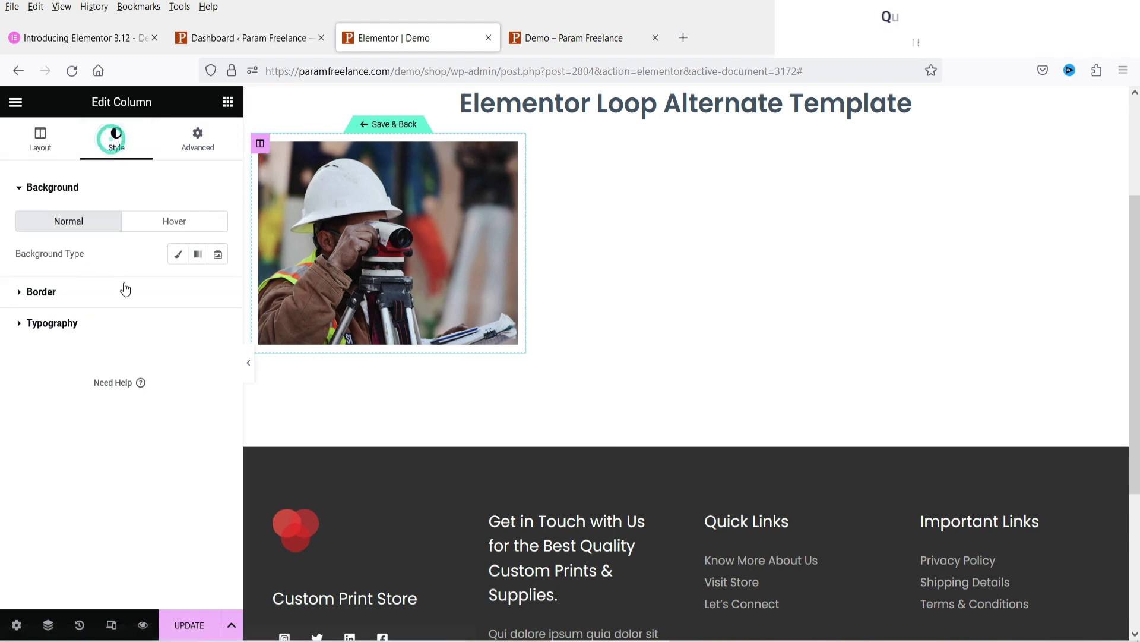
{"action": "left_click", "coordinate": [178, 254]}
{"action": "left_click", "coordinate": [198, 286]}
{"action": "left_click", "coordinate": [69, 496]}
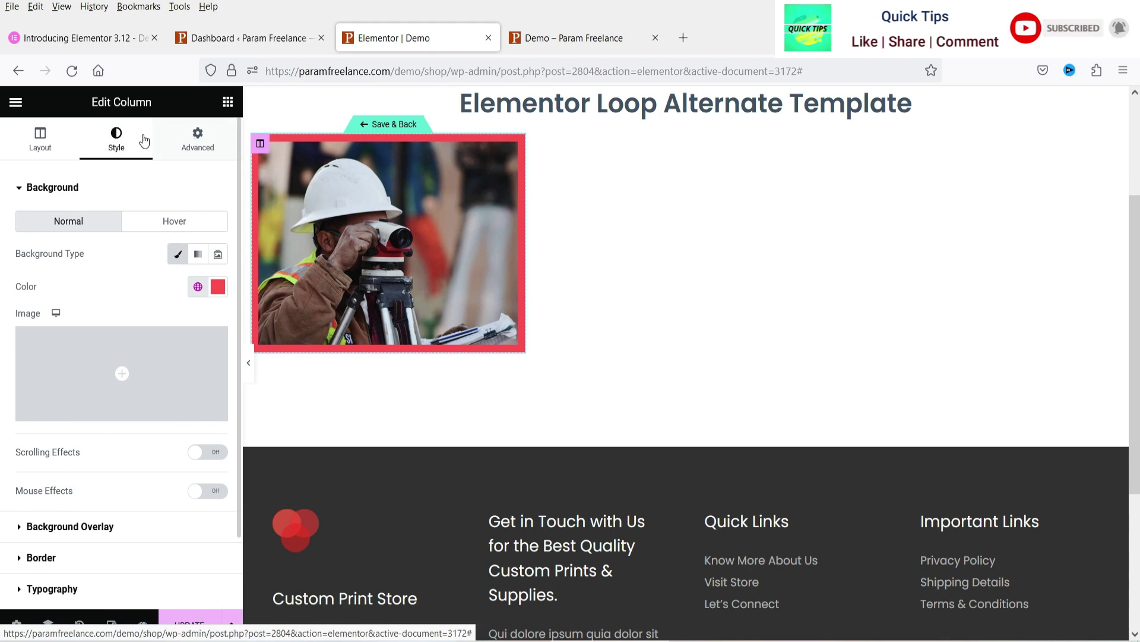
- Set the image column's padding to 0 on all sides
{"action": "left_click", "coordinate": [198, 141]}
{"action": "left_click", "coordinate": [22, 295]}
{"action": "type", "text": "0"}
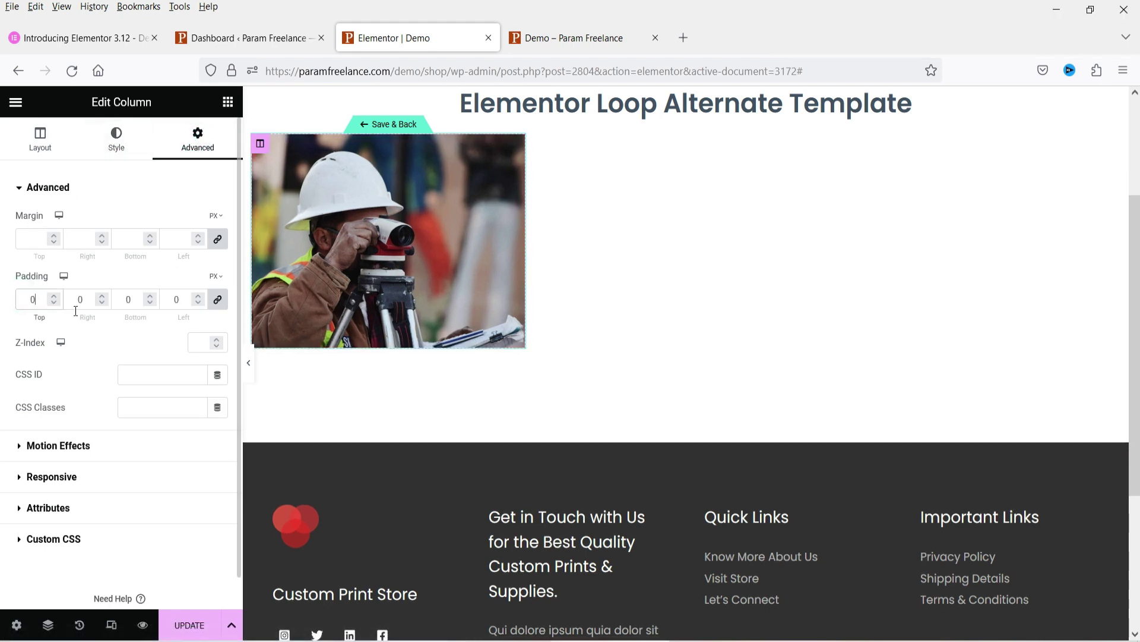
- Add a Product Title widget below the featured image and set its text color to the white global color
{"action": "left_click", "coordinate": [231, 102]}
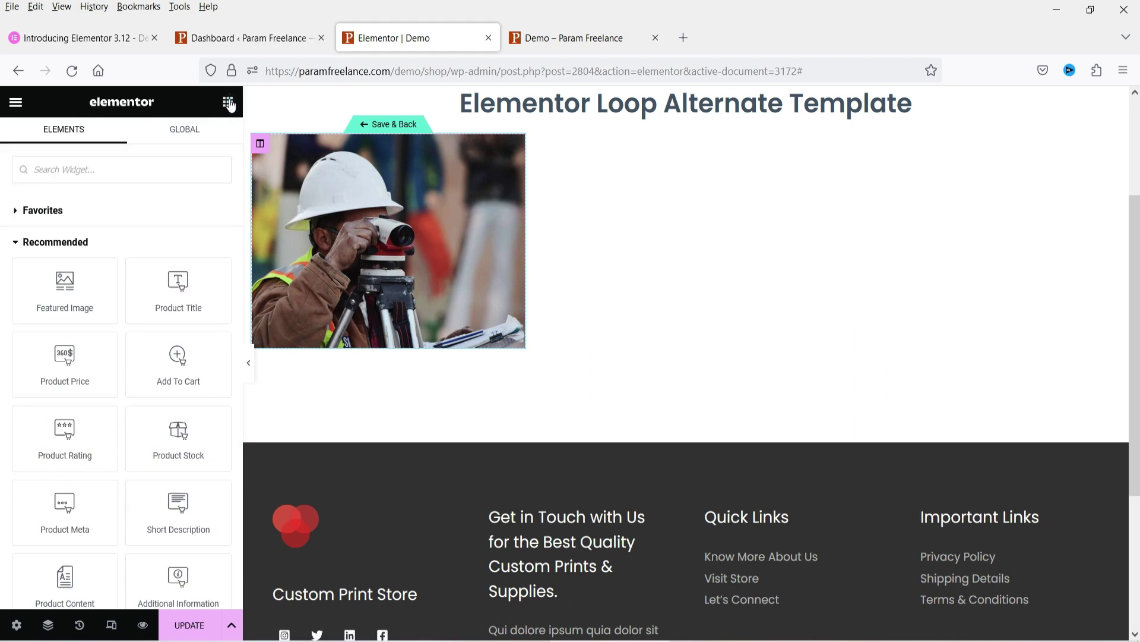
{"action": "left_click_drag", "start_coordinate": [160, 290], "coordinate": [347, 360]}
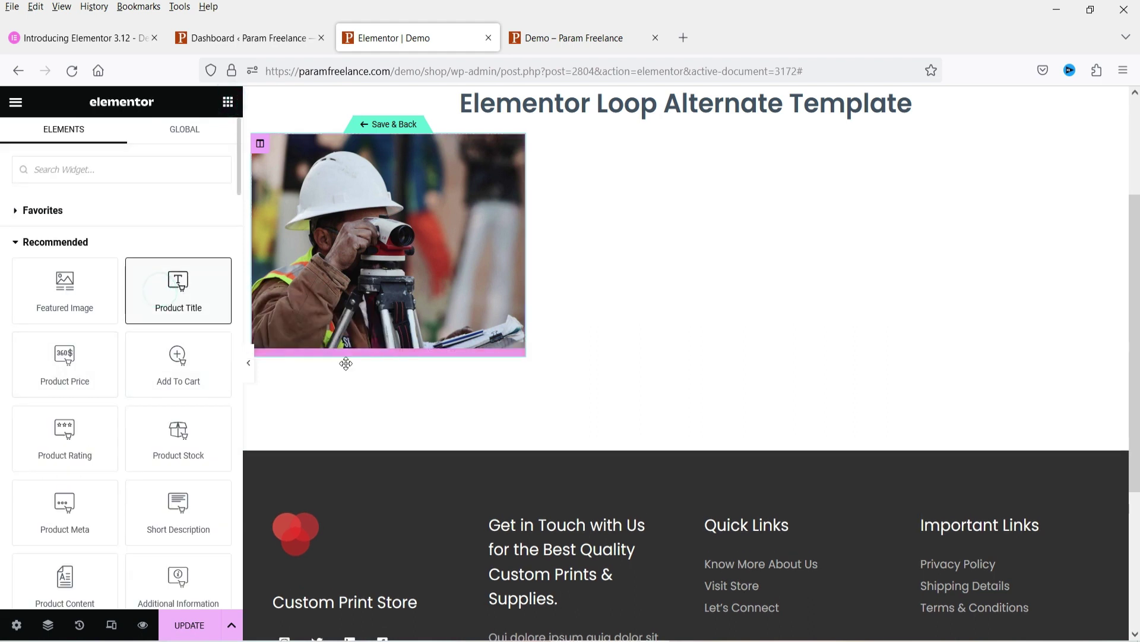
{"action": "left_click", "coordinate": [111, 147]}
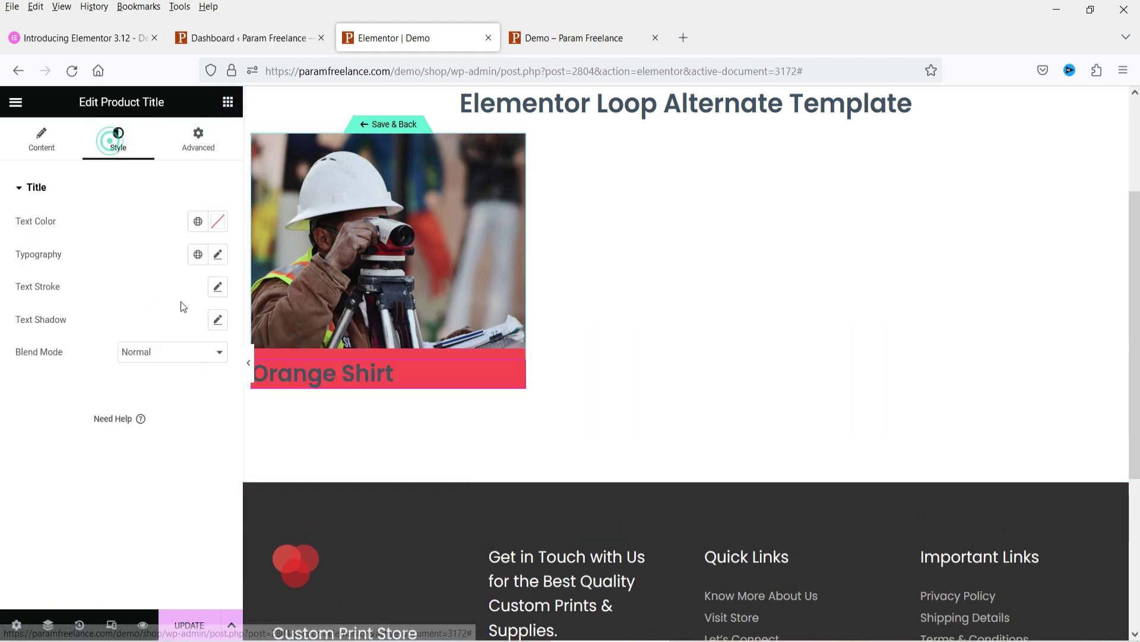
{"action": "left_click", "coordinate": [198, 224]}
{"action": "scroll", "coordinate": [104, 401], "scroll_direction": "down", "scroll_amount": 6}
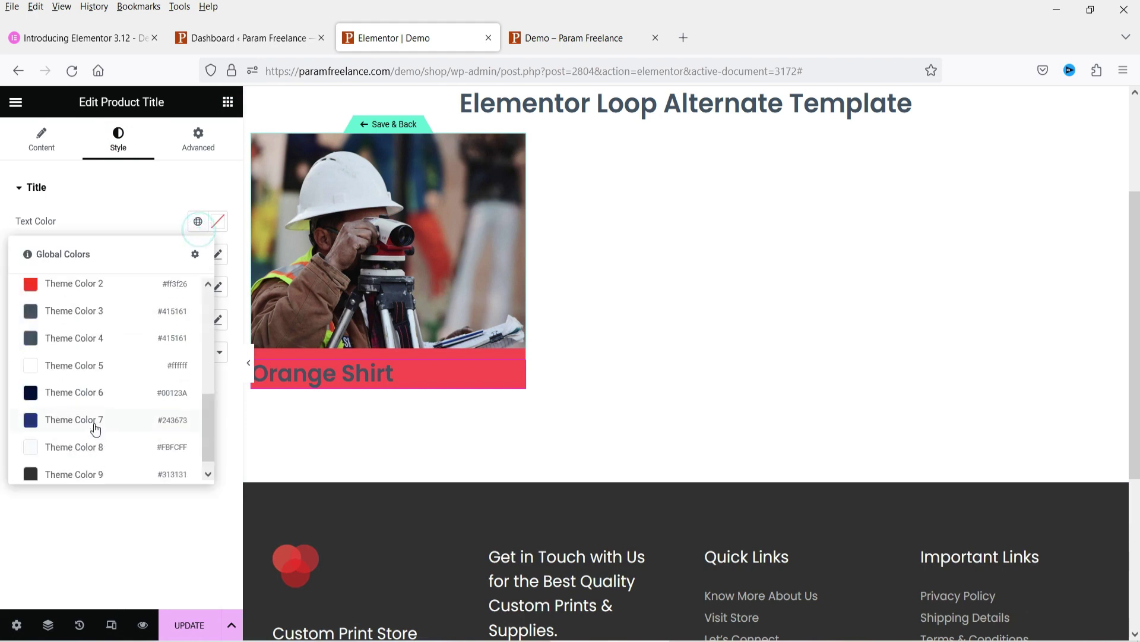
{"action": "left_click", "coordinate": [70, 431]}
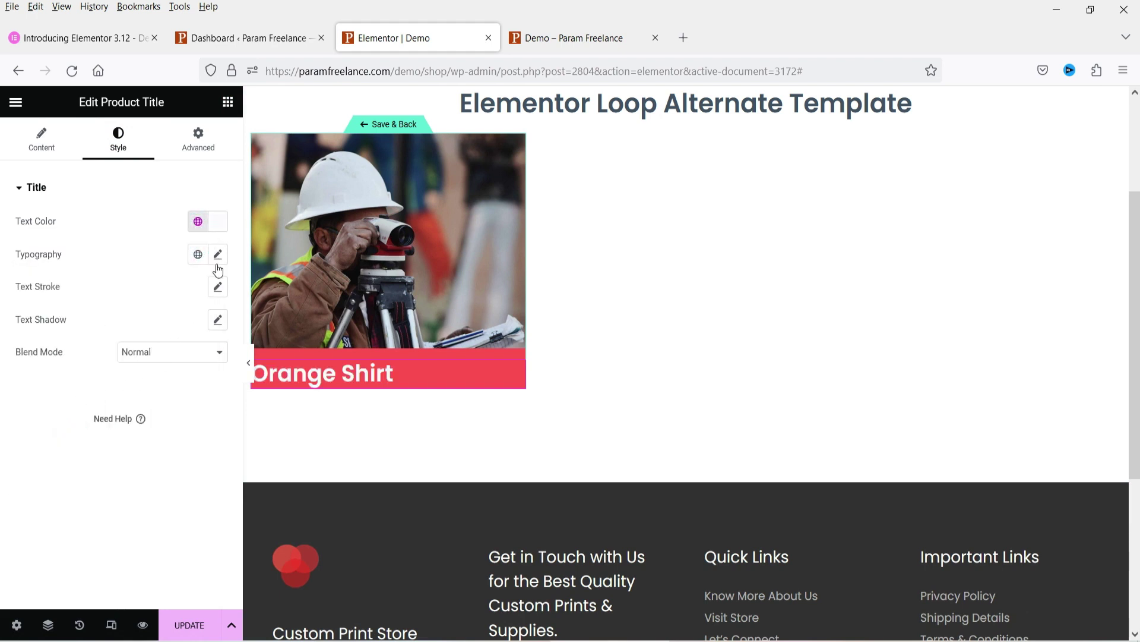
- Set the product title's HTML tag to H4 and its font size to 18
{"action": "left_click", "coordinate": [31, 149]}
{"action": "left_click", "coordinate": [164, 366]}
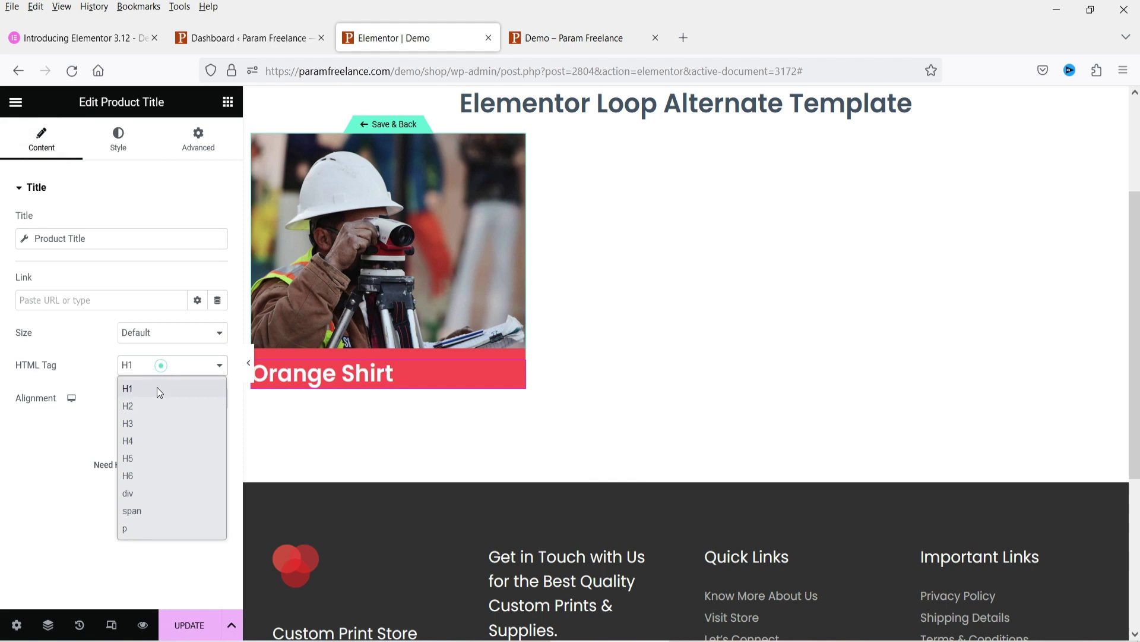
{"action": "left_click", "coordinate": [145, 447]}
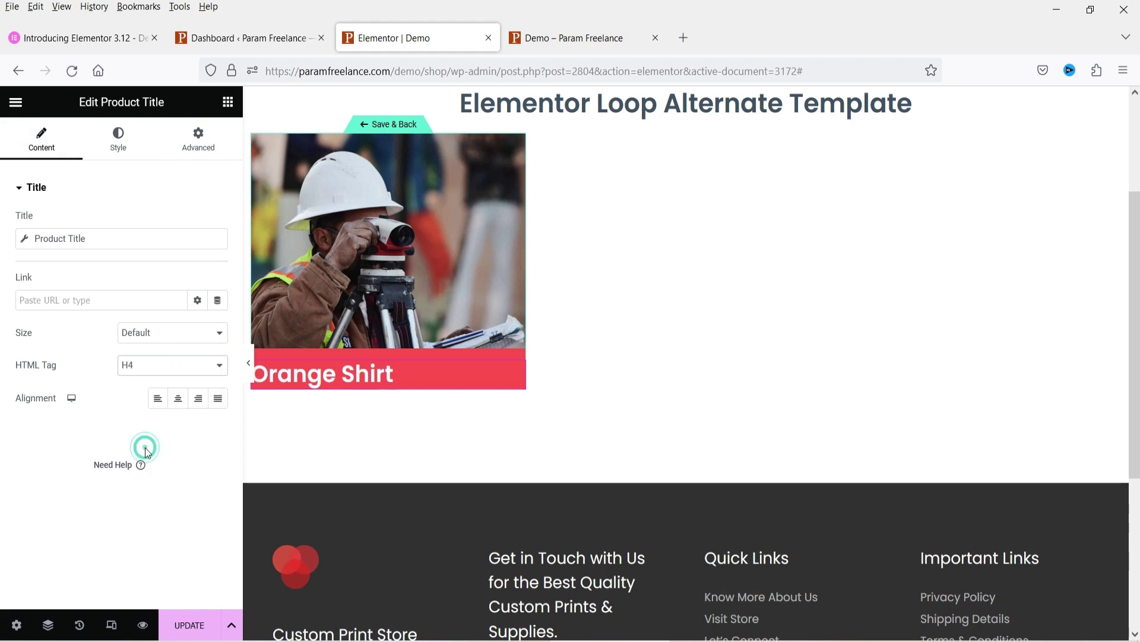
{"action": "left_click", "coordinate": [118, 136]}
{"action": "left_click", "coordinate": [218, 254]}
{"action": "type", "text": "18"}
{"action": "left_click", "coordinate": [130, 255]}
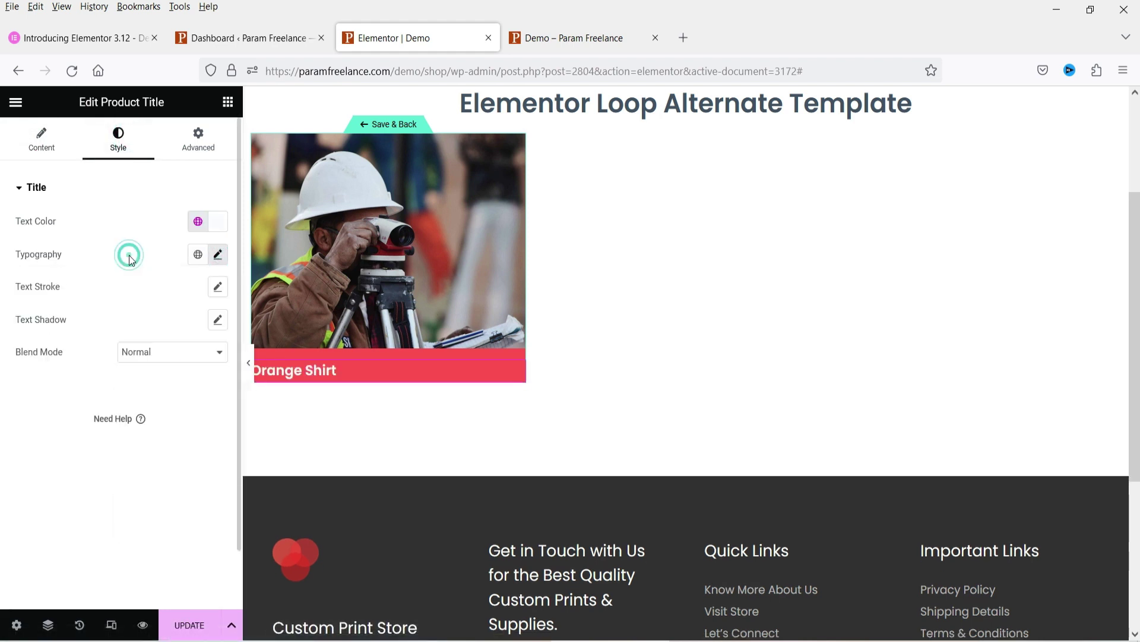
- Change the product title's HTML tag to H5 and center its alignment
{"action": "left_click", "coordinate": [41, 140]}
{"action": "left_click", "coordinate": [177, 403]}
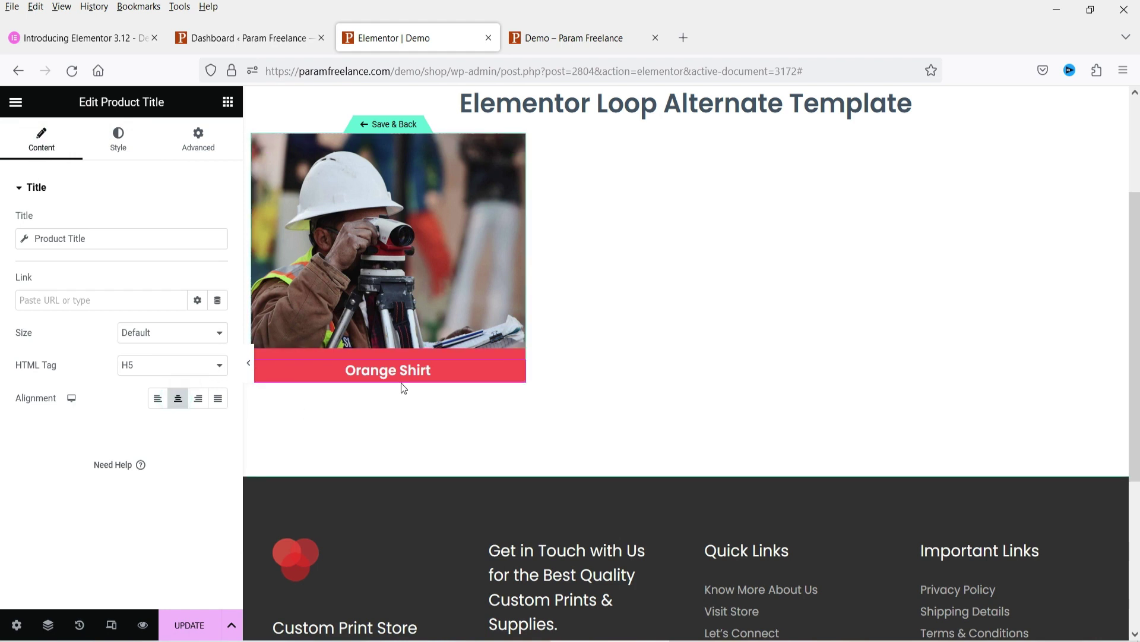
- Add a Button widget below the product title and set its alignment to Justified
{"action": "left_click", "coordinate": [226, 104]}
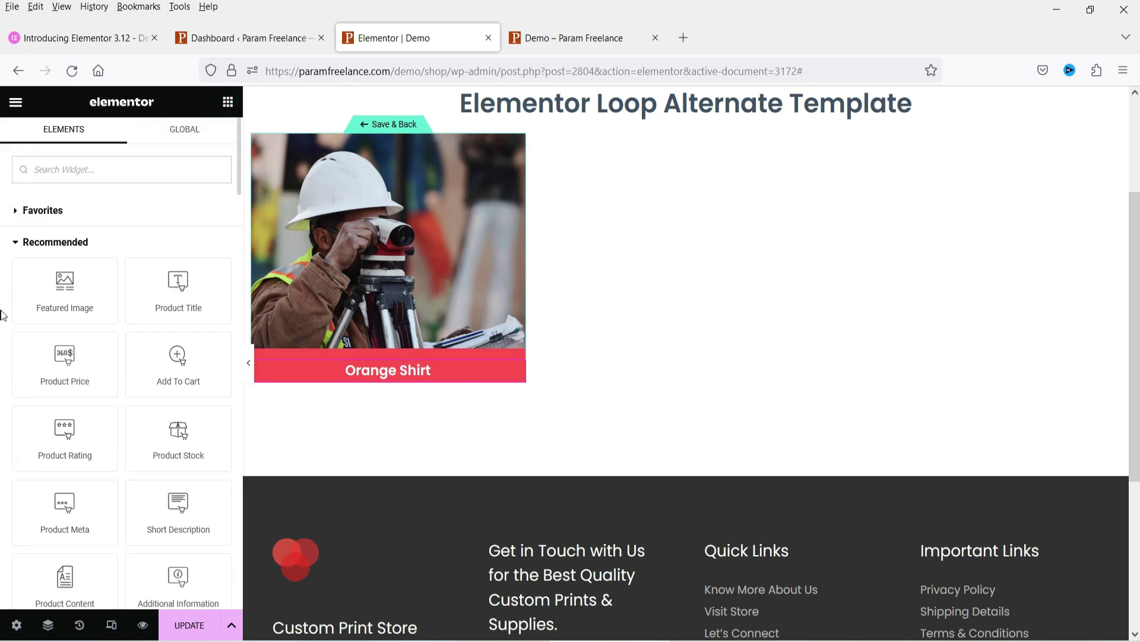
{"action": "scroll", "coordinate": [164, 320], "scroll_direction": "down", "scroll_amount": 3}
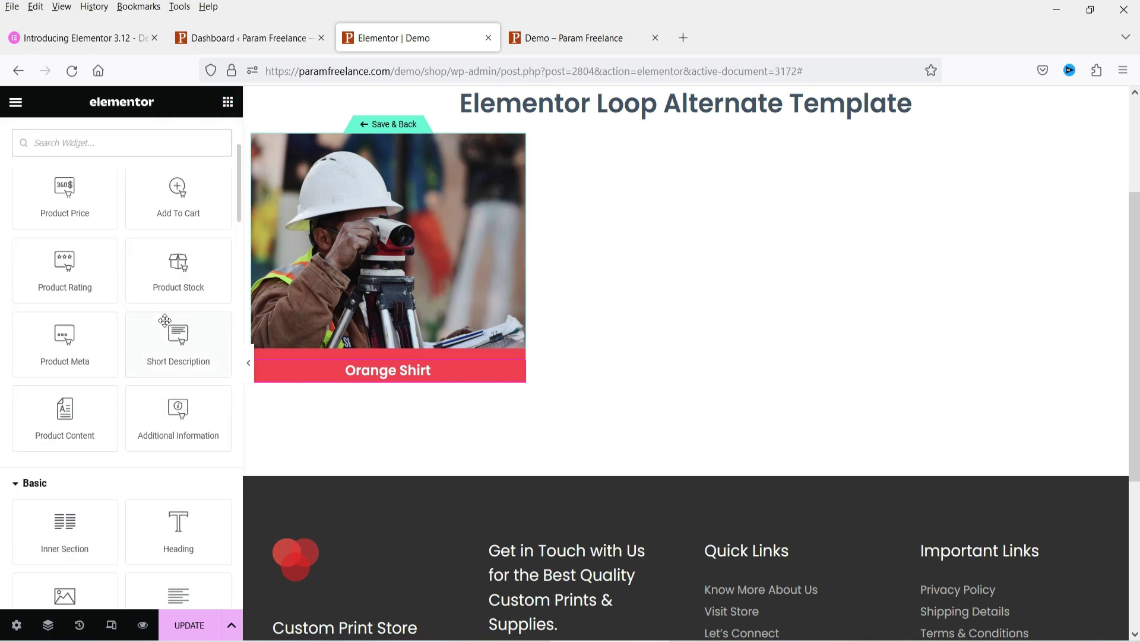
{"action": "scroll", "coordinate": [162, 565], "scroll_direction": "down", "scroll_amount": 3}
{"action": "left_click_drag", "start_coordinate": [189, 532], "coordinate": [387, 377]}
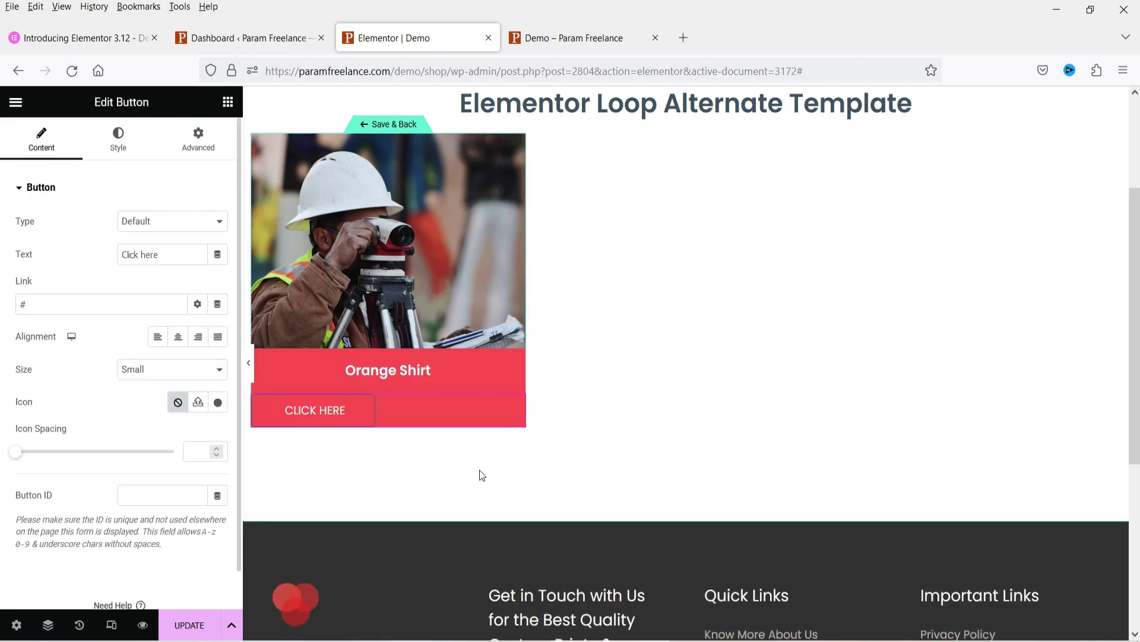
{"action": "left_click", "coordinate": [177, 336]}
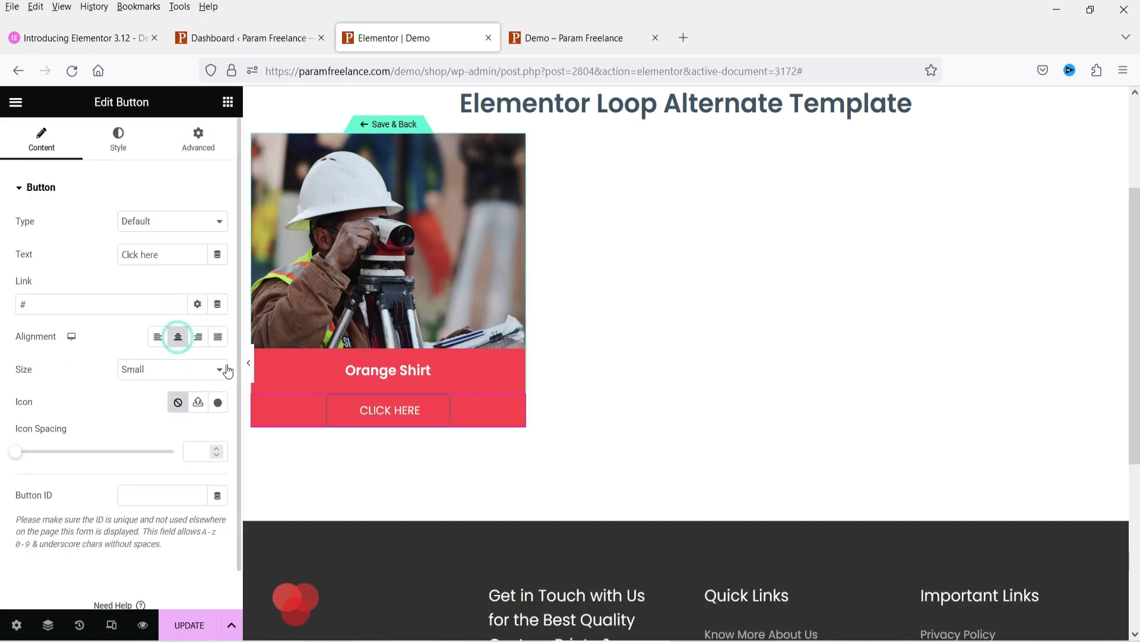
{"action": "left_click", "coordinate": [219, 338]}
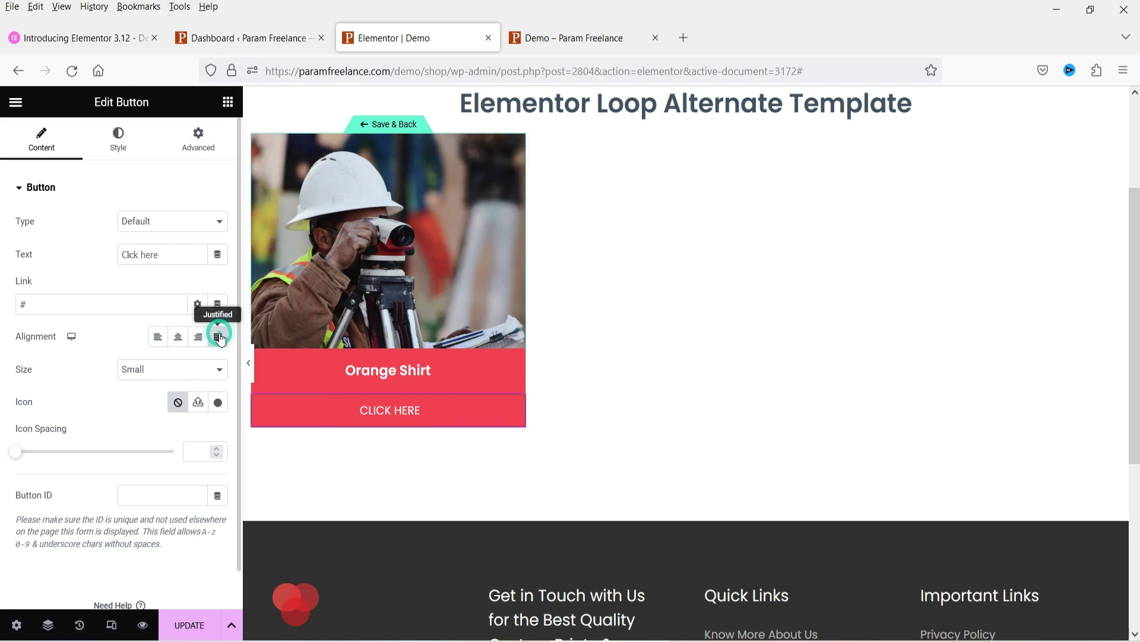
- Set the button's background color to the black global color
{"action": "left_click", "coordinate": [119, 140]}
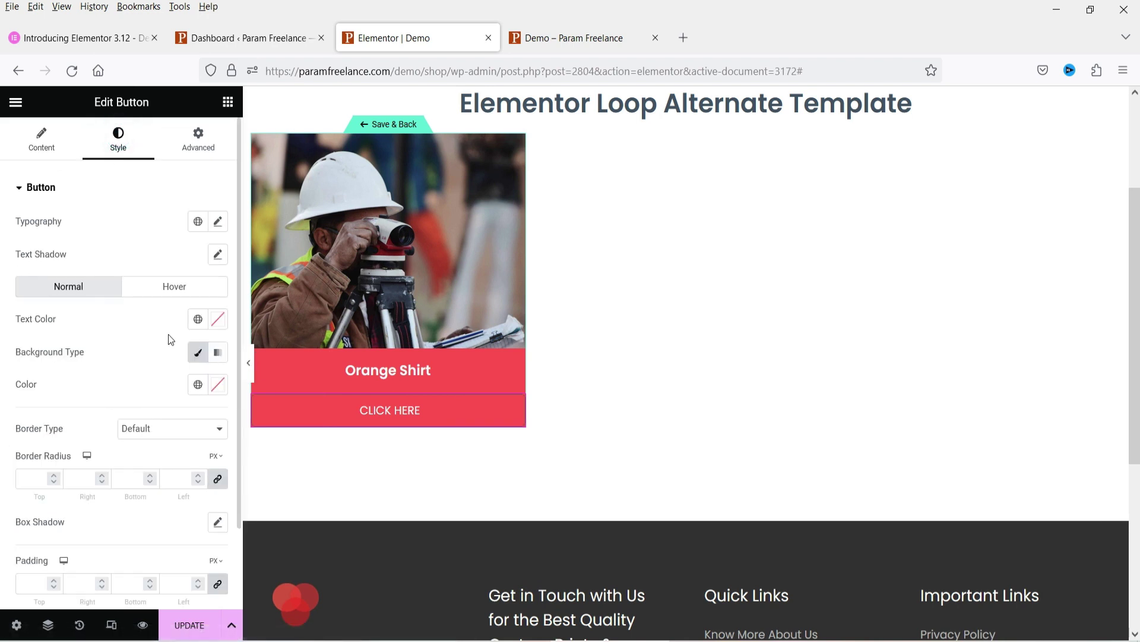
{"action": "left_click", "coordinate": [198, 384]}
{"action": "left_click", "coordinate": [84, 342]}
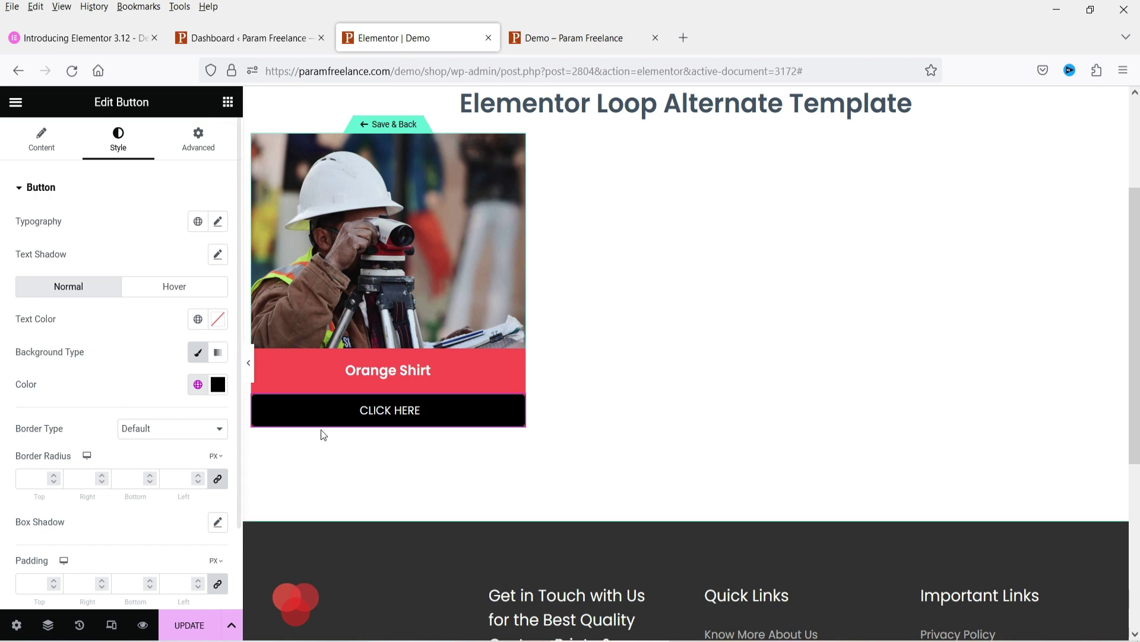
- Set the featured image's hover animation to Push
{"action": "left_click", "coordinate": [248, 363]}
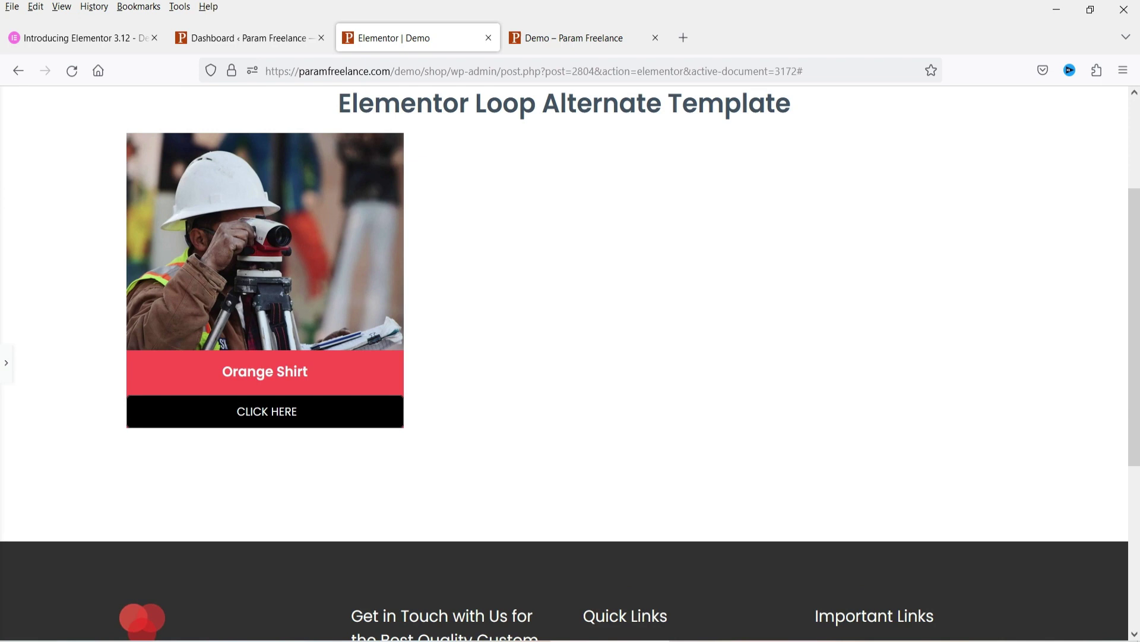
{"action": "left_click", "coordinate": [6, 363]}
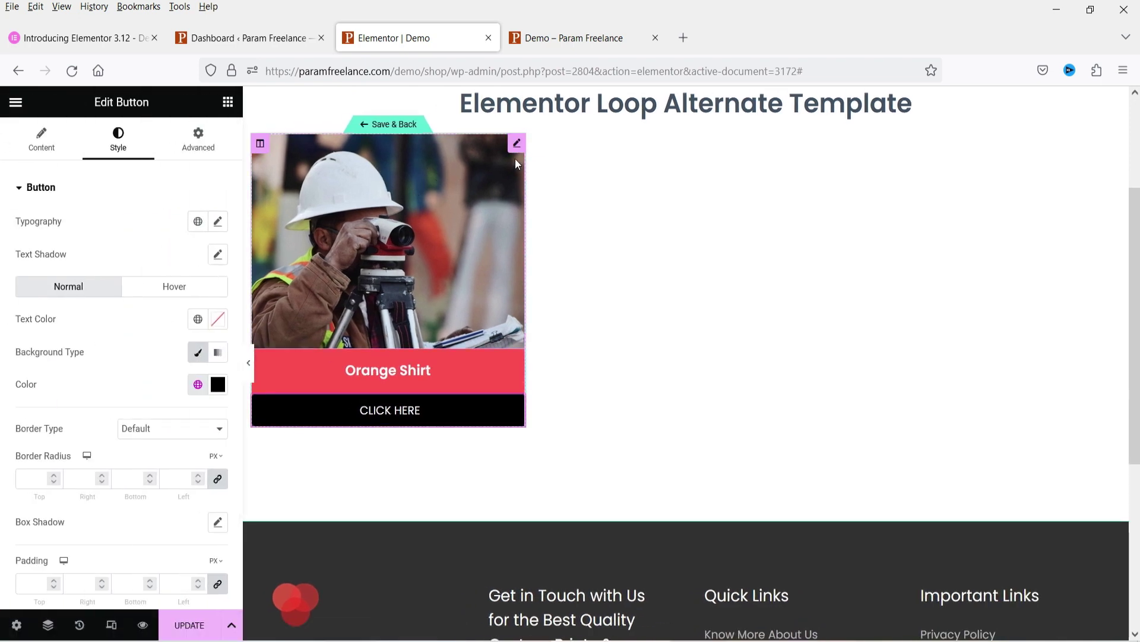
{"action": "left_click", "coordinate": [514, 146]}
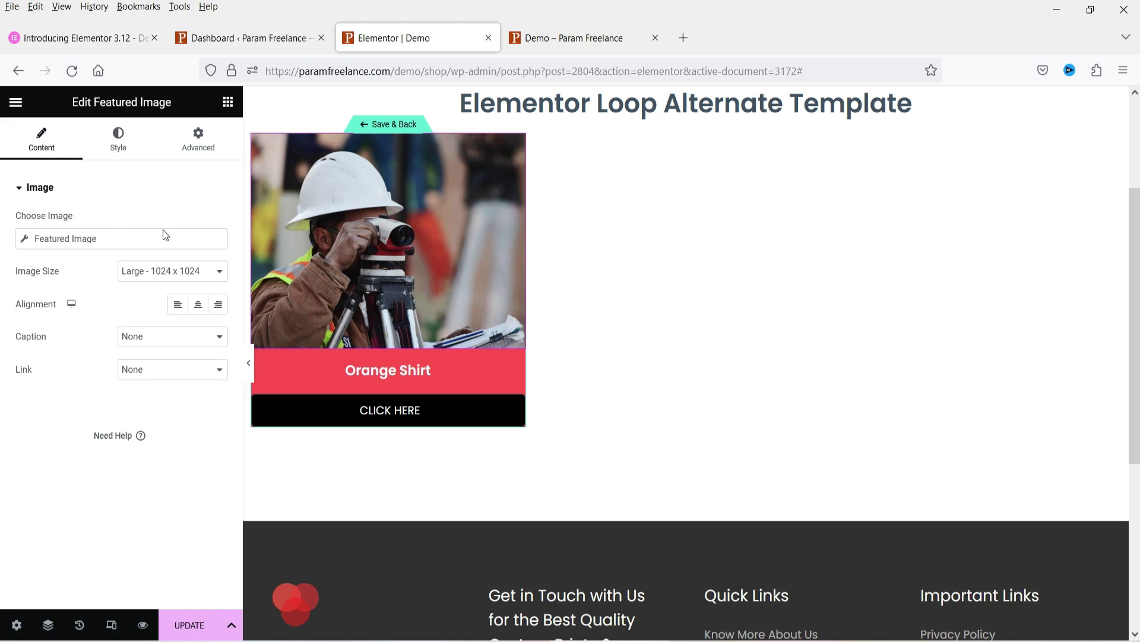
{"action": "left_click", "coordinate": [118, 145]}
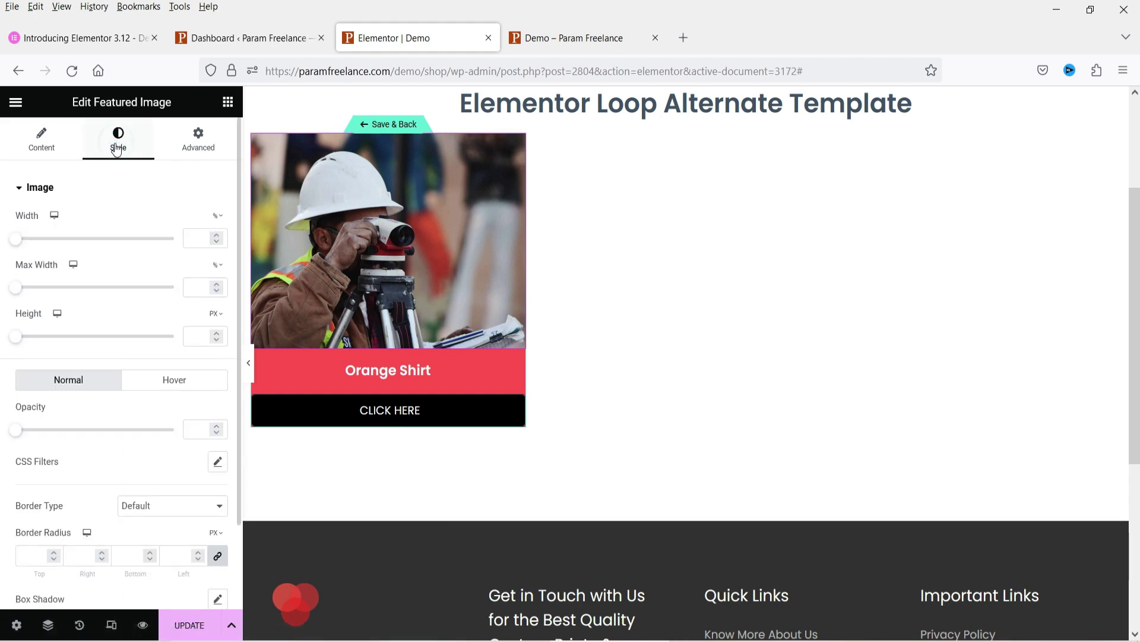
{"action": "left_click", "coordinate": [175, 385]}
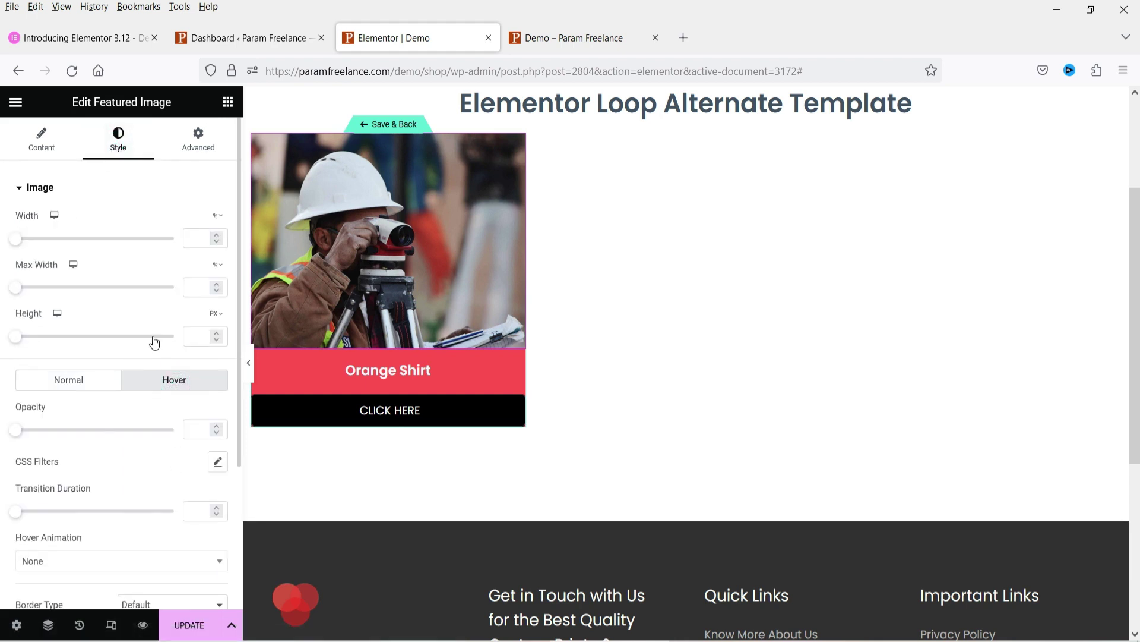
{"action": "scroll", "coordinate": [130, 338], "scroll_direction": "down", "scroll_amount": 3}
{"action": "left_click", "coordinate": [58, 398]}
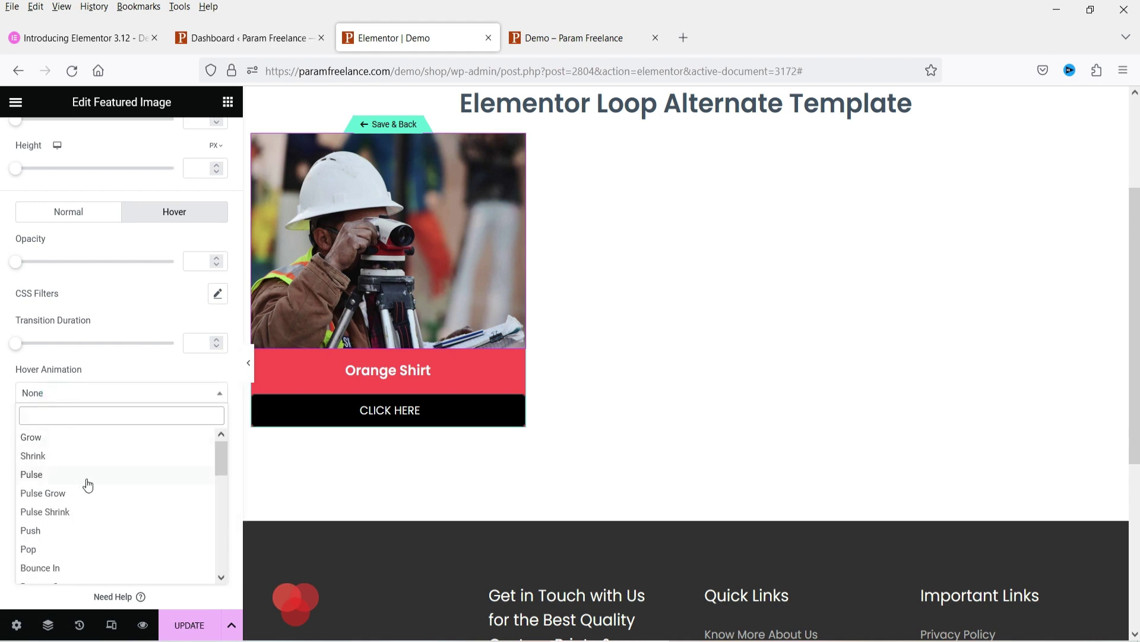
{"action": "scroll", "coordinate": [113, 494], "scroll_direction": "down", "scroll_amount": 1}
{"action": "left_click", "coordinate": [68, 468]}
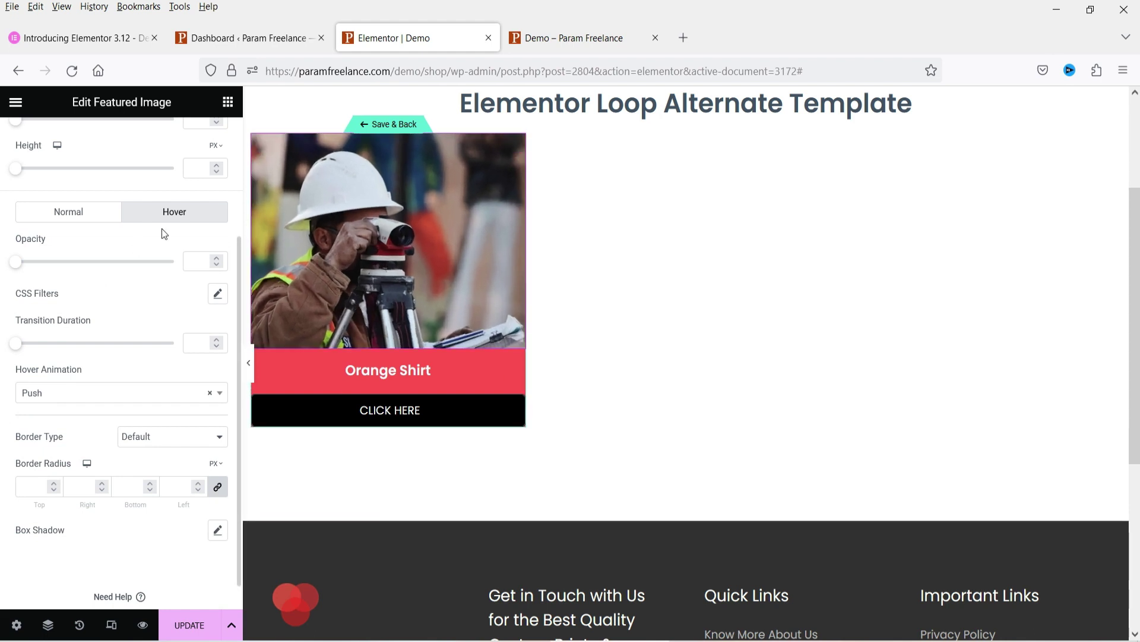
- Enable a mask with the Circle shape on the featured image
{"action": "scroll", "coordinate": [162, 226], "scroll_direction": "up", "scroll_amount": 3}
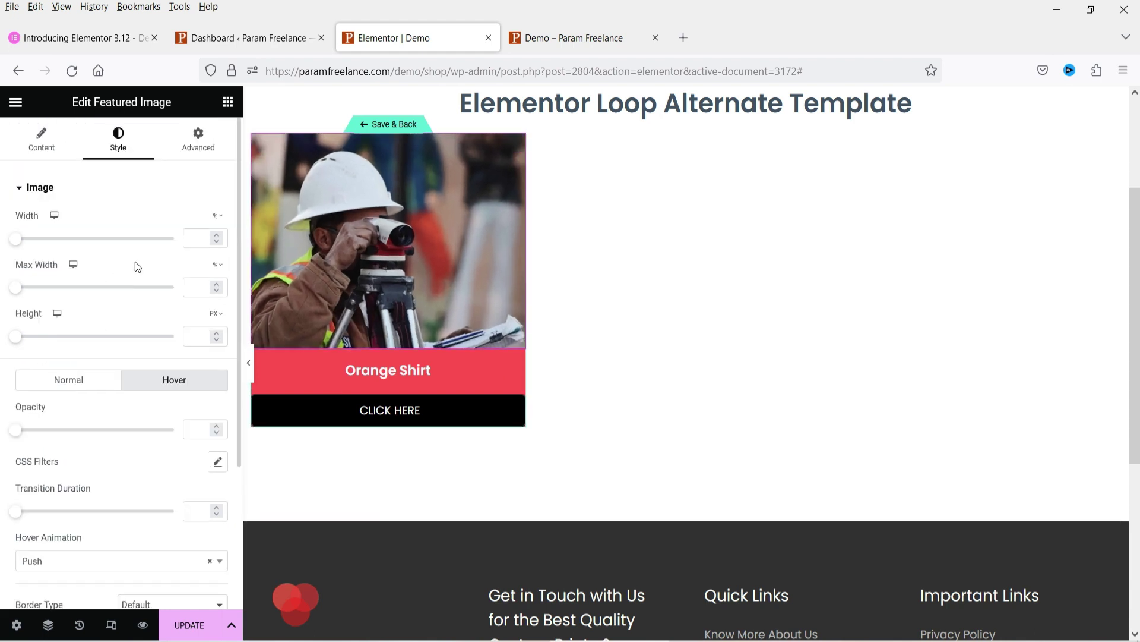
{"action": "left_click", "coordinate": [205, 140]}
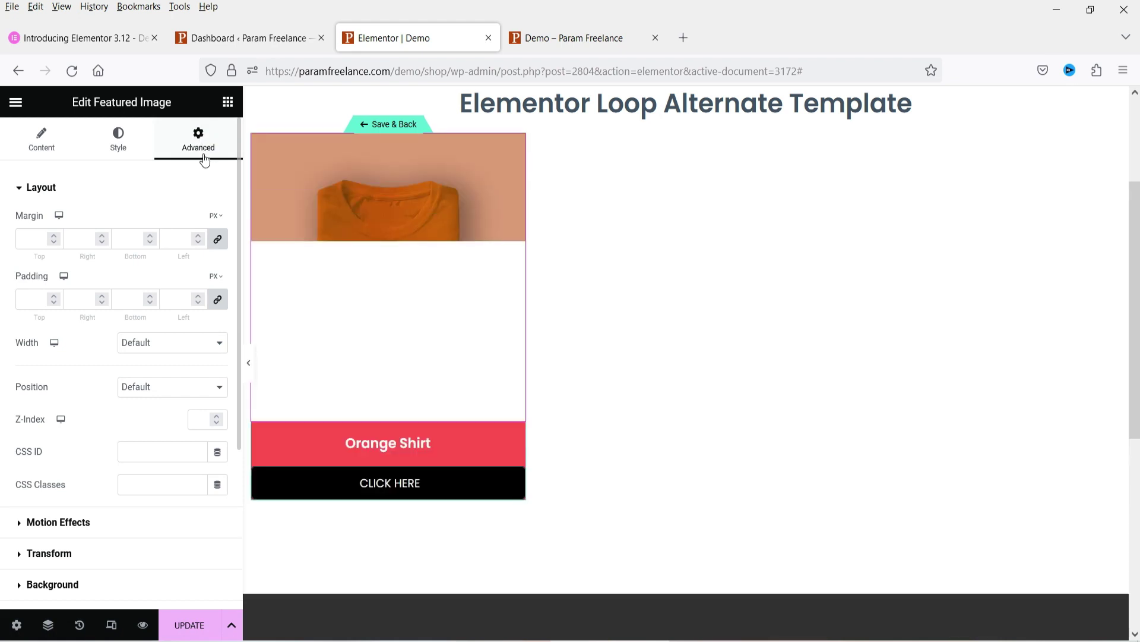
{"action": "scroll", "coordinate": [35, 288], "scroll_direction": "down", "scroll_amount": 3}
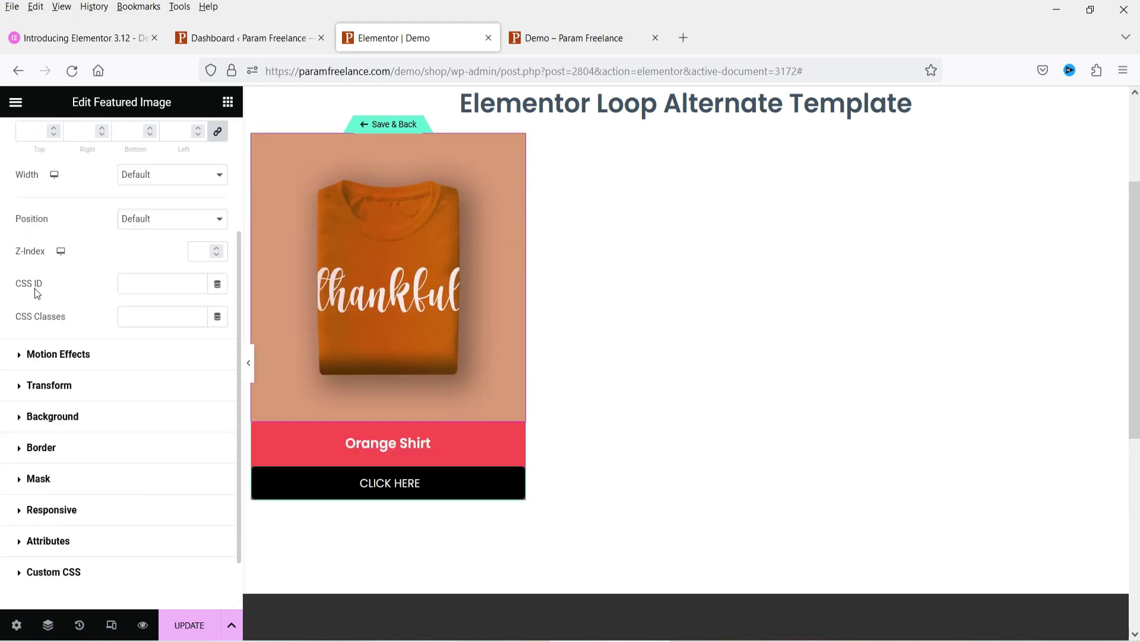
{"action": "left_click", "coordinate": [63, 488]}
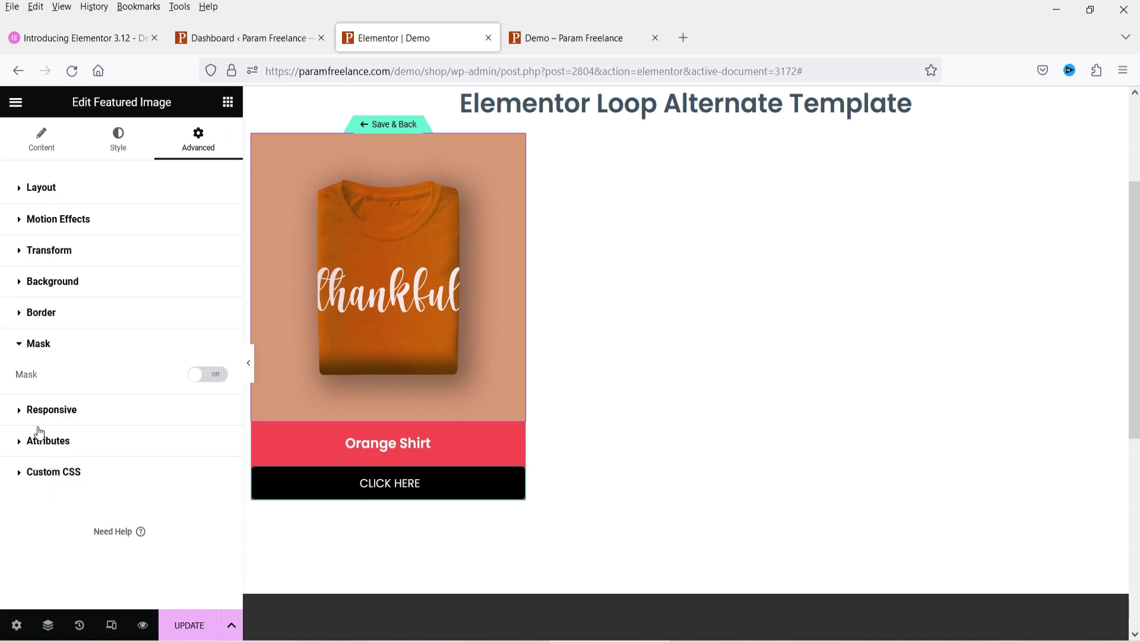
{"action": "left_click", "coordinate": [220, 375]}
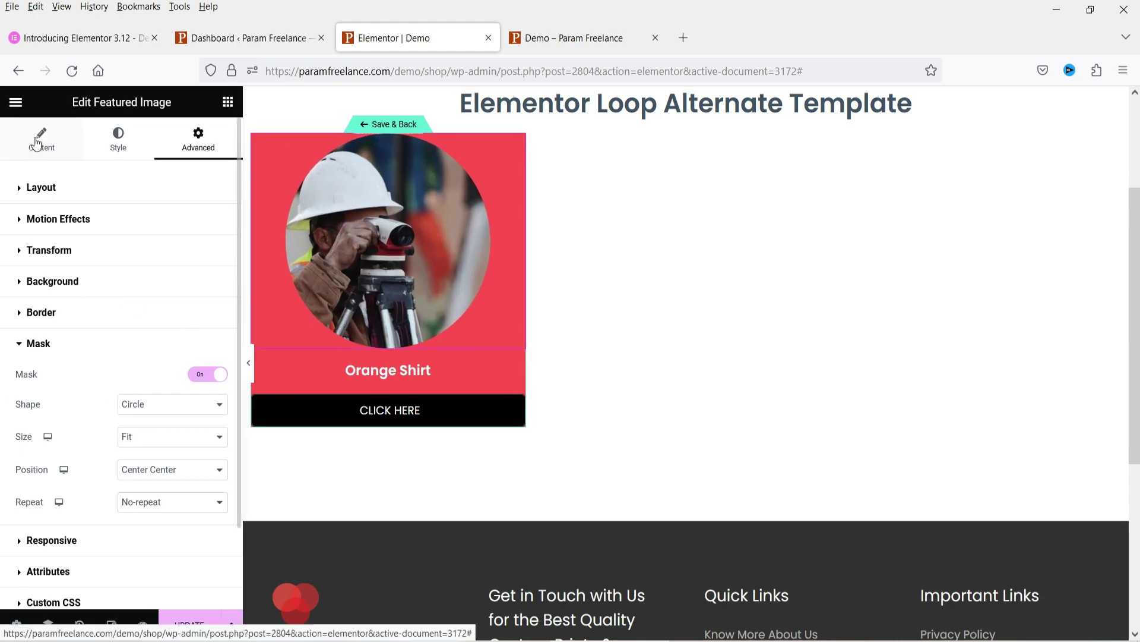
- Set the featured image's width to 100% and its height to 300 px
{"action": "left_click", "coordinate": [136, 154]}
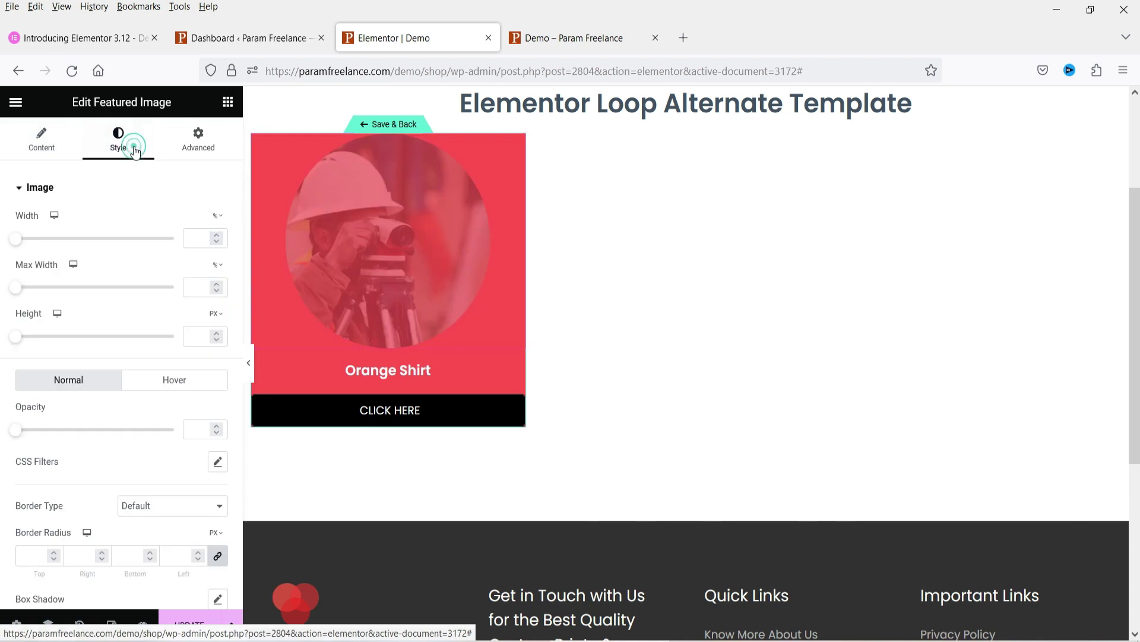
{"action": "left_click", "coordinate": [199, 237]}
{"action": "type", "text": "100"}
{"action": "type", "text": "300"}
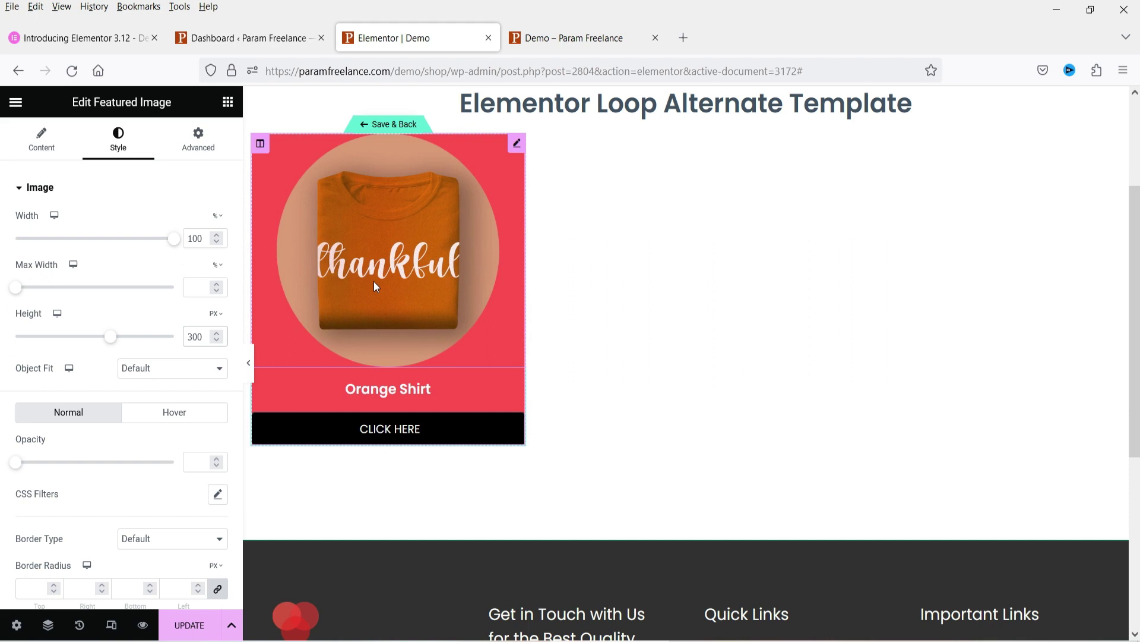
- Preview the product card without the editing panel, then save the template and return to the page
{"action": "left_click", "coordinate": [248, 364]}
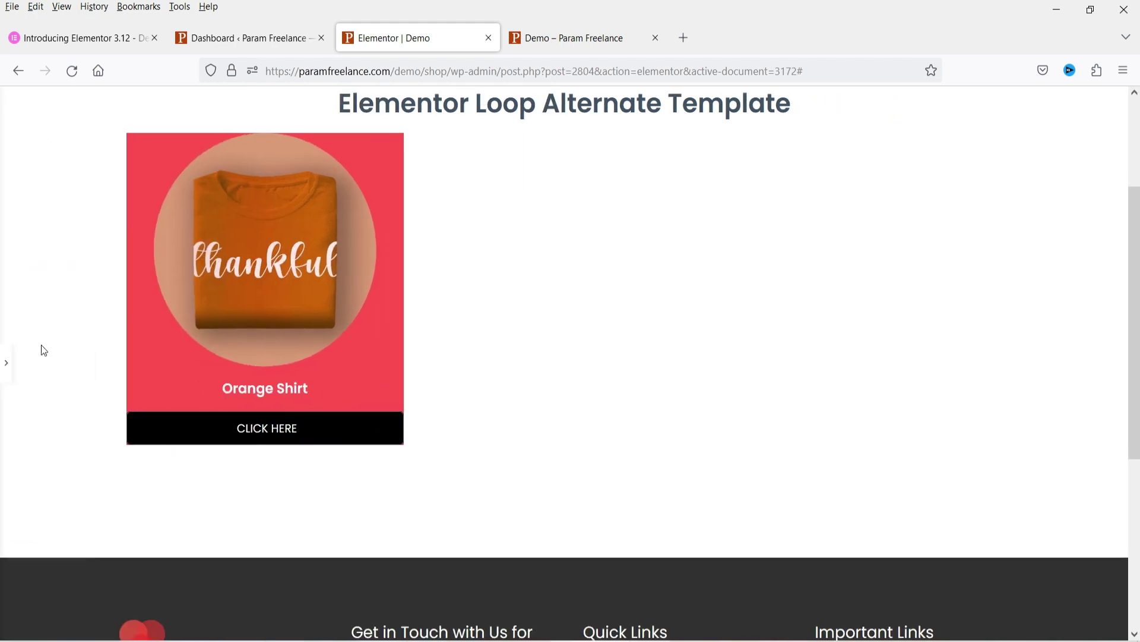
{"action": "left_click", "coordinate": [6, 363]}
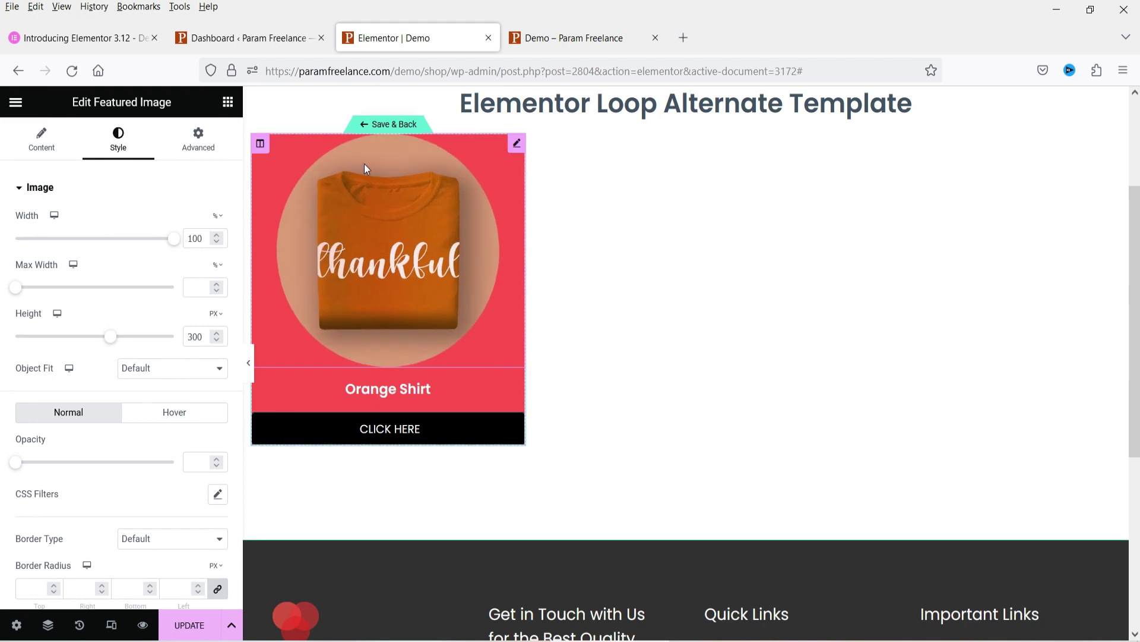
{"action": "left_click", "coordinate": [390, 124]}
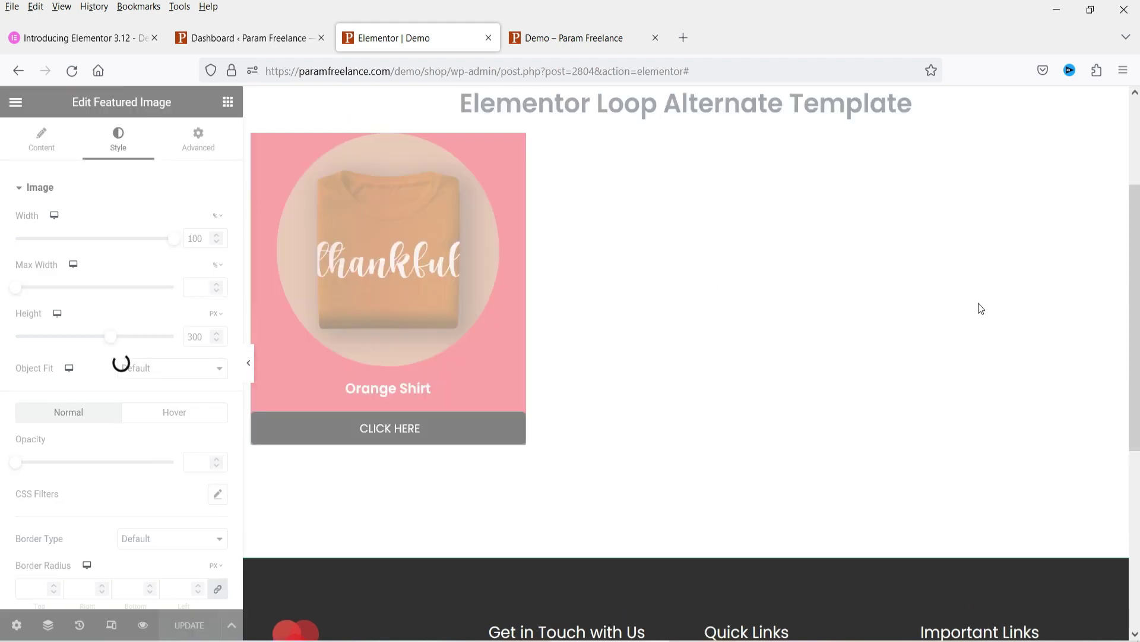
{"action": "scroll", "coordinate": [1092, 242], "scroll_direction": "down", "scroll_amount": 10}
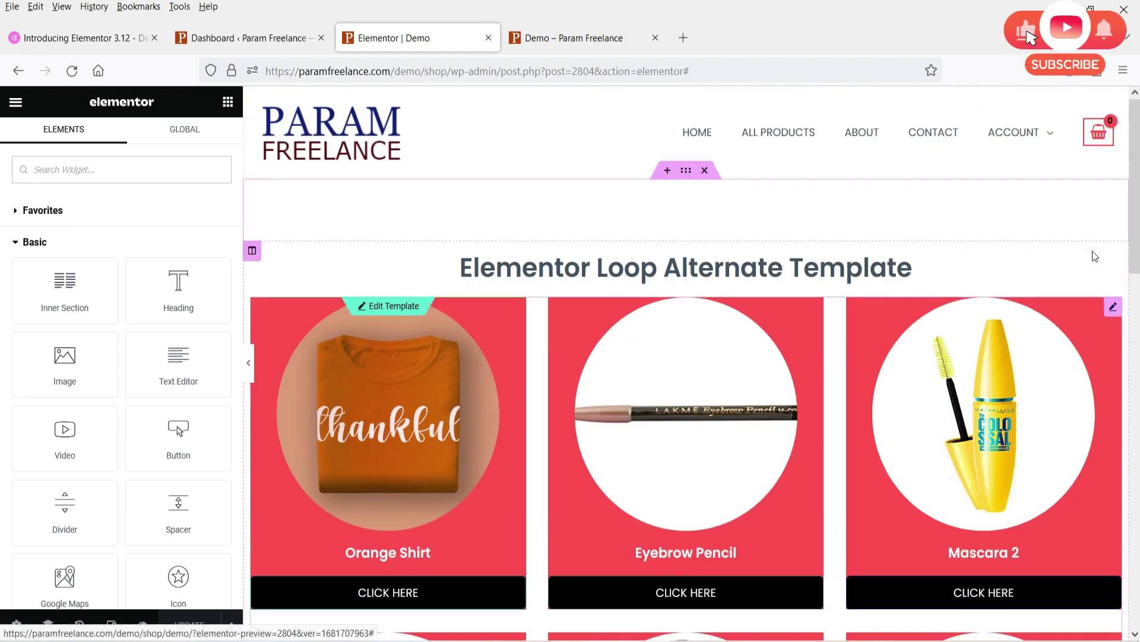
- Set the Loop Grid's items per page to 21 and update the page
{"action": "left_click", "coordinate": [1114, 308]}
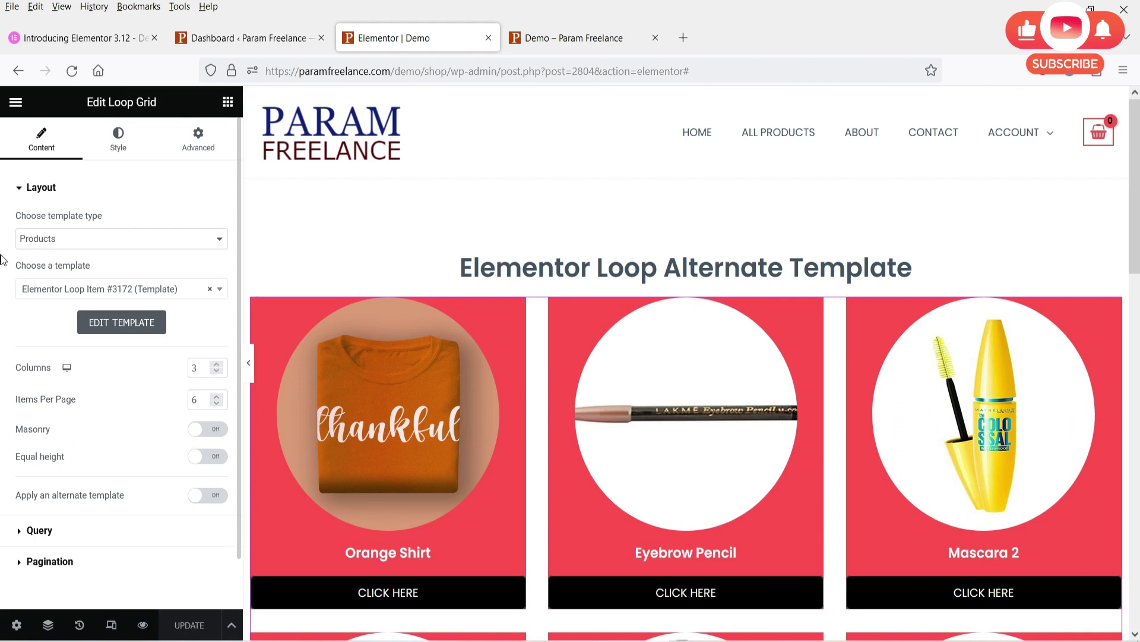
{"action": "double_click", "coordinate": [198, 402]}
{"action": "type", "text": "18"}
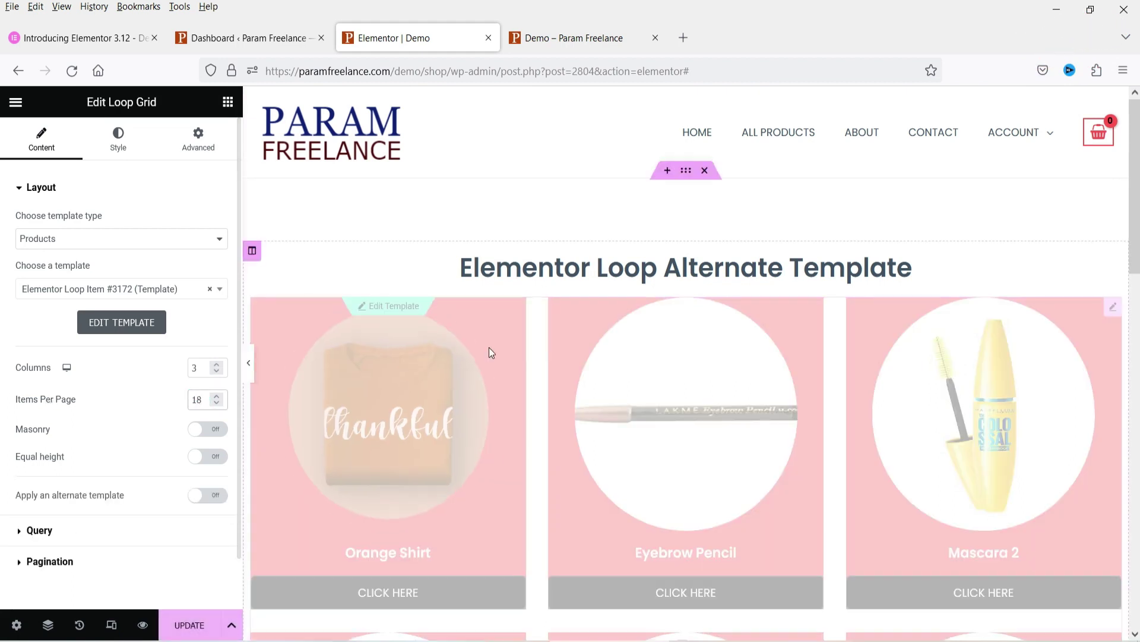
{"action": "scroll", "coordinate": [914, 319], "scroll_direction": "down", "scroll_amount": 8}
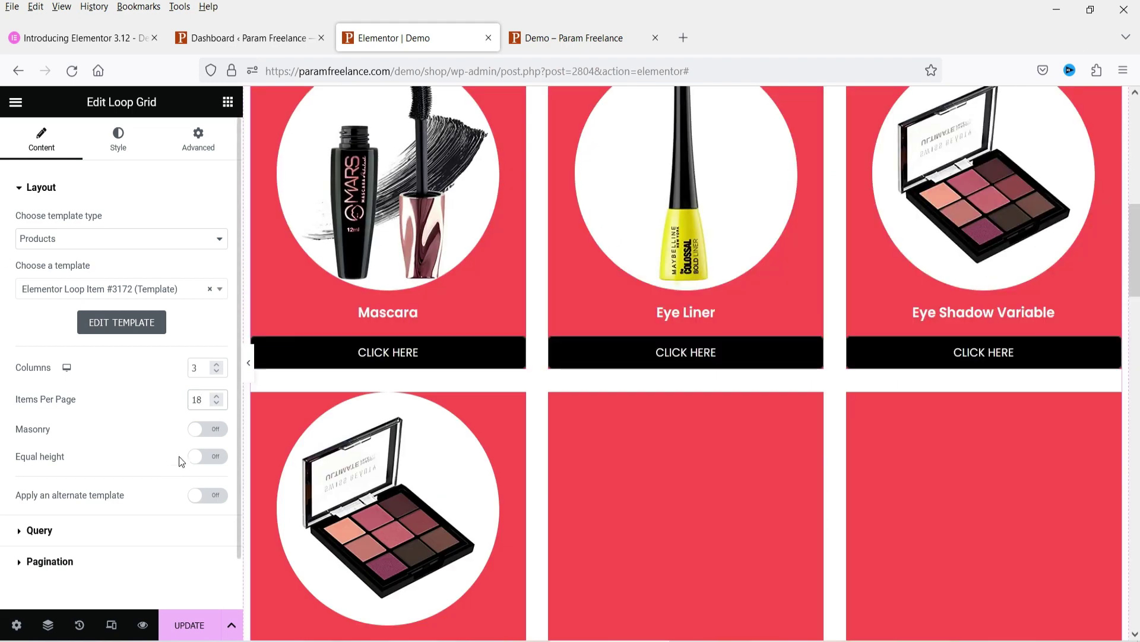
{"action": "key", "text": "Up"}
{"action": "key", "text": "Up"}
{"action": "key", "text": "Up"}
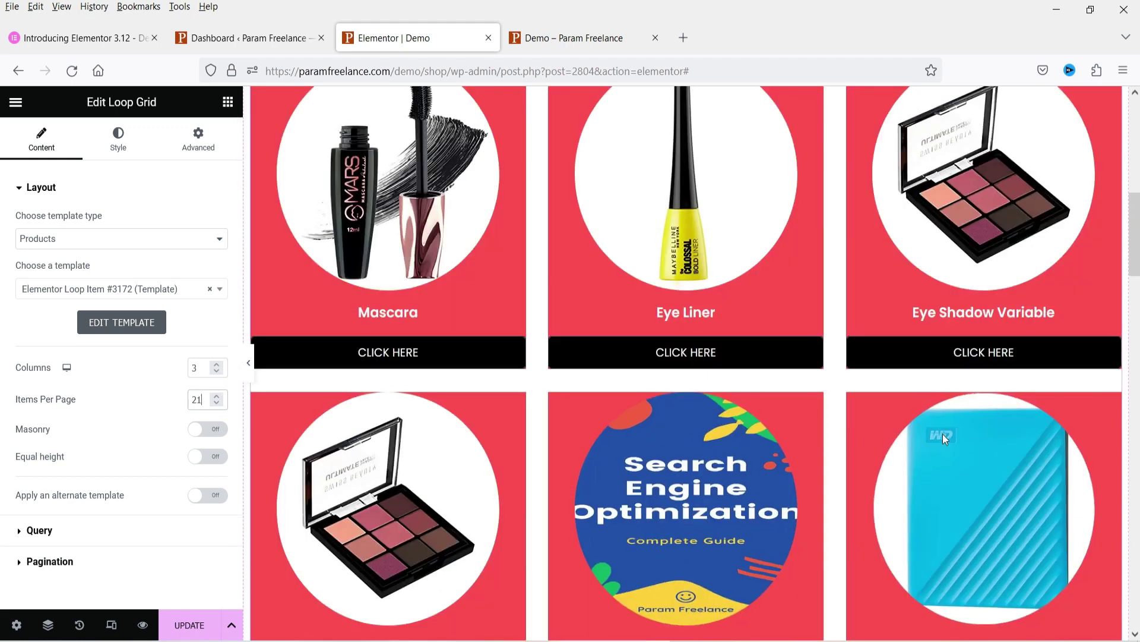
{"action": "scroll", "coordinate": [602, 315], "scroll_direction": "up", "scroll_amount": 4}
{"action": "scroll", "coordinate": [603, 315], "scroll_direction": "up", "scroll_amount": 5}
{"action": "left_click", "coordinate": [179, 625]}
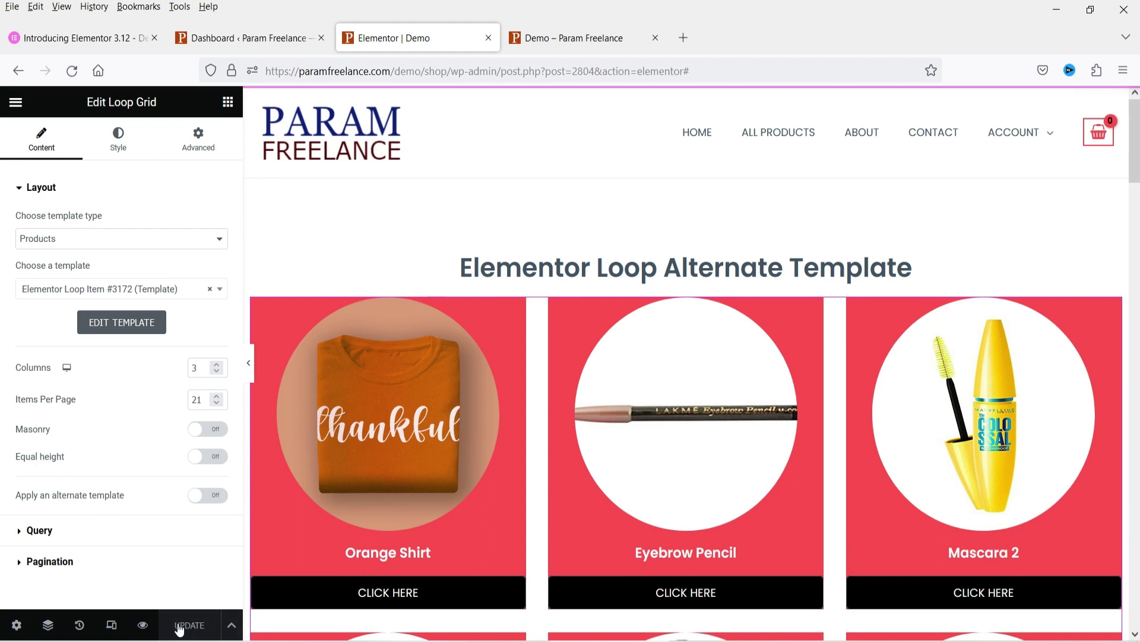
- Reload the live Demo page and examine the whole product grid from top to bottom
{"action": "left_click", "coordinate": [540, 35]}
{"action": "left_click", "coordinate": [72, 70]}
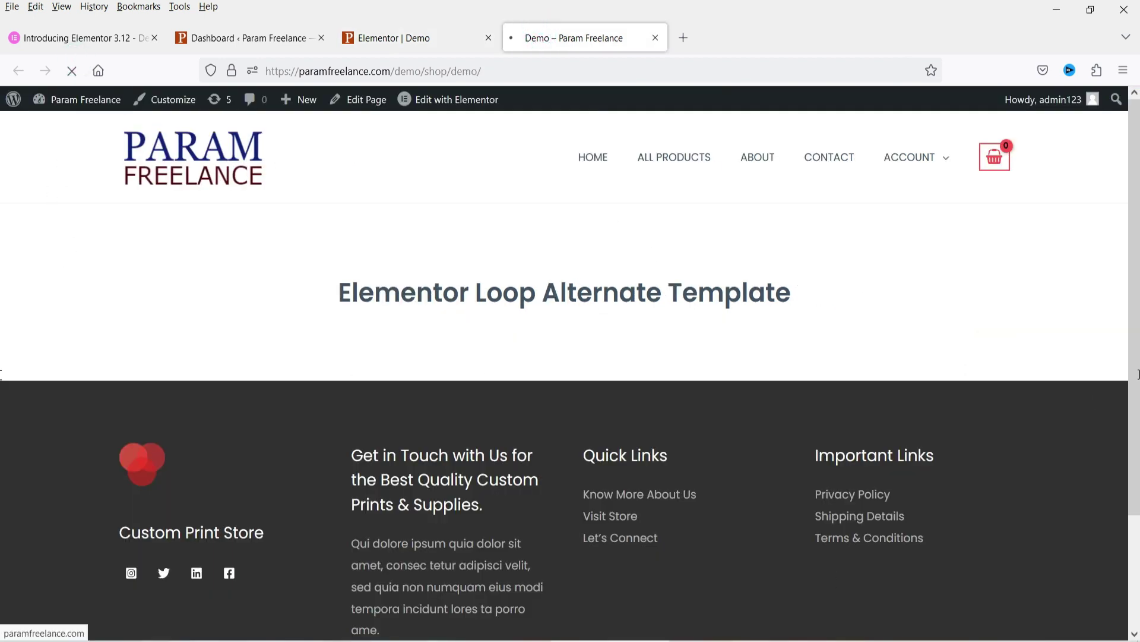
{"action": "scroll", "coordinate": [1114, 337], "scroll_direction": "down", "scroll_amount": 15}
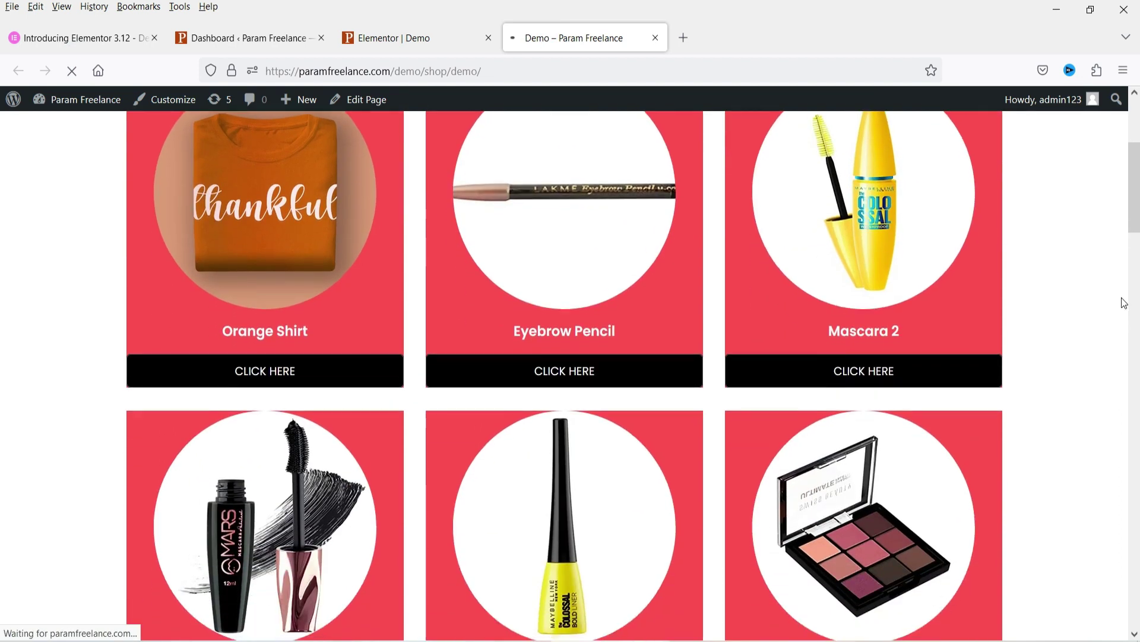
{"action": "scroll", "coordinate": [1099, 315], "scroll_direction": "down", "scroll_amount": 4}
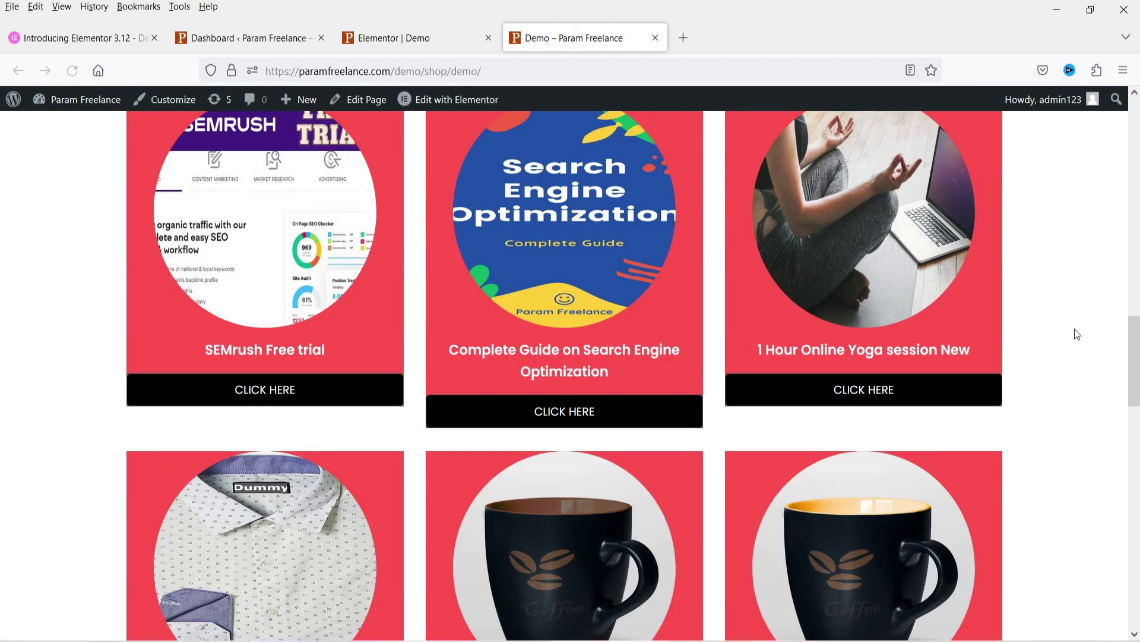
{"action": "scroll", "coordinate": [1078, 330], "scroll_direction": "down", "scroll_amount": 4}
{"action": "scroll", "coordinate": [1080, 330], "scroll_direction": "down", "scroll_amount": 3}
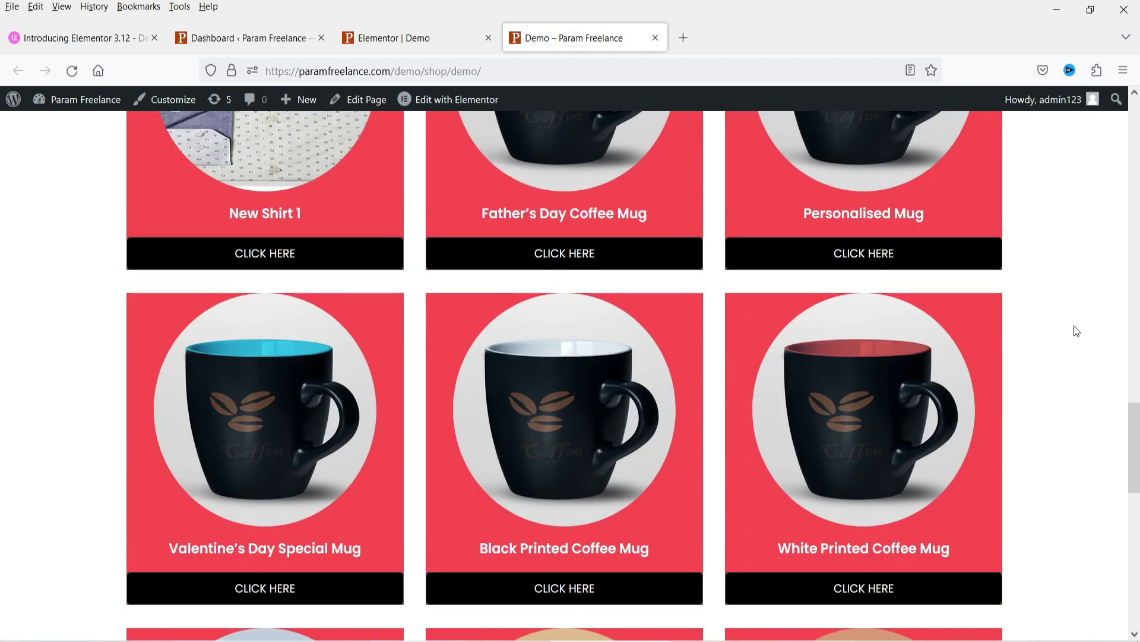
{"action": "scroll", "coordinate": [1077, 331], "scroll_direction": "down", "scroll_amount": 9}
{"action": "scroll", "coordinate": [1064, 323], "scroll_direction": "up", "scroll_amount": 5}
{"action": "scroll", "coordinate": [1064, 325], "scroll_direction": "up", "scroll_amount": 20}
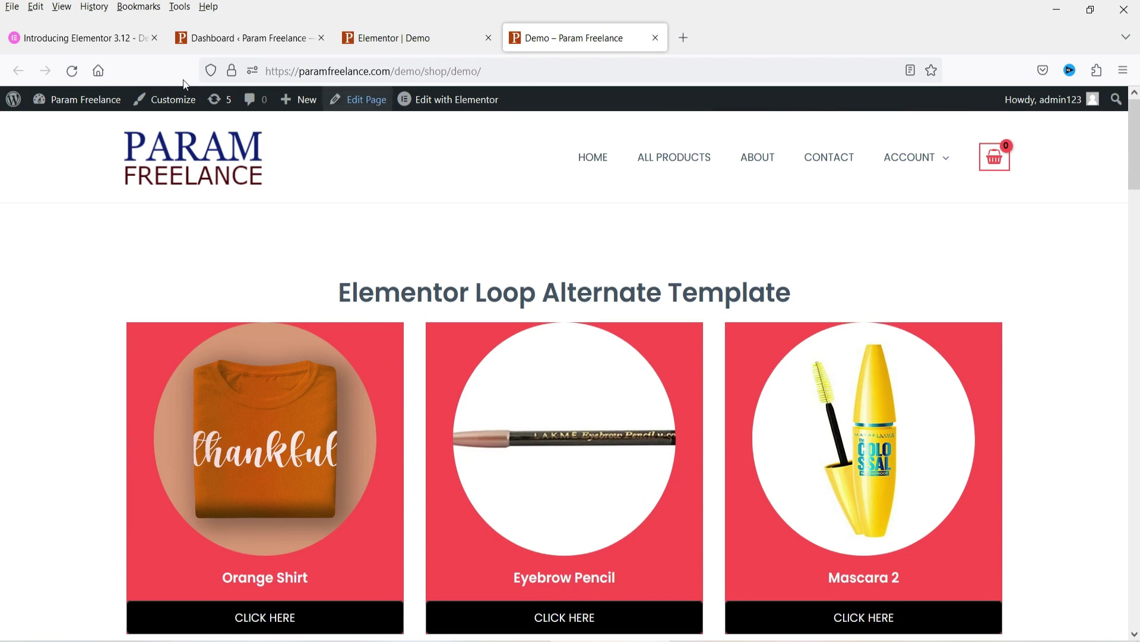
- Return to the Elementor editor and turn on applying an alternate template for the Loop Grid
{"action": "left_click", "coordinate": [395, 38]}
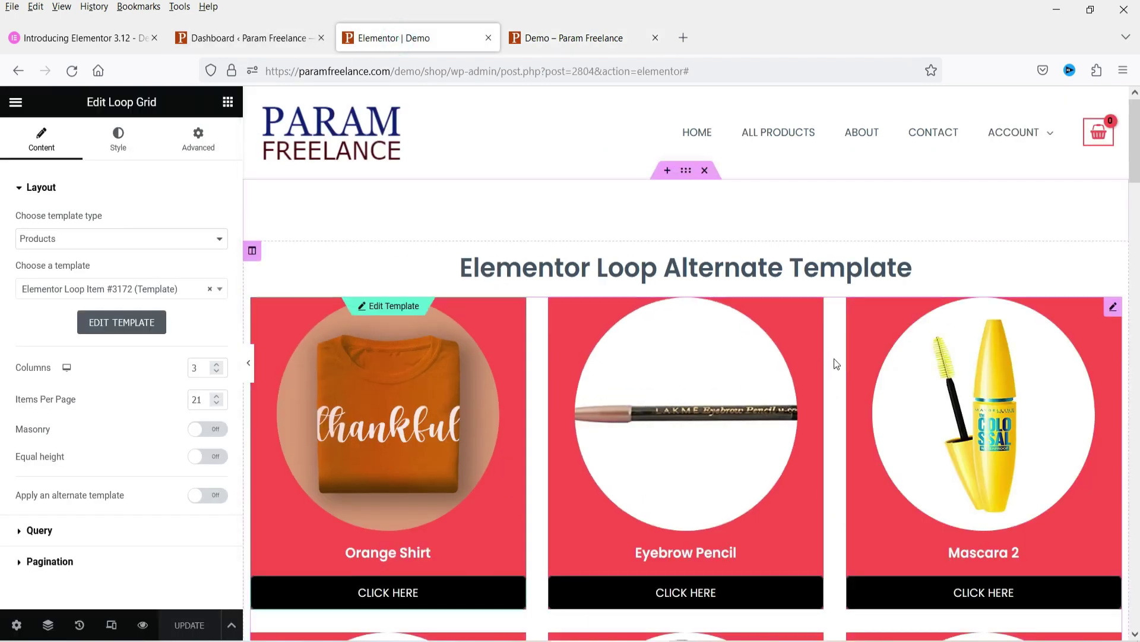
{"action": "scroll", "coordinate": [62, 408], "scroll_direction": "down", "scroll_amount": 2}
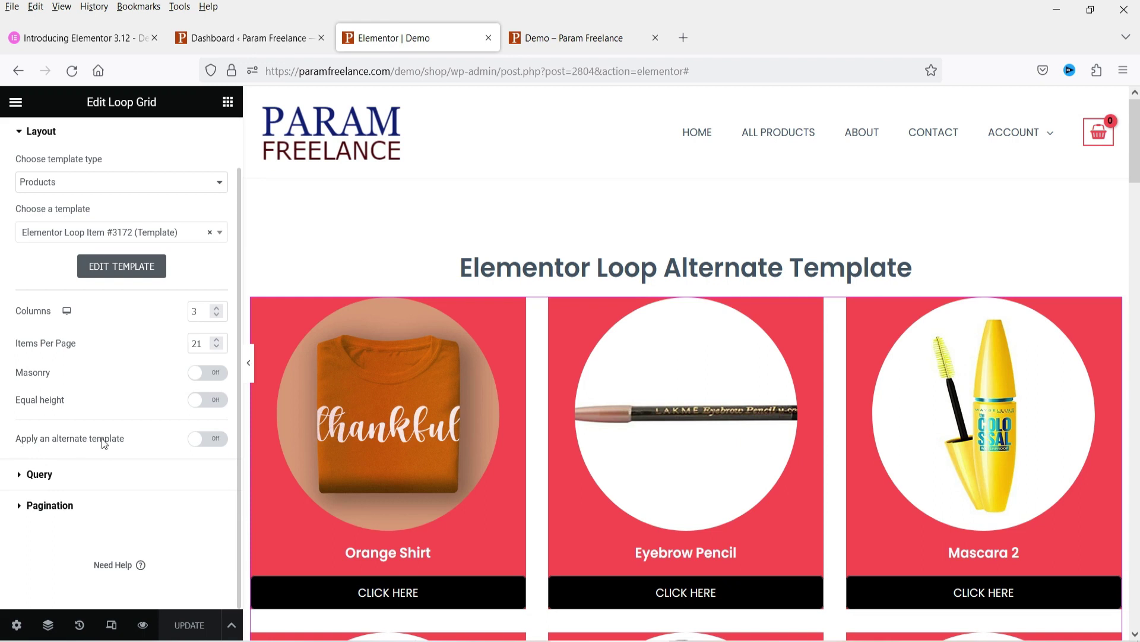
{"action": "left_click", "coordinate": [208, 445]}
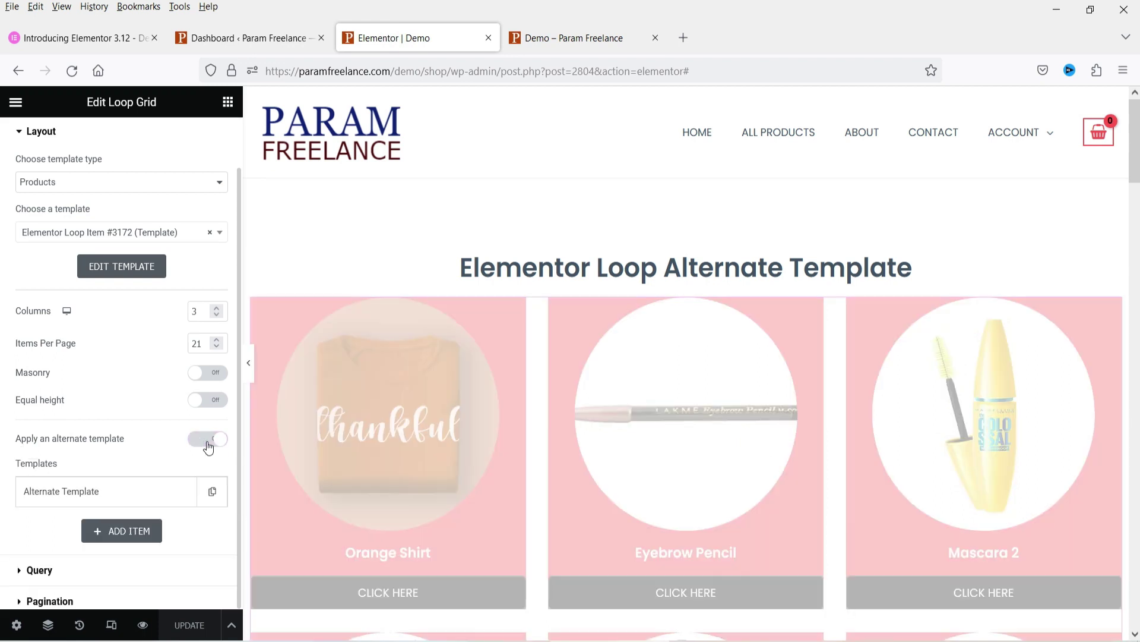
{"action": "scroll", "coordinate": [109, 334], "scroll_direction": "down", "scroll_amount": 2}
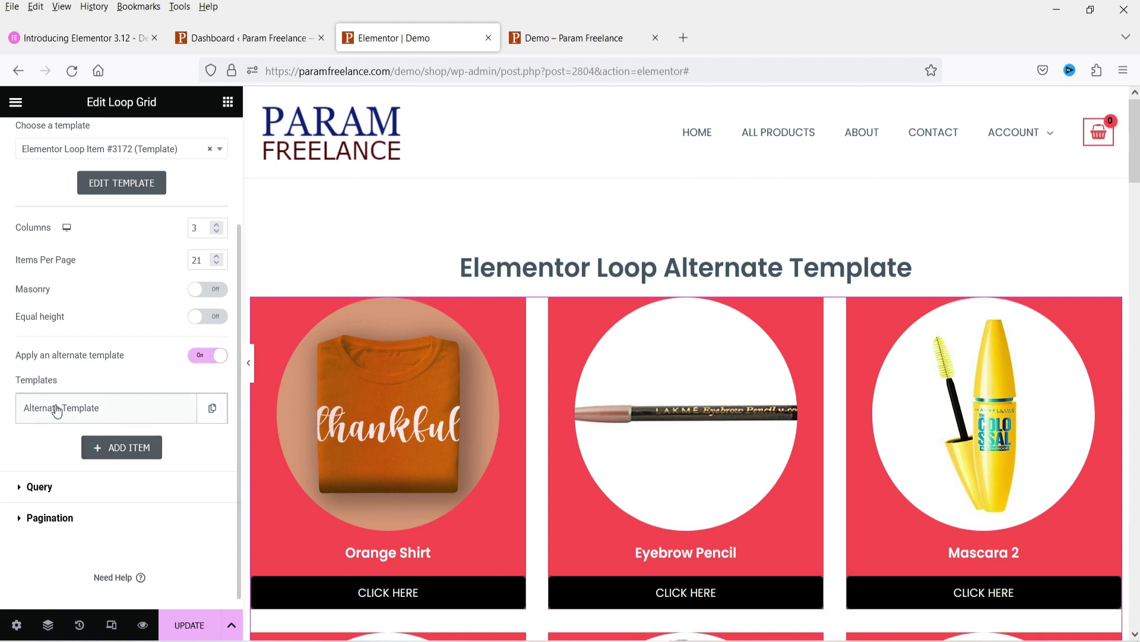
- Create a new template for the Alternate Template item, saving the page changes
{"action": "left_click", "coordinate": [73, 416]}
{"action": "scroll", "coordinate": [60, 380], "scroll_direction": "down", "scroll_amount": 2}
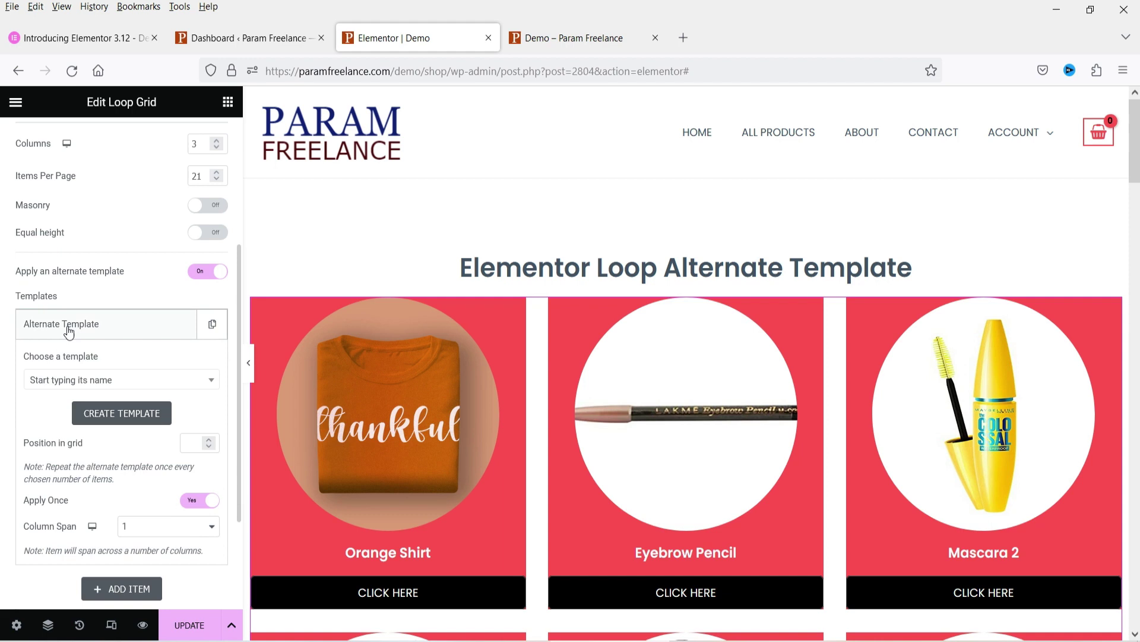
{"action": "left_click", "coordinate": [120, 414]}
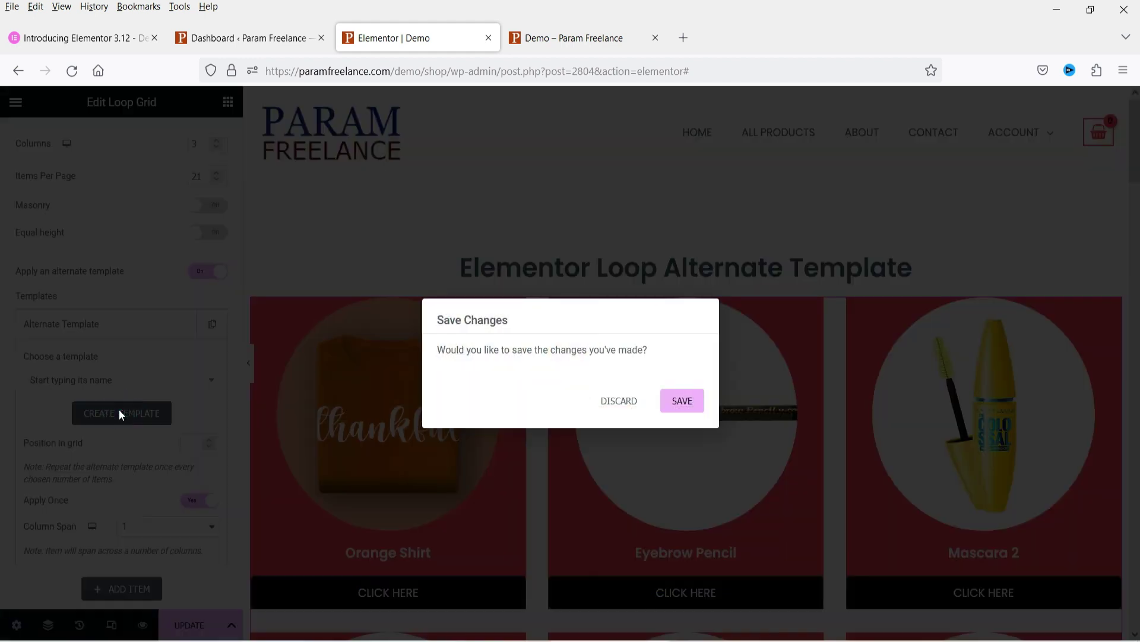
{"action": "left_click", "coordinate": [681, 402]}
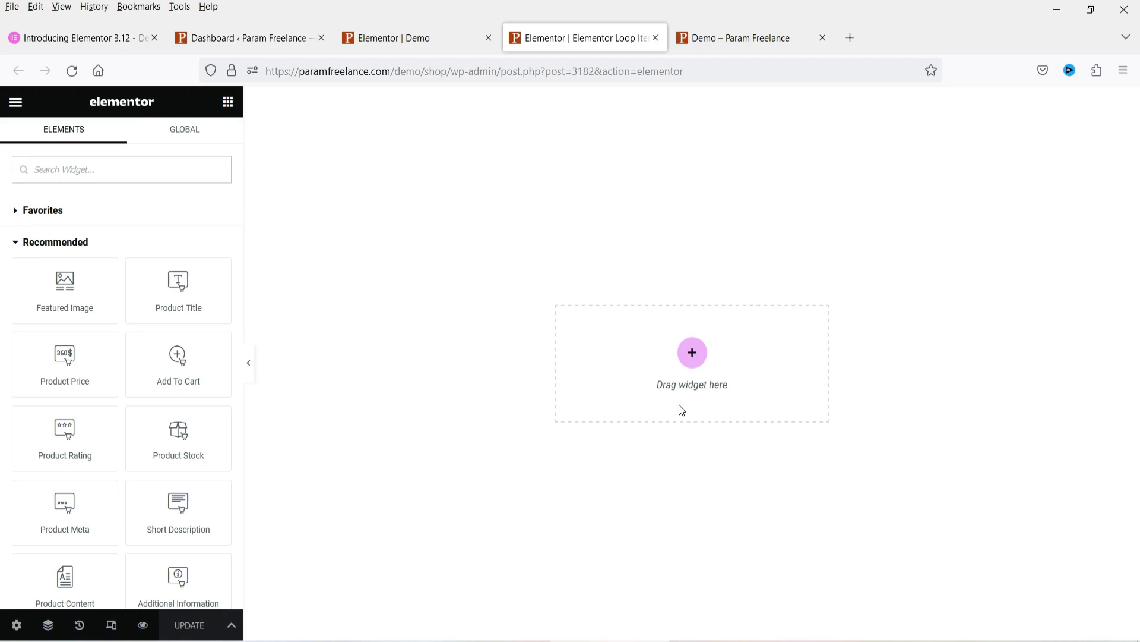
- Retitle the new loop item template as "Elementor Loop Item #2"
{"action": "left_click", "coordinate": [16, 625]}
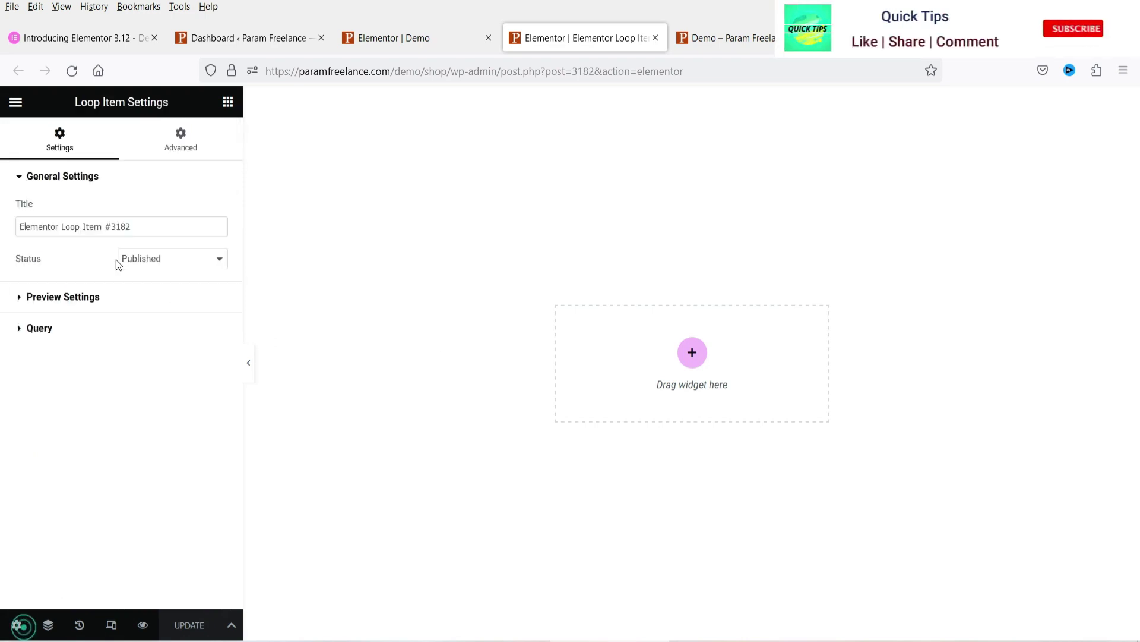
{"action": "left_click_drag", "start_coordinate": [134, 225], "coordinate": [107, 226]}
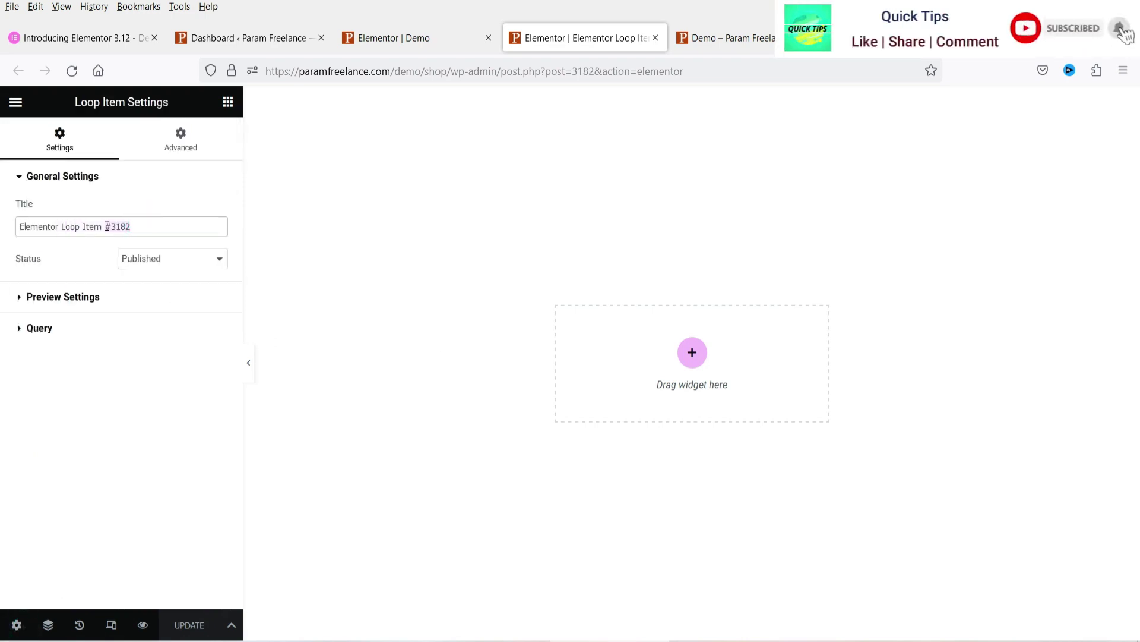
{"action": "type", "text": "#1"}
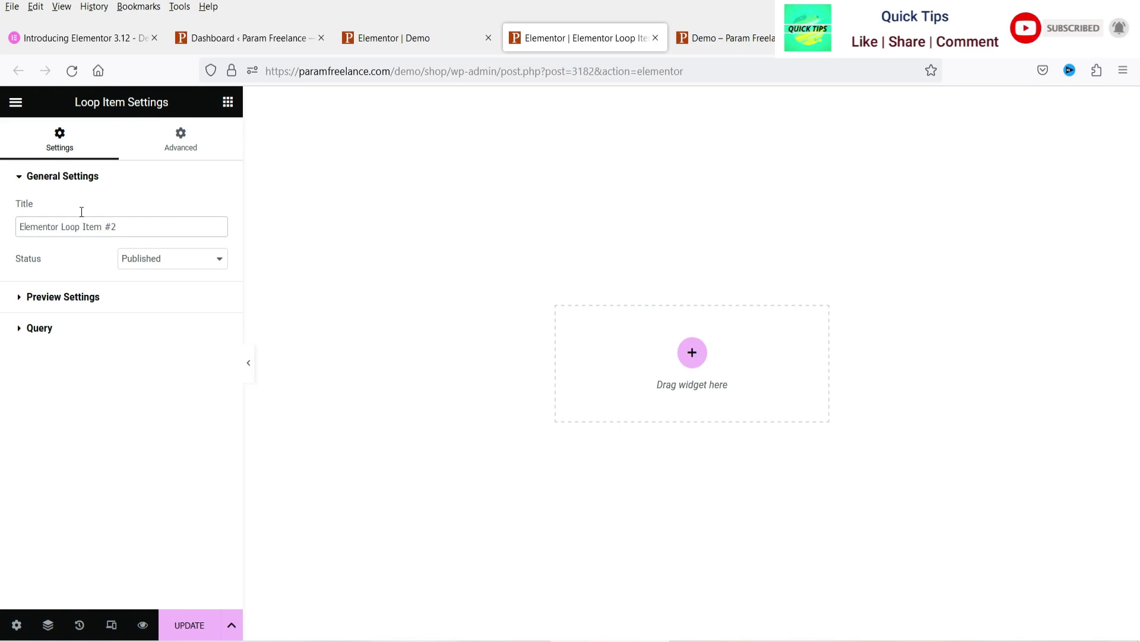
- Add a single-column section to the template and place a Featured Image widget in it
{"action": "left_click", "coordinate": [692, 352]}
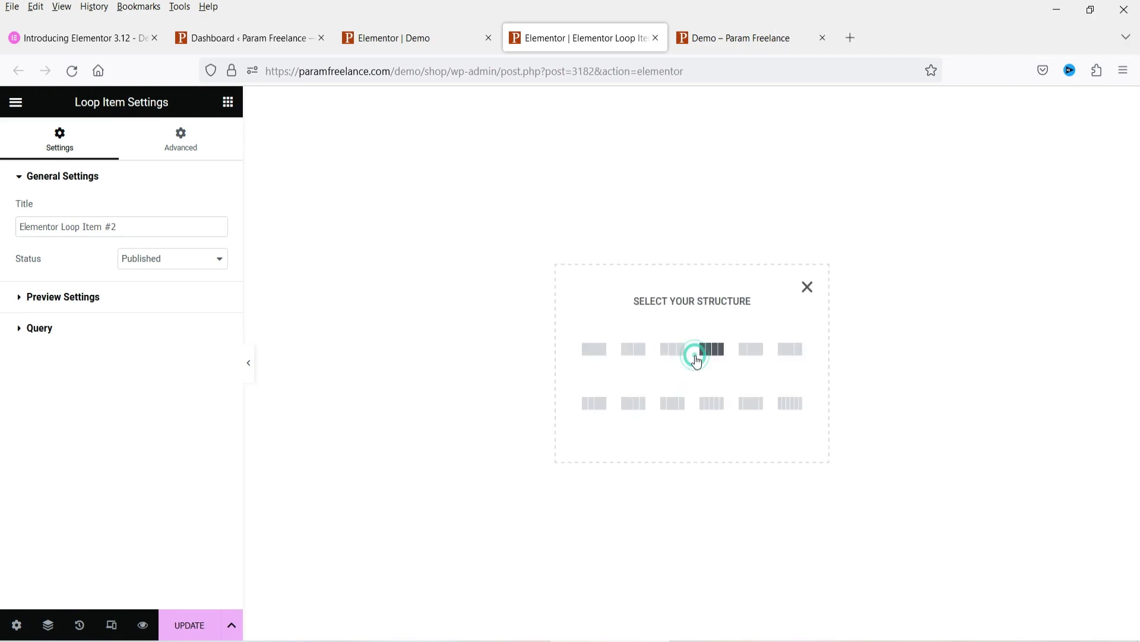
{"action": "left_click", "coordinate": [597, 356]}
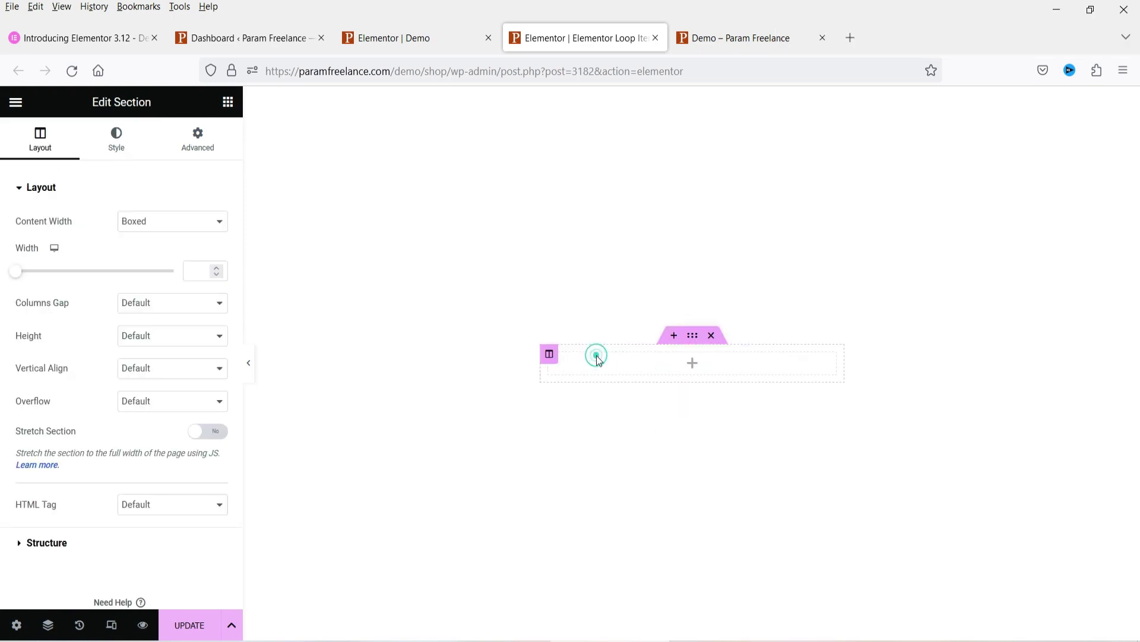
{"action": "left_click", "coordinate": [227, 102]}
{"action": "left_click_drag", "start_coordinate": [64, 283], "coordinate": [670, 360]}
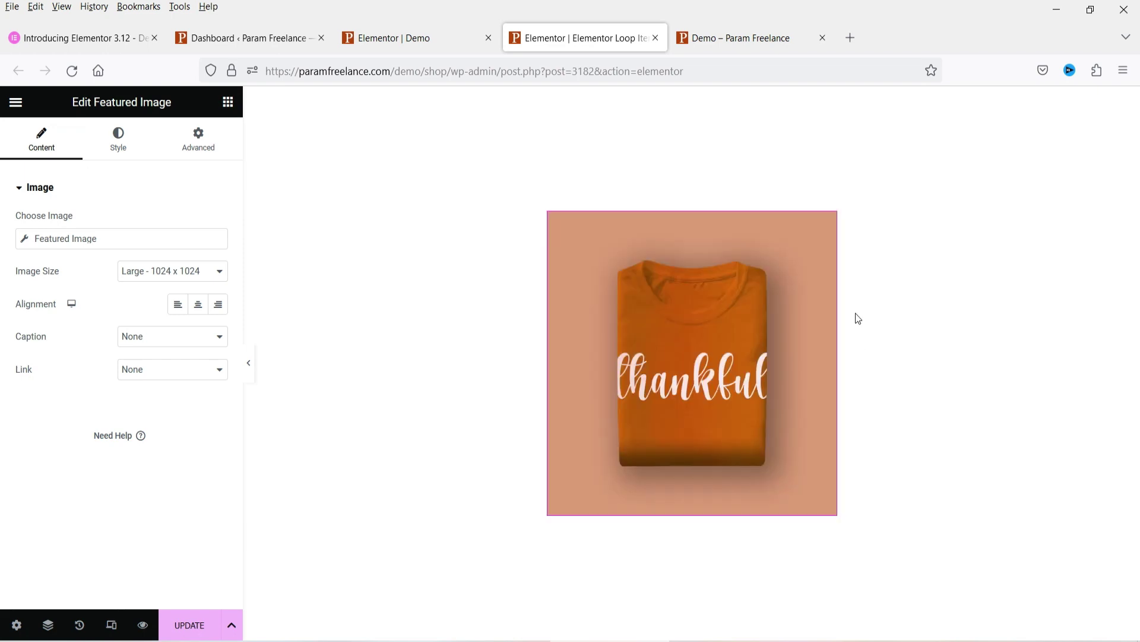
- Set the padding of the column around the featured image to 0 px on all sides
{"action": "left_click", "coordinate": [549, 216]}
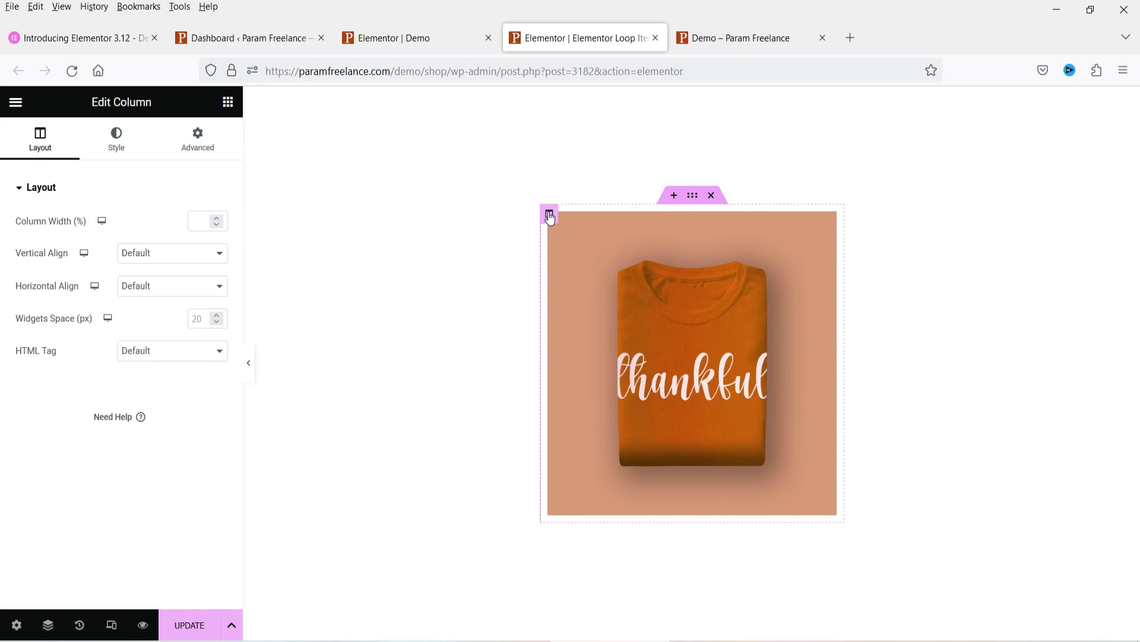
{"action": "left_click", "coordinate": [197, 149]}
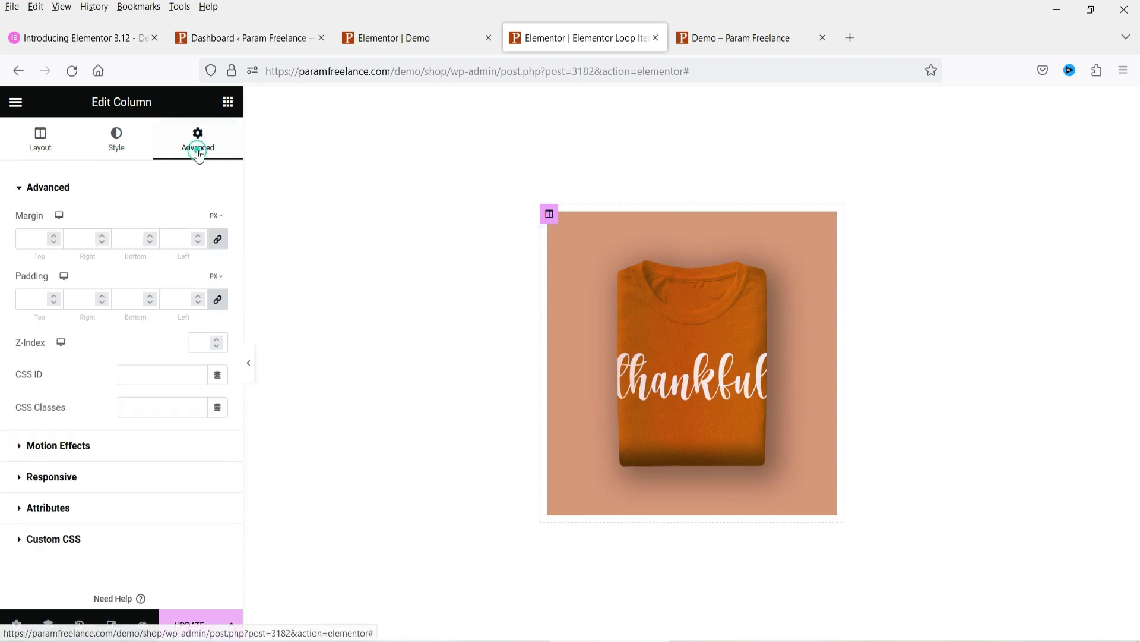
{"action": "left_click", "coordinate": [31, 298]}
{"action": "type", "text": "0"}
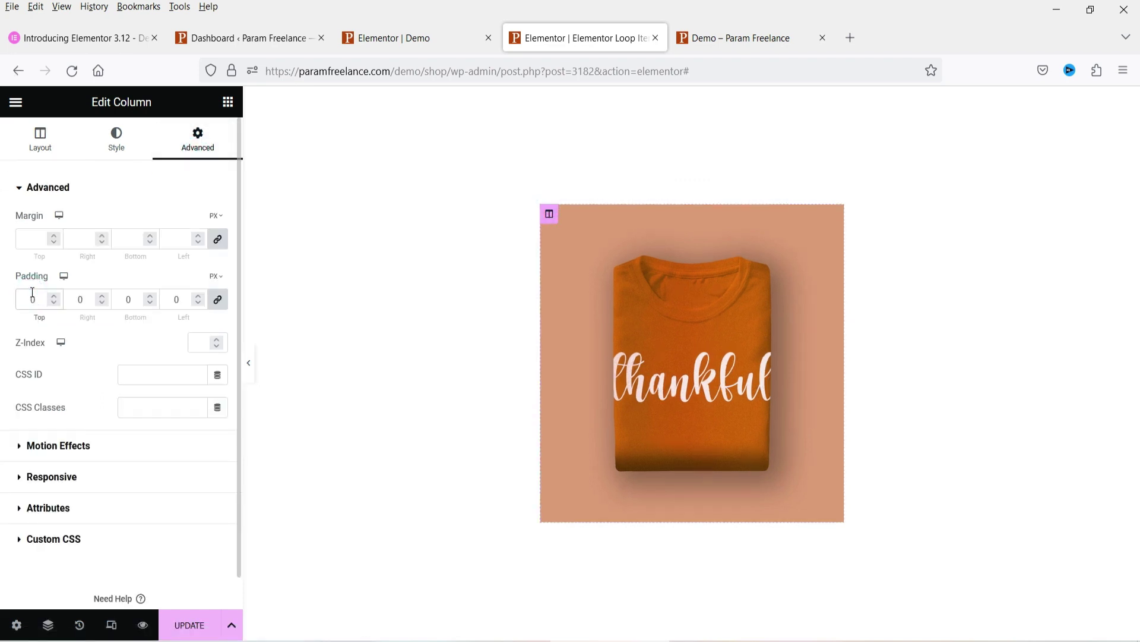
- Give the column a classic background in the global colour Saved Color #5 (#4054B2)
{"action": "left_click", "coordinate": [117, 140]}
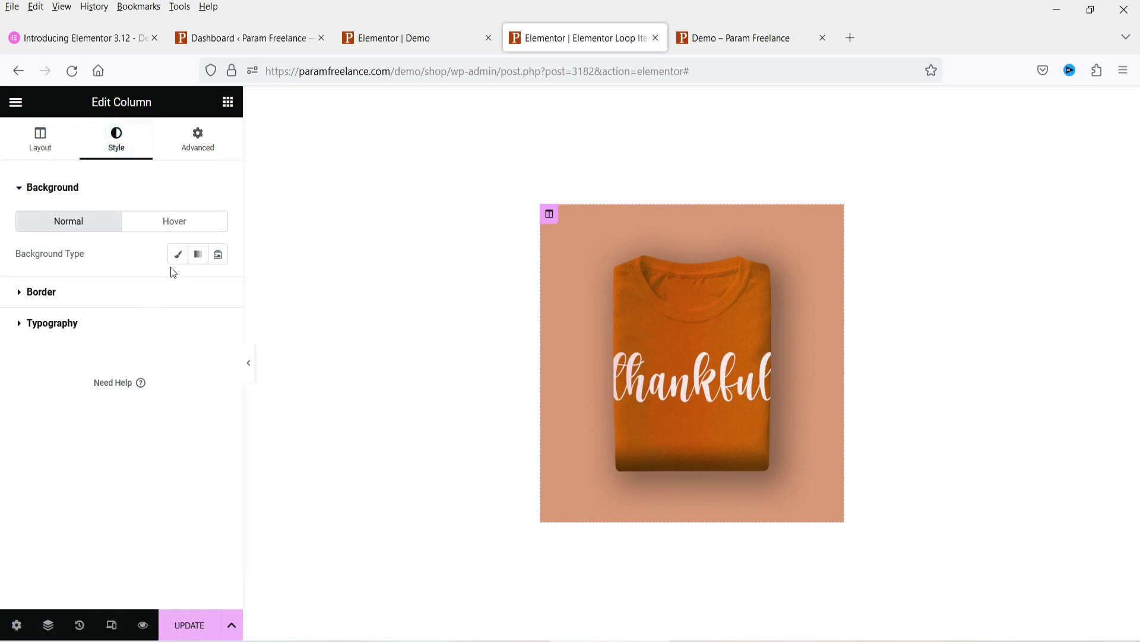
{"action": "left_click", "coordinate": [178, 254]}
{"action": "left_click", "coordinate": [198, 291]}
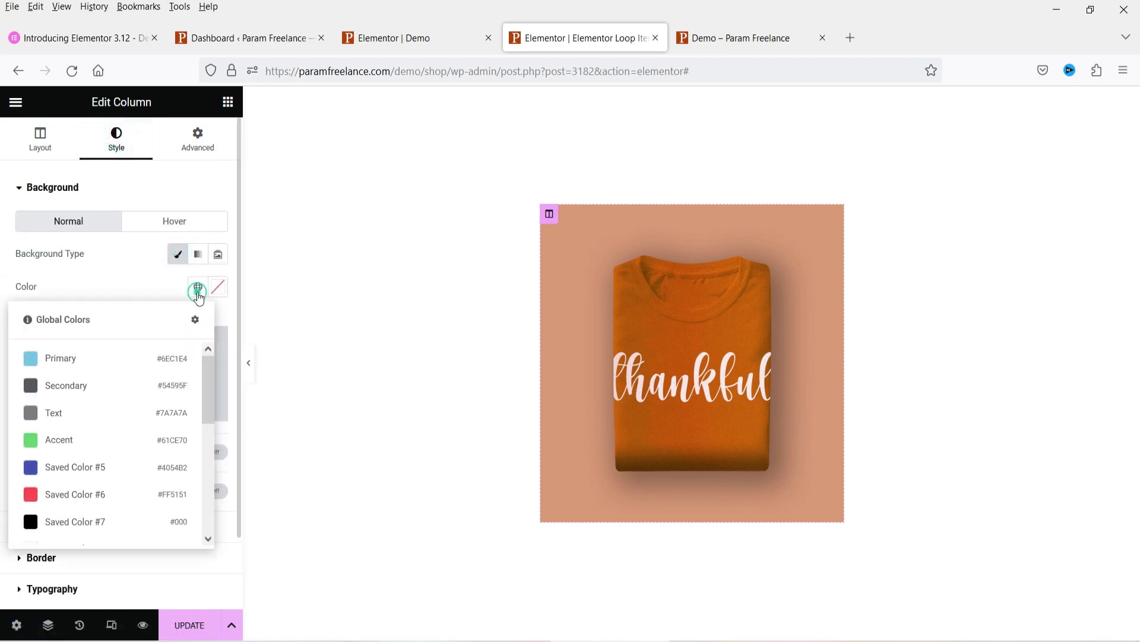
{"action": "left_click", "coordinate": [67, 471]}
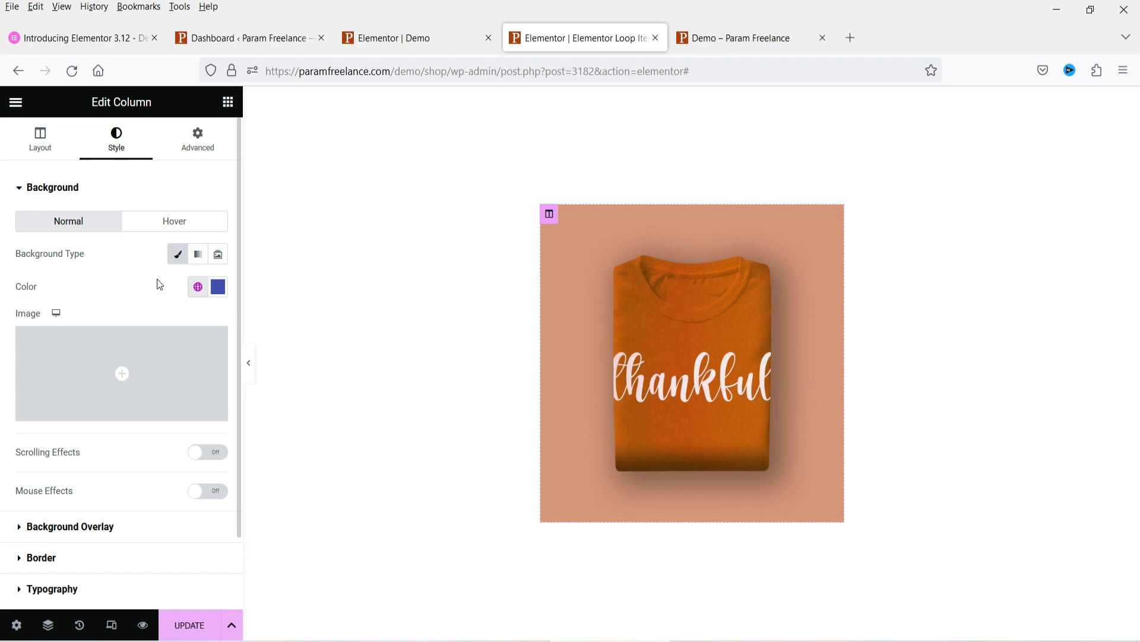
{"action": "left_click", "coordinate": [202, 148]}
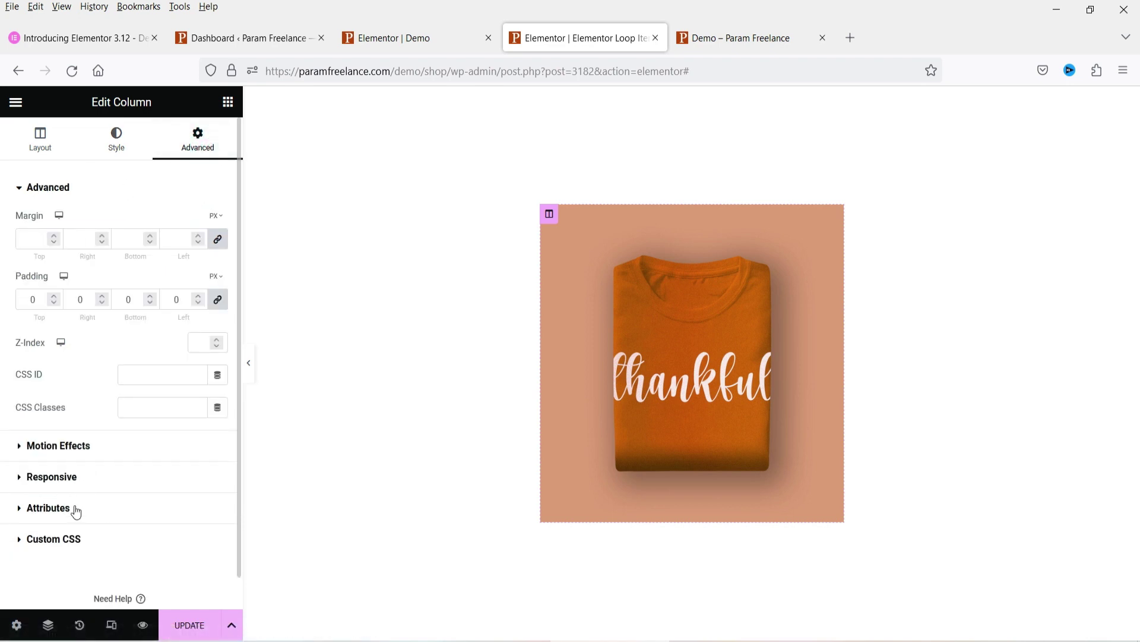
{"action": "left_click", "coordinate": [549, 214]}
- Turn on the mask for the featured image and choose the Sketch shape
{"action": "left_click", "coordinate": [836, 215]}
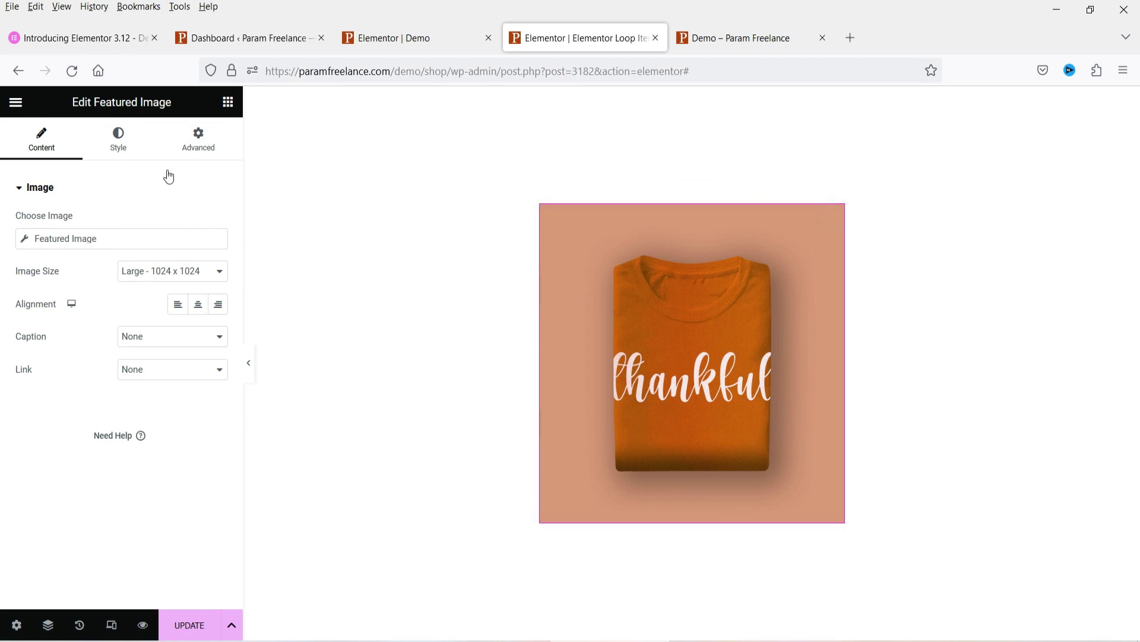
{"action": "left_click", "coordinate": [224, 145]}
{"action": "scroll", "coordinate": [47, 387], "scroll_direction": "down", "scroll_amount": 4}
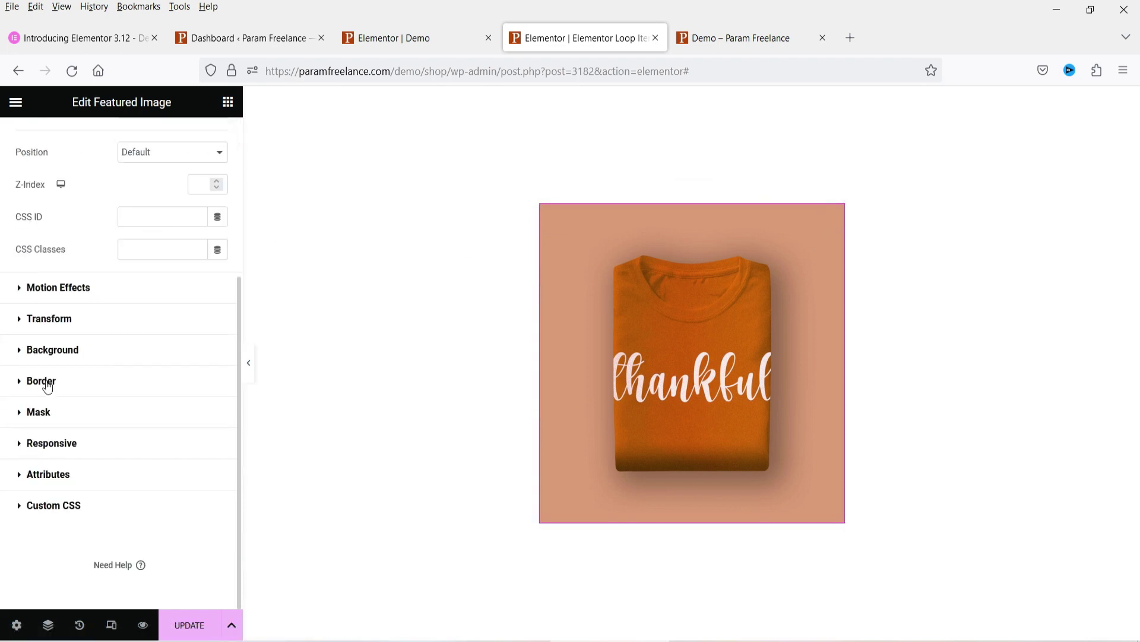
{"action": "left_click", "coordinate": [48, 419]}
{"action": "left_click", "coordinate": [205, 374]}
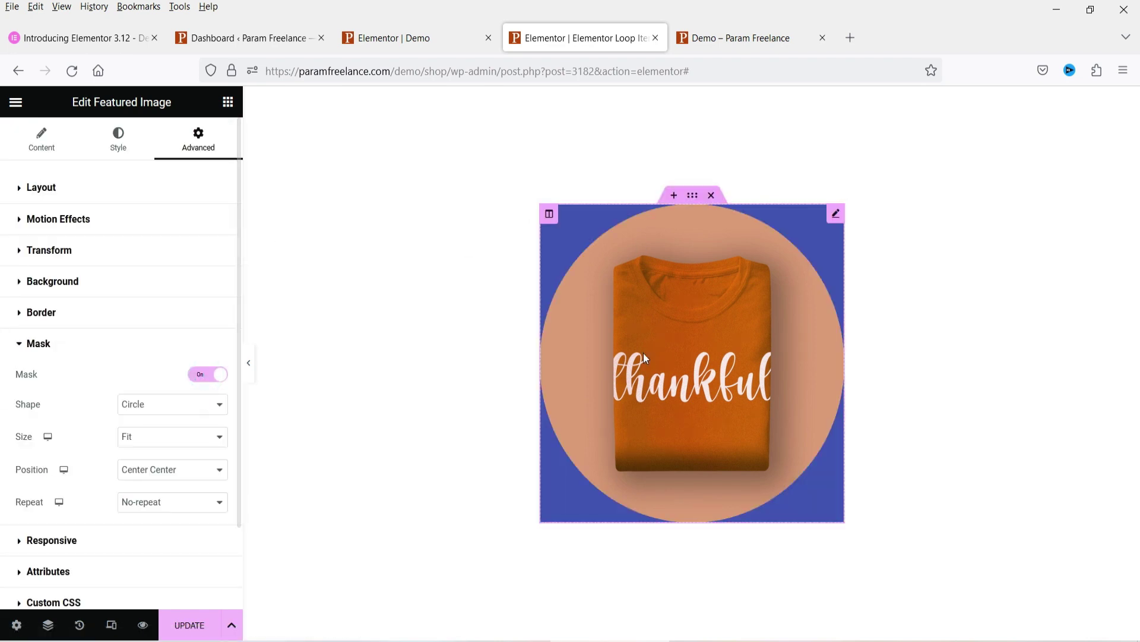
{"action": "left_click", "coordinate": [135, 406]}
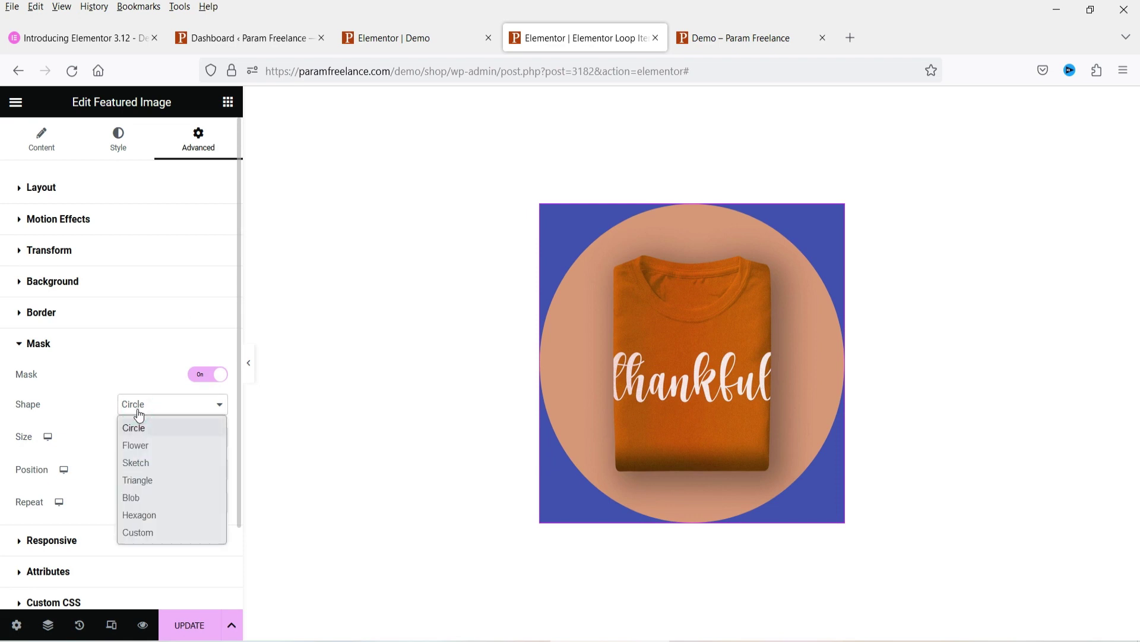
{"action": "left_click", "coordinate": [159, 461]}
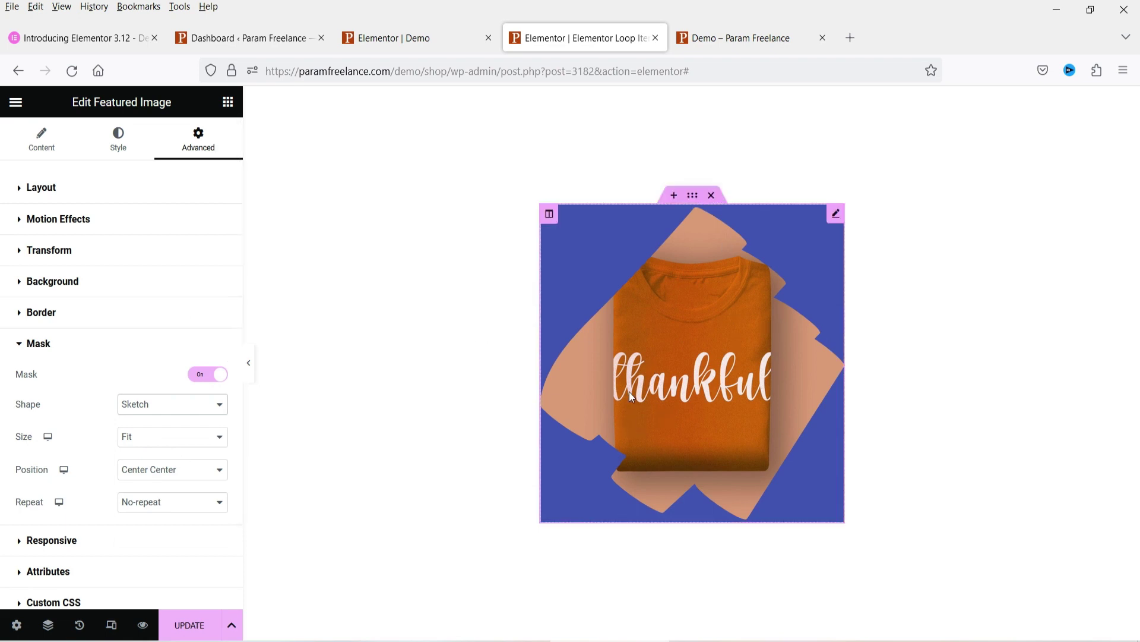
- Set the featured image's width to 100% and its height to 300 px
{"action": "left_click", "coordinate": [122, 149]}
{"action": "left_click", "coordinate": [198, 238]}
{"action": "type", "text": "100"}
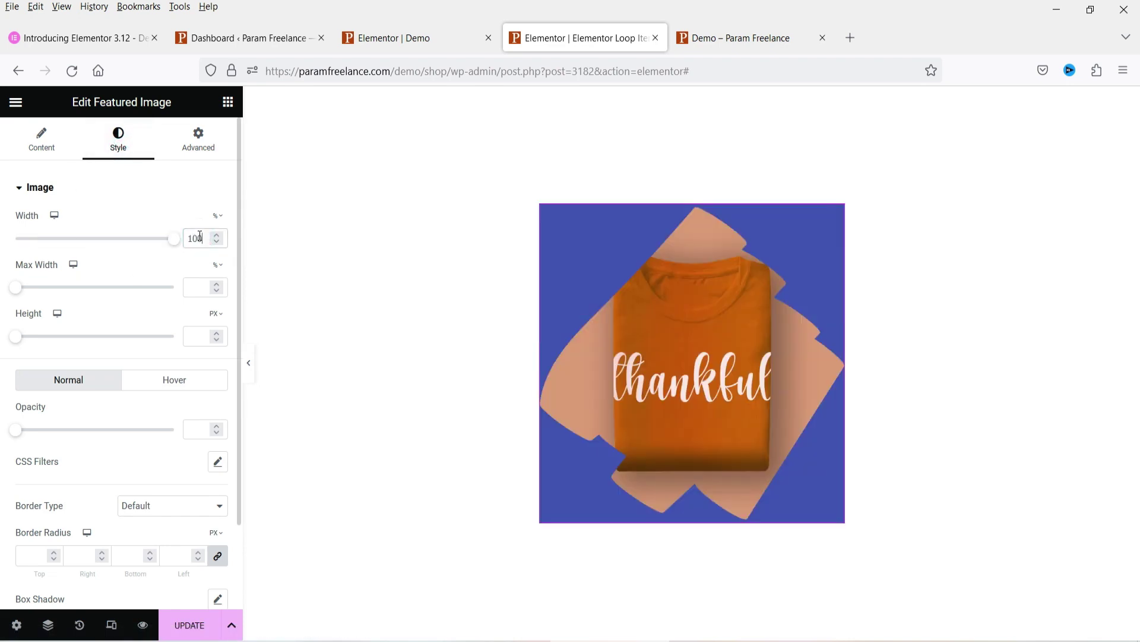
{"action": "left_click", "coordinate": [192, 335]}
{"action": "type", "text": "300"}
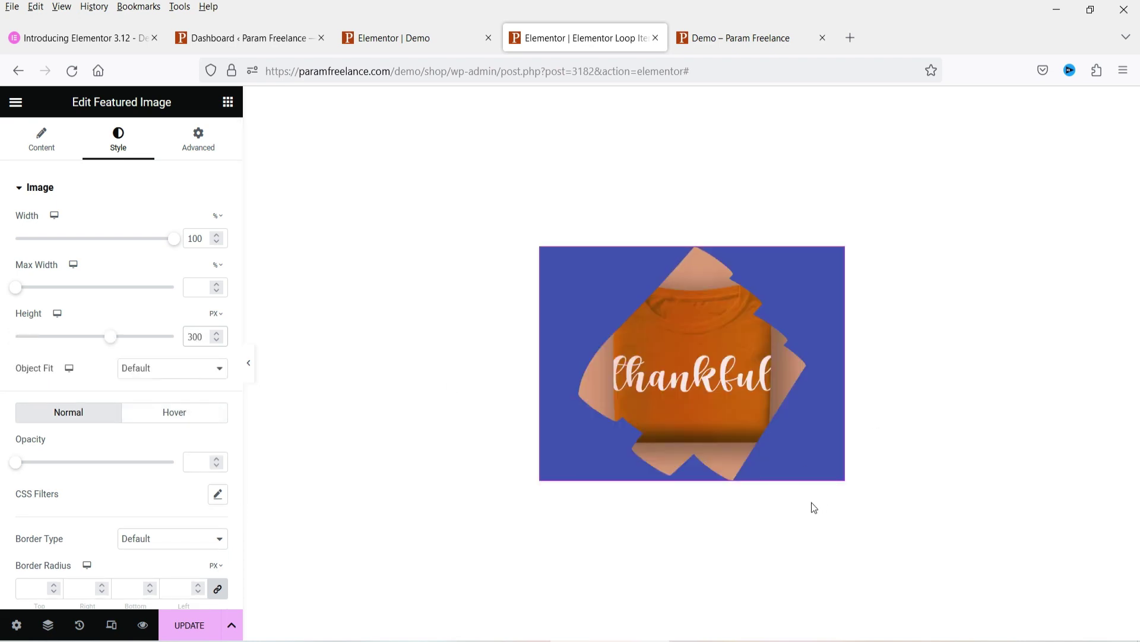
- Add a Product Title widget below the featured image, centre it and choose a lower-level HTML heading tag
{"action": "left_click", "coordinate": [227, 101]}
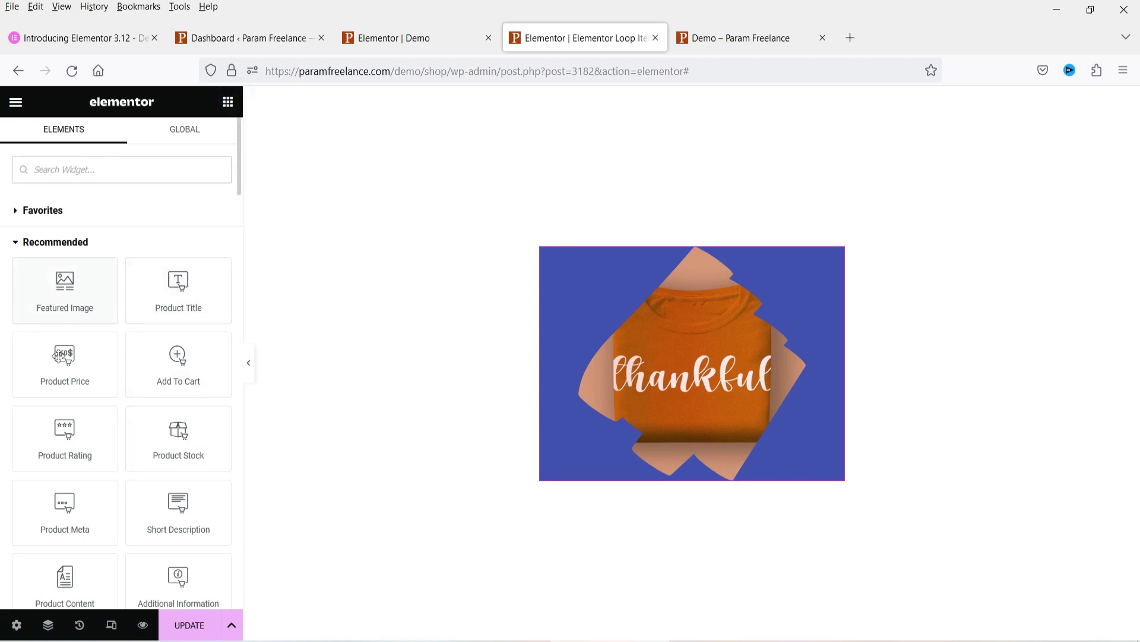
{"action": "left_click_drag", "start_coordinate": [216, 308], "coordinate": [663, 469]}
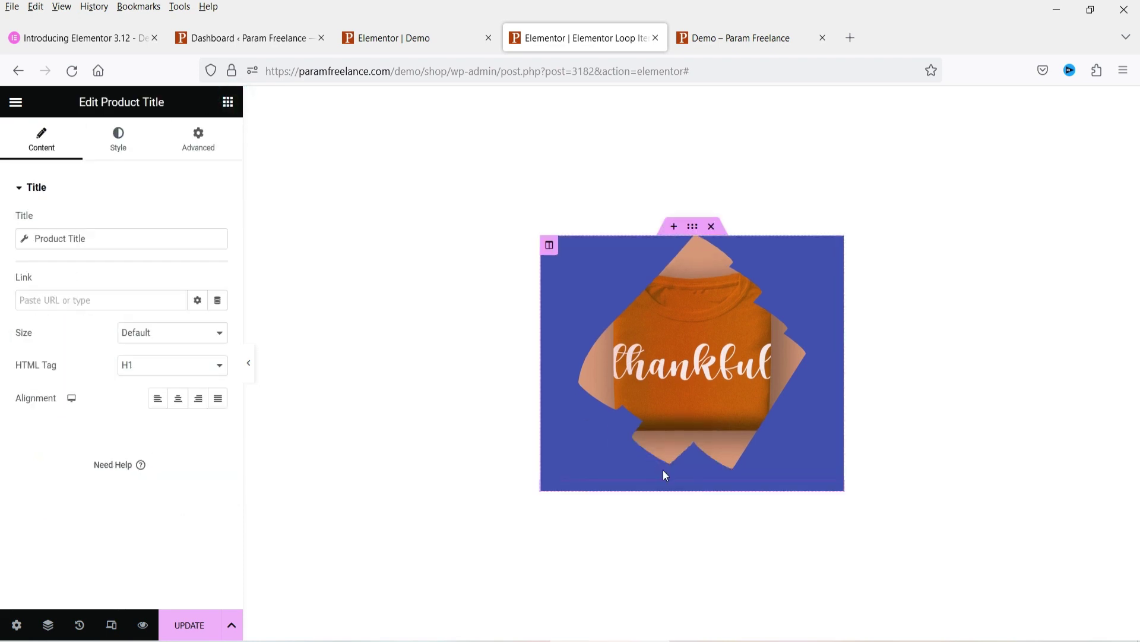
{"action": "left_click", "coordinate": [182, 406]}
{"action": "left_click", "coordinate": [173, 364]}
{"action": "left_click", "coordinate": [146, 439]}
- Set the product title's font size to 20 px and its text colour to the global Theme Color 8 (#FBFCFF)
{"action": "left_click", "coordinate": [118, 139]}
{"action": "left_click", "coordinate": [218, 254]}
{"action": "left_click", "coordinate": [184, 374]}
{"action": "type", "text": "20"}
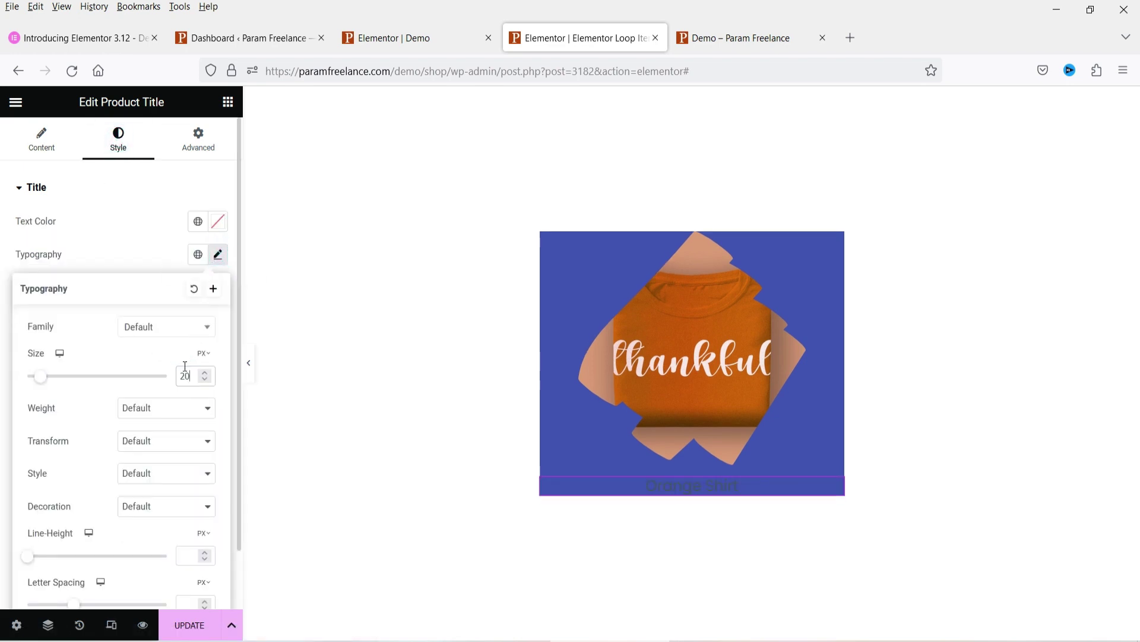
{"action": "left_click", "coordinate": [198, 221]}
{"action": "scroll", "coordinate": [72, 420], "scroll_direction": "down", "scroll_amount": 5}
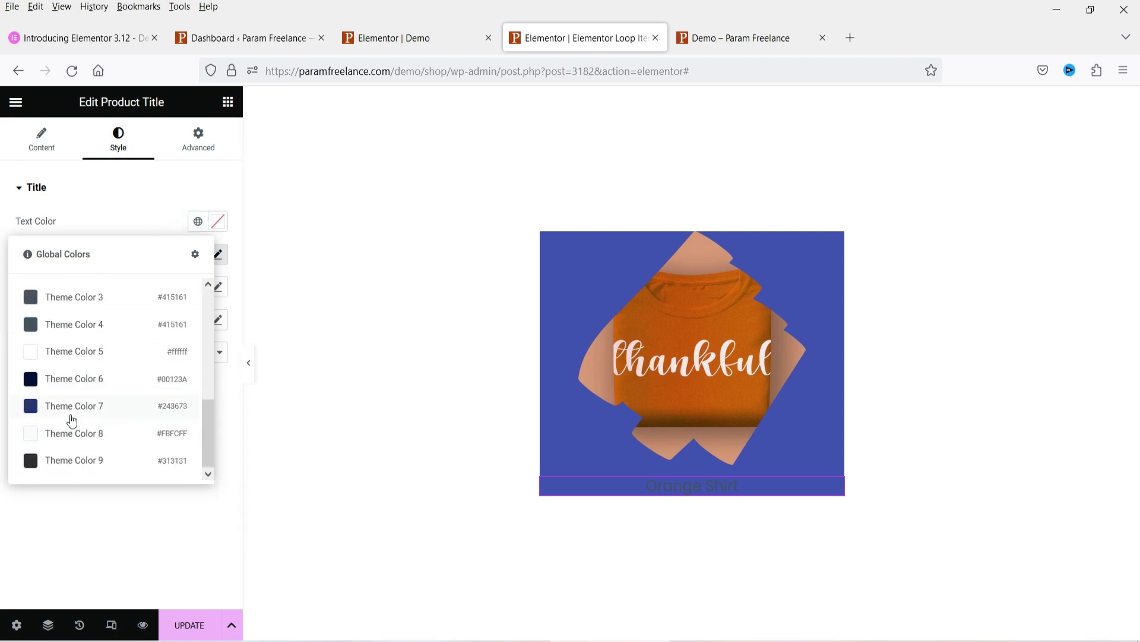
{"action": "left_click", "coordinate": [66, 433]}
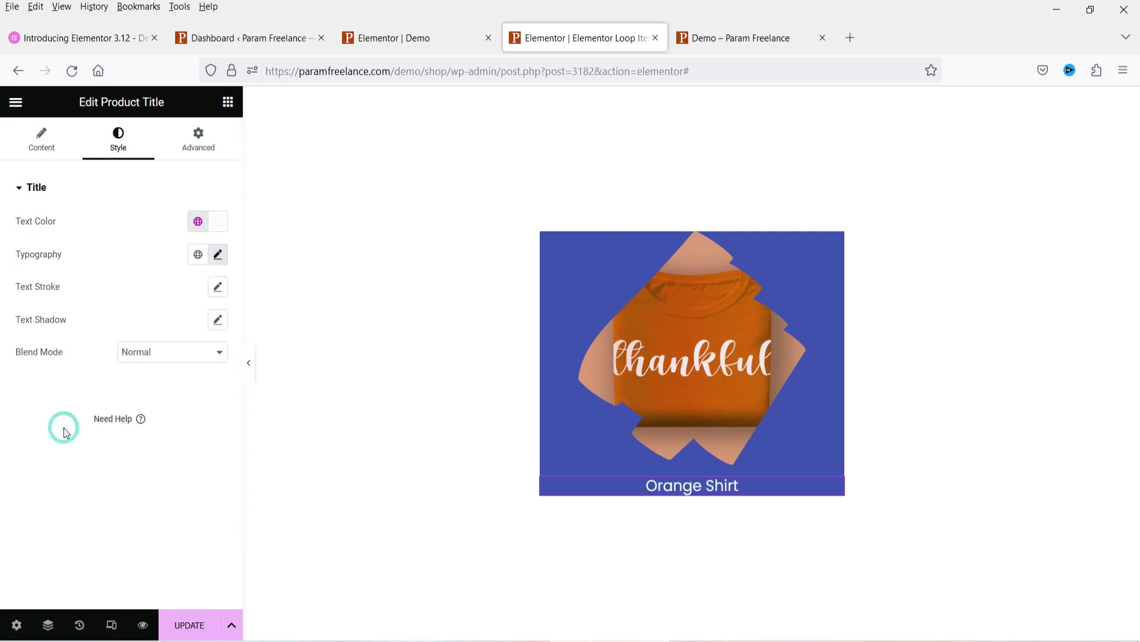
- Add a Button widget below the product title with Justified alignment
{"action": "left_click", "coordinate": [228, 102]}
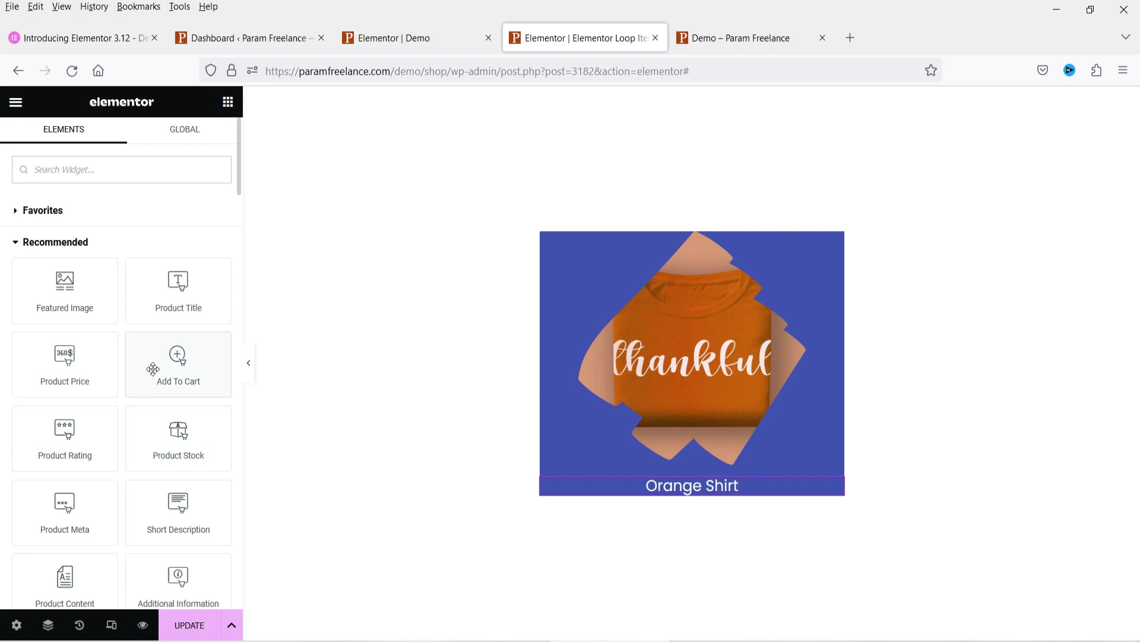
{"action": "scroll", "coordinate": [154, 380], "scroll_direction": "down", "scroll_amount": 7}
{"action": "left_click_drag", "start_coordinate": [162, 437], "coordinate": [695, 502]}
{"action": "left_click", "coordinate": [218, 337]}
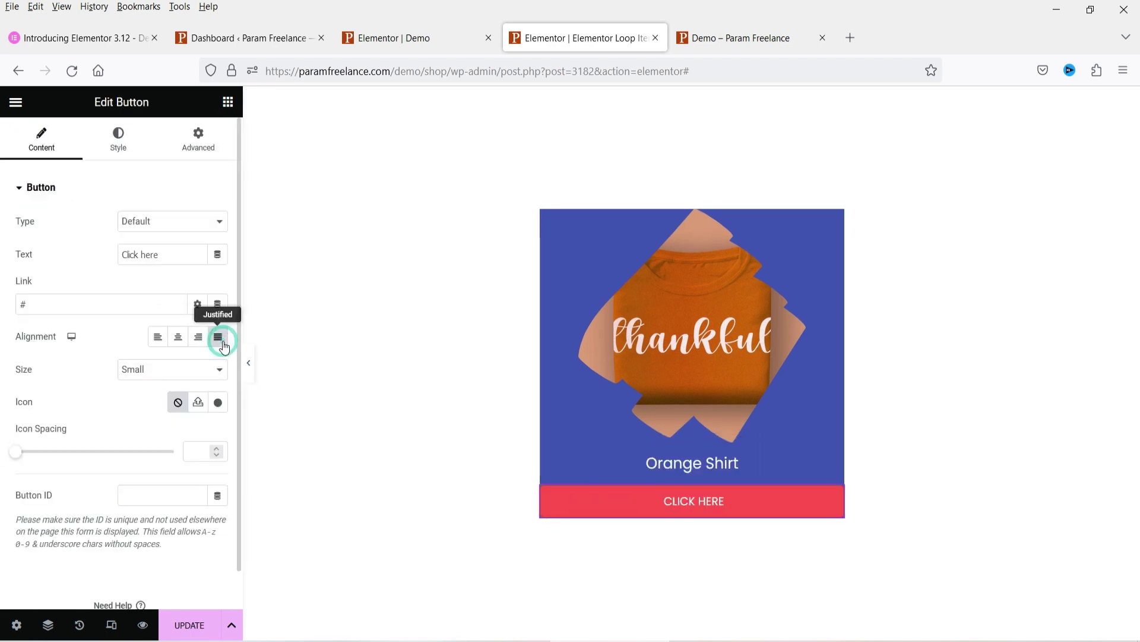
- Set the button's background to the black global colour and update the template
{"action": "left_click", "coordinate": [115, 141]}
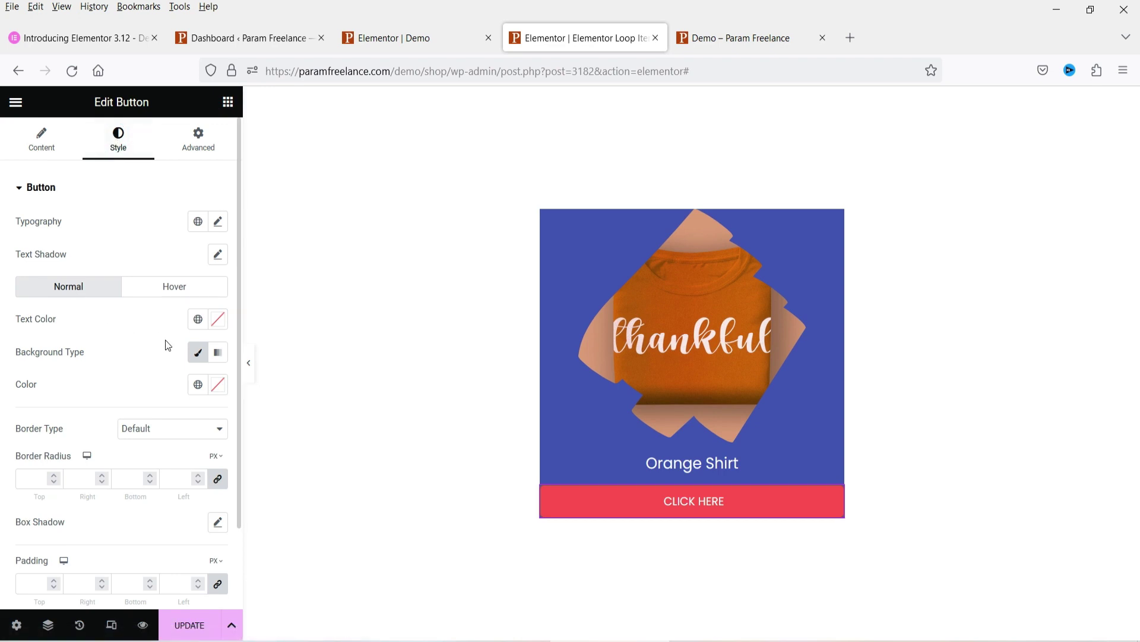
{"action": "left_click", "coordinate": [200, 384]}
{"action": "left_click", "coordinate": [89, 340]}
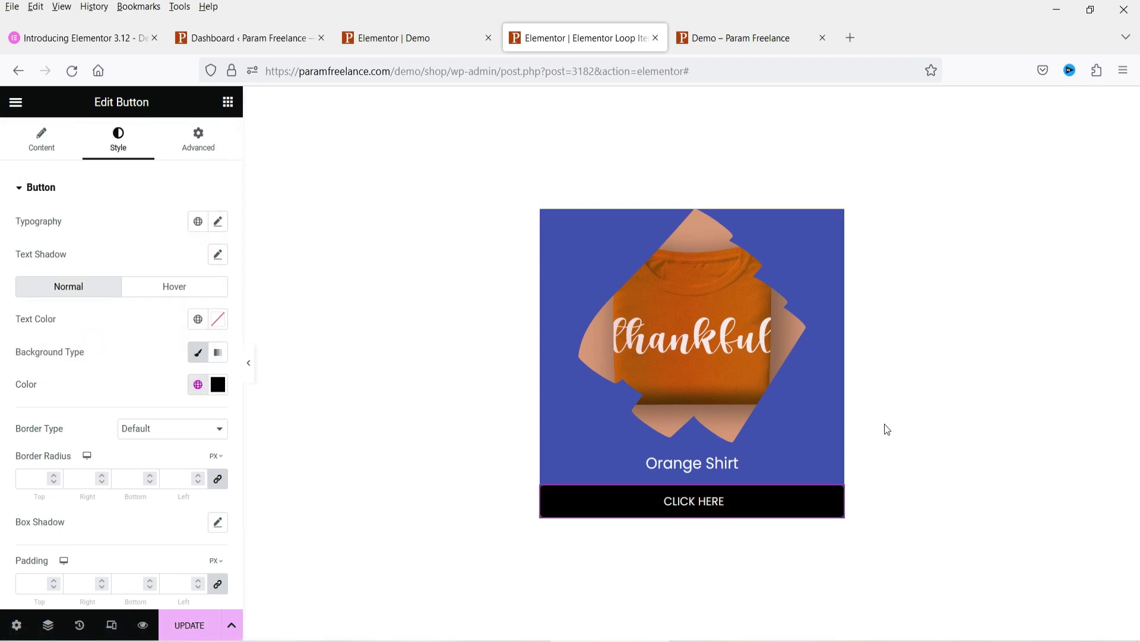
{"action": "left_click", "coordinate": [189, 625]}
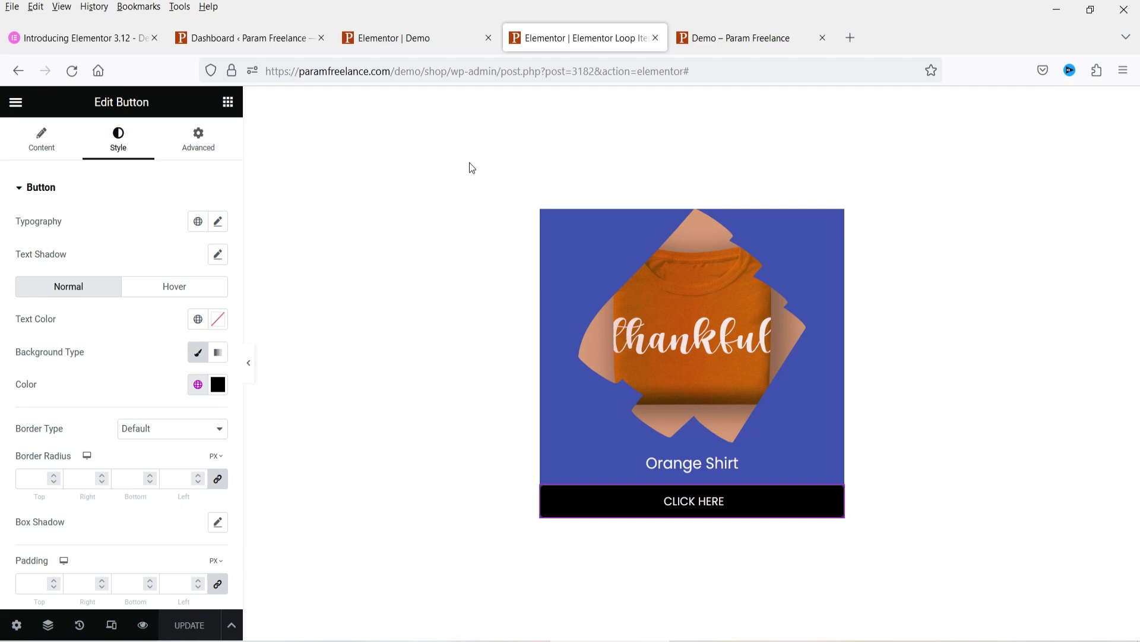
- Return to the Demo page editor and choose Elementor Loop Item #2 as the Loop Grid's alternate template
{"action": "left_click", "coordinate": [397, 37]}
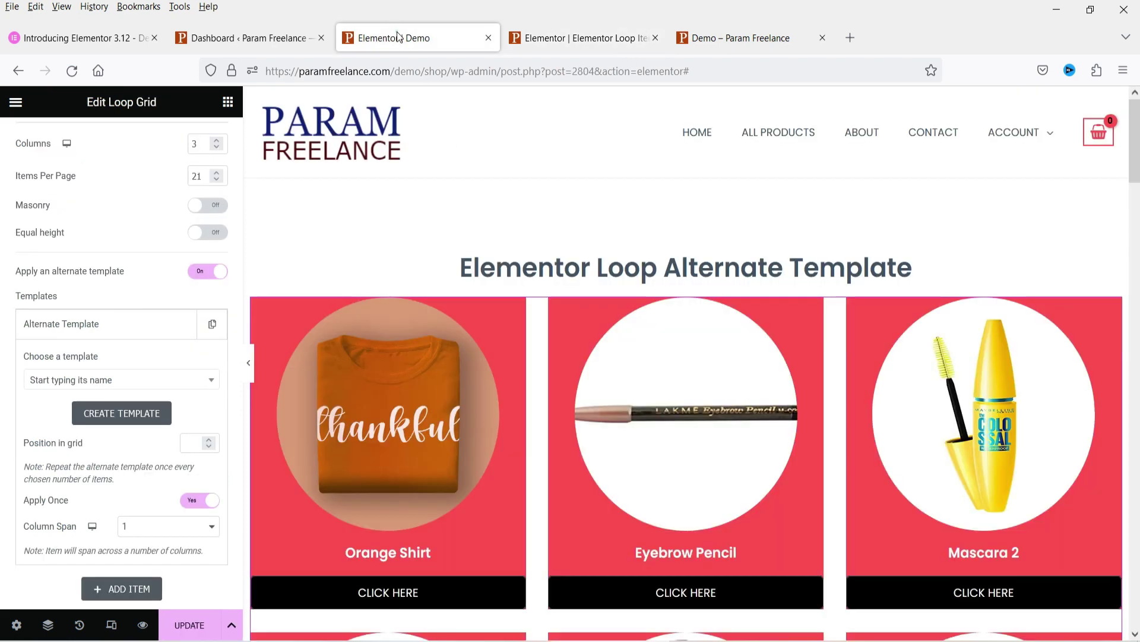
{"action": "left_click", "coordinate": [71, 379]}
{"action": "left_click", "coordinate": [70, 407]}
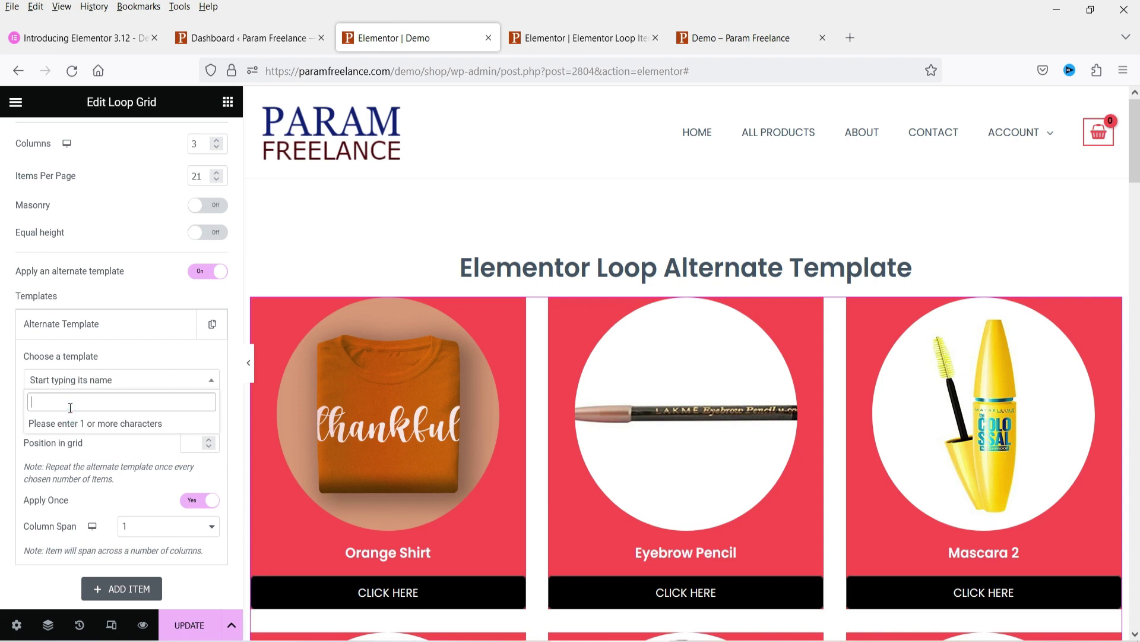
{"action": "type", "text": "#2"}
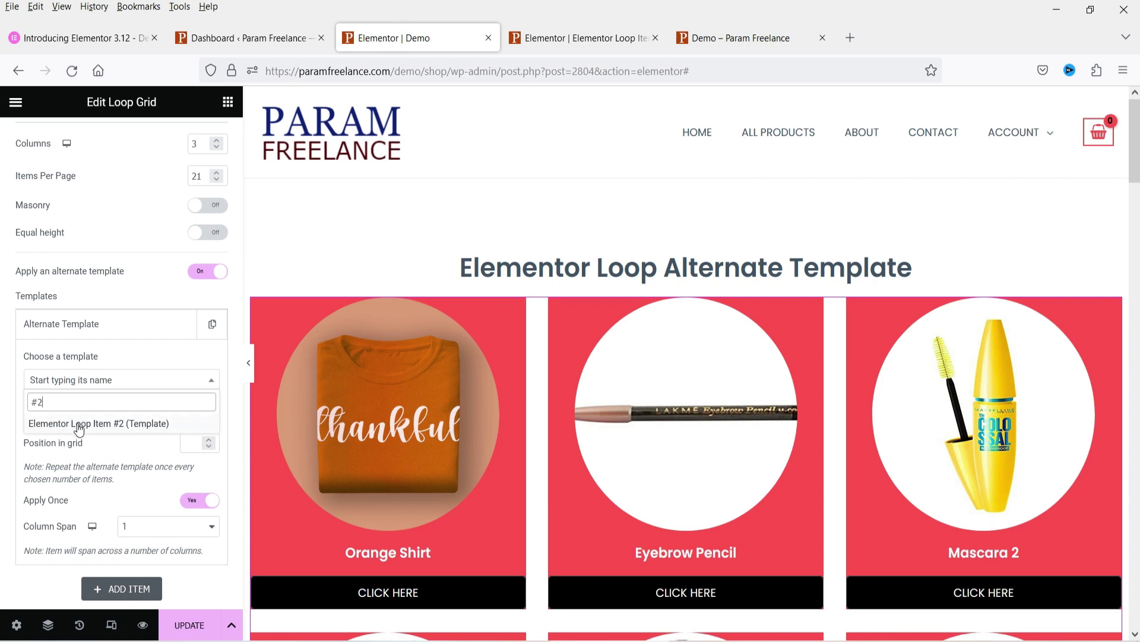
{"action": "left_click", "coordinate": [79, 424]}
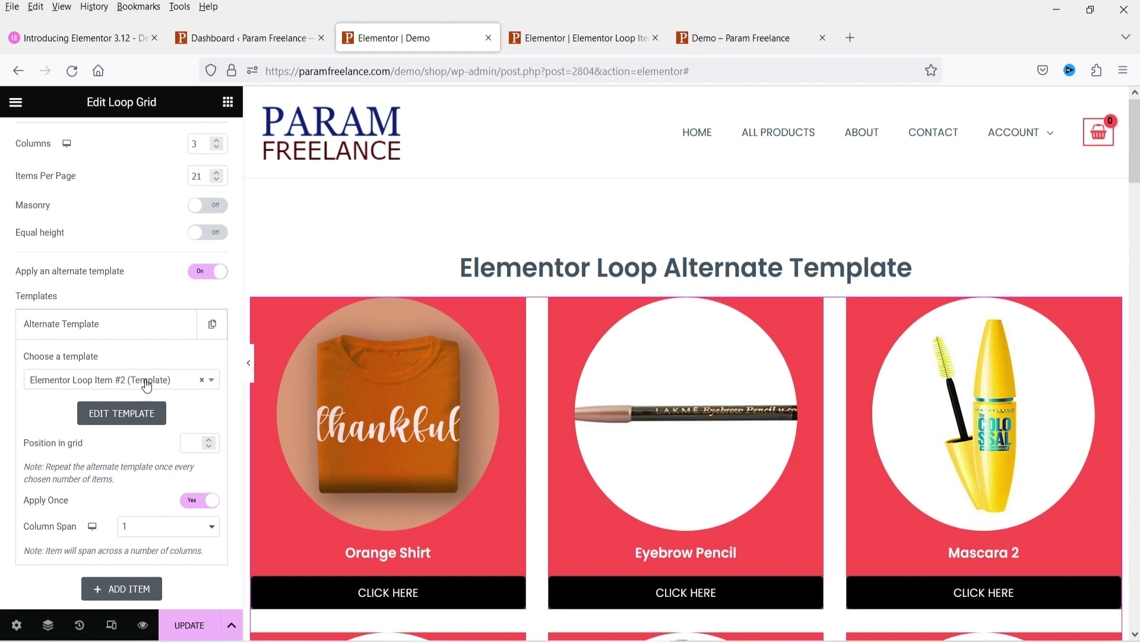
{"action": "left_click", "coordinate": [586, 39]}
{"action": "left_click", "coordinate": [440, 40]}
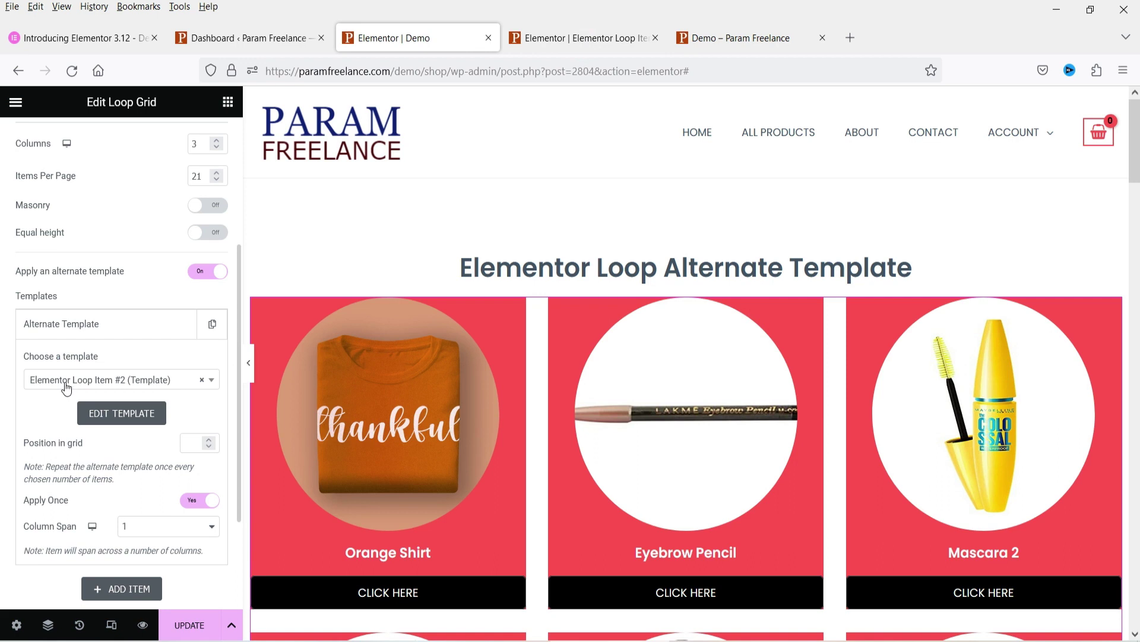
- Set the alternate template's position in the Loop Grid to 2
{"action": "scroll", "coordinate": [398, 424], "scroll_direction": "down", "scroll_amount": 3}
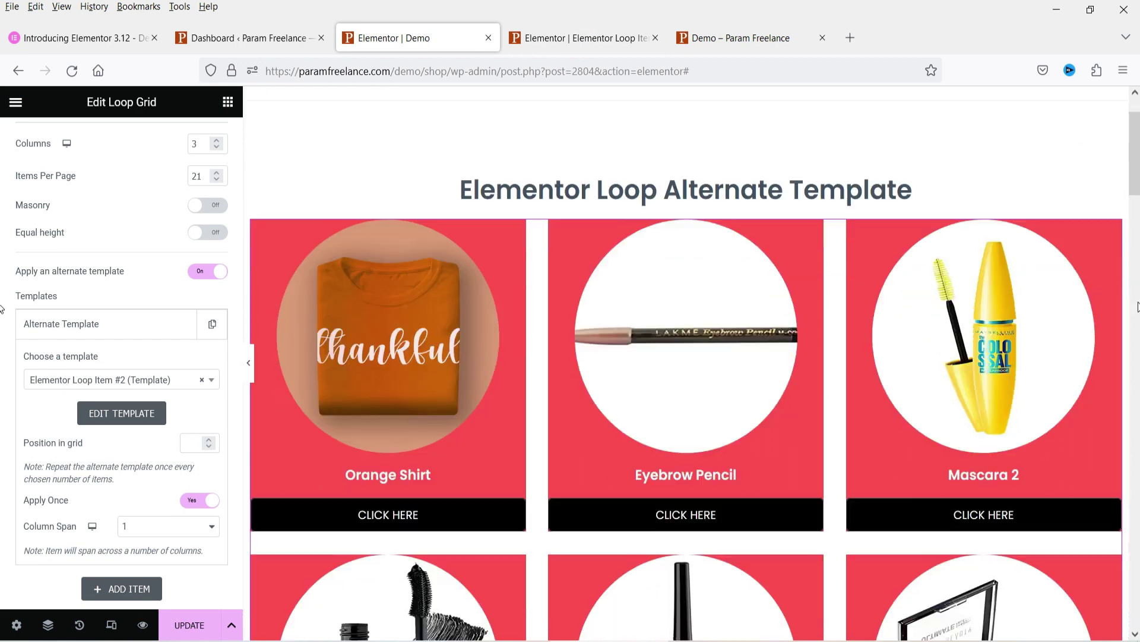
{"action": "left_click", "coordinate": [208, 440]}
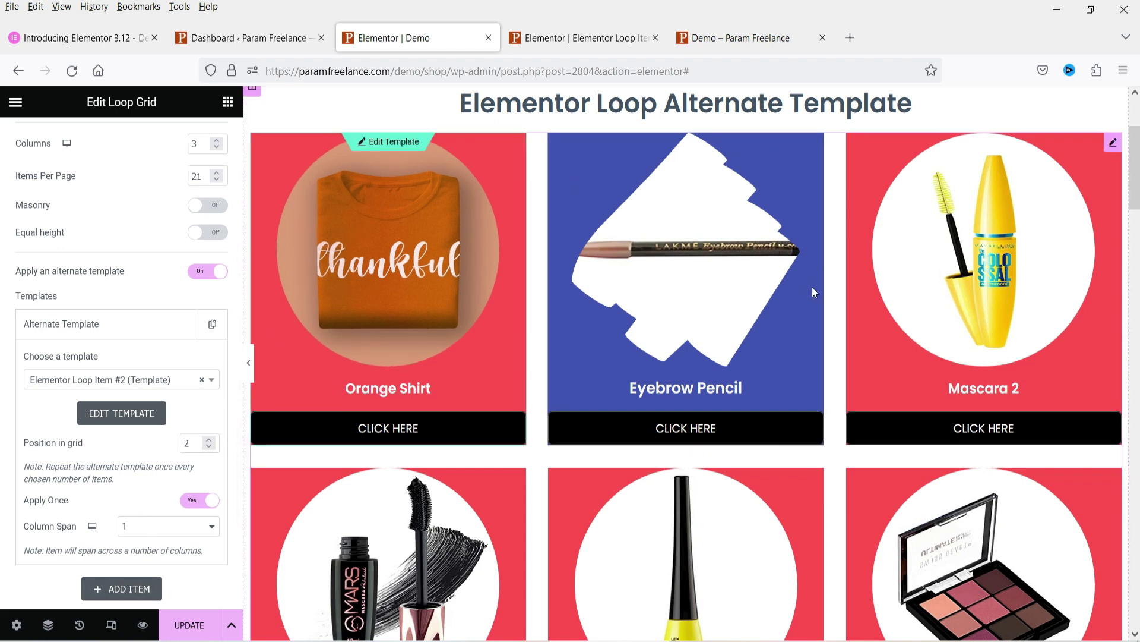
- Try a column span of 2 for the alternate template and set it back to 1
{"action": "left_click", "coordinate": [173, 525]}
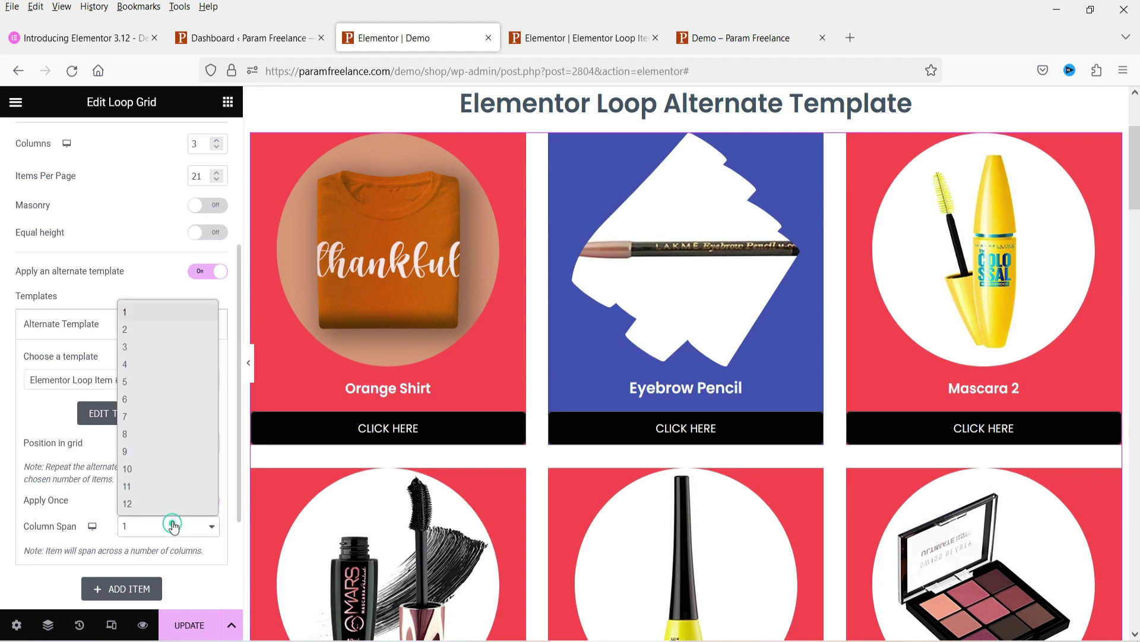
{"action": "left_click", "coordinate": [124, 329]}
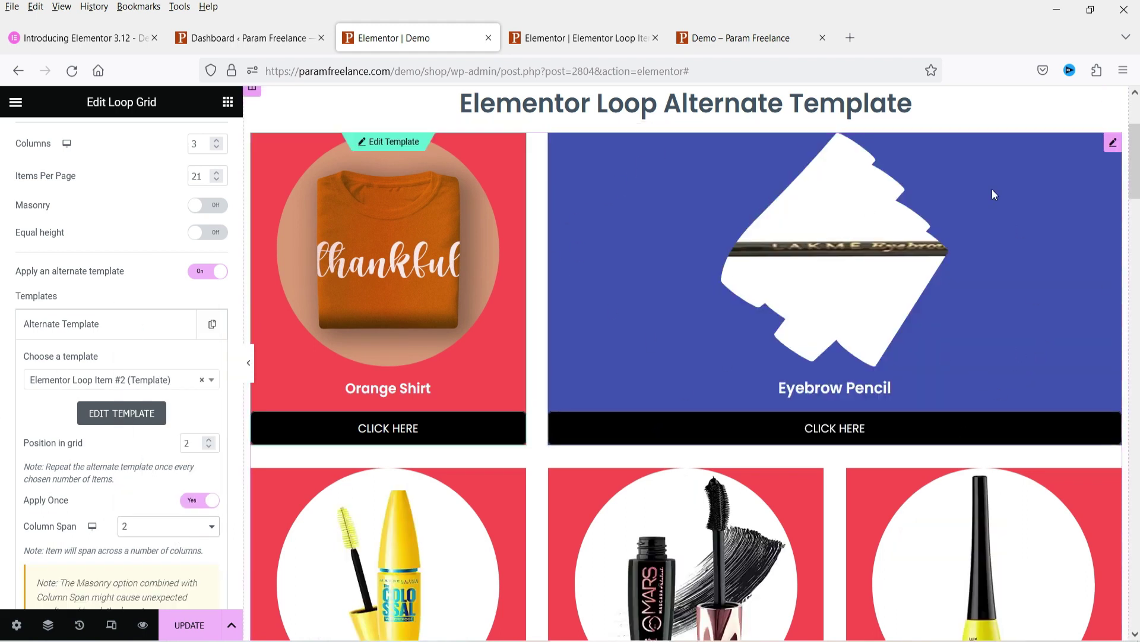
{"action": "left_click", "coordinate": [135, 528]}
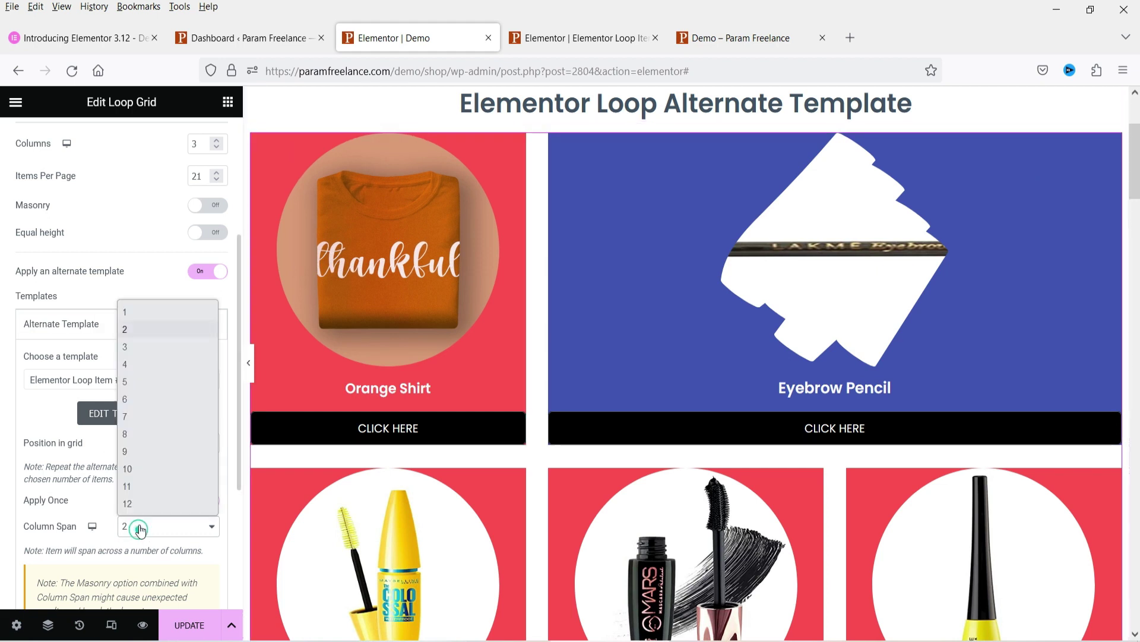
{"action": "left_click", "coordinate": [129, 311]}
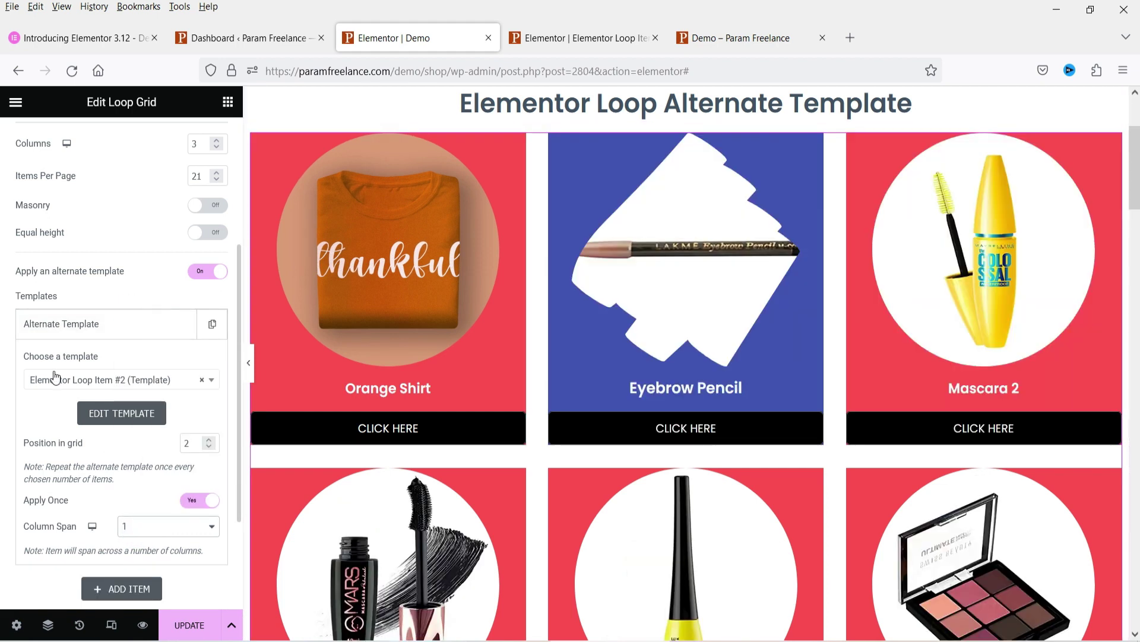
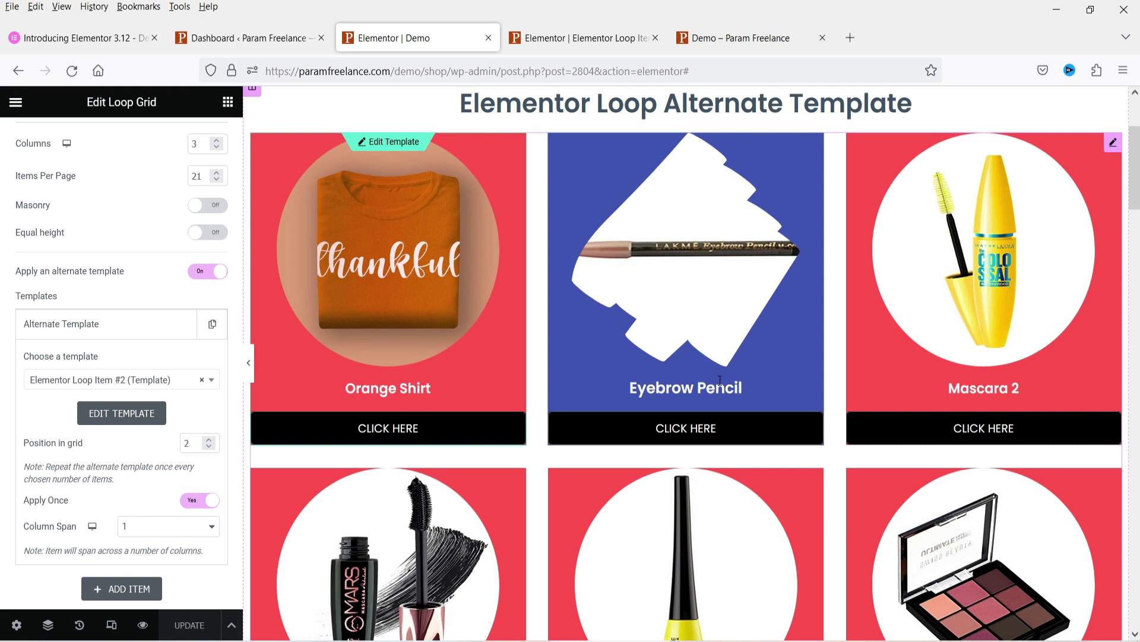
- Turn off Apply Once so the alternate template repeats through the product grid, and update the Demo page
{"action": "scroll", "coordinate": [646, 189], "scroll_direction": "down", "scroll_amount": 3}
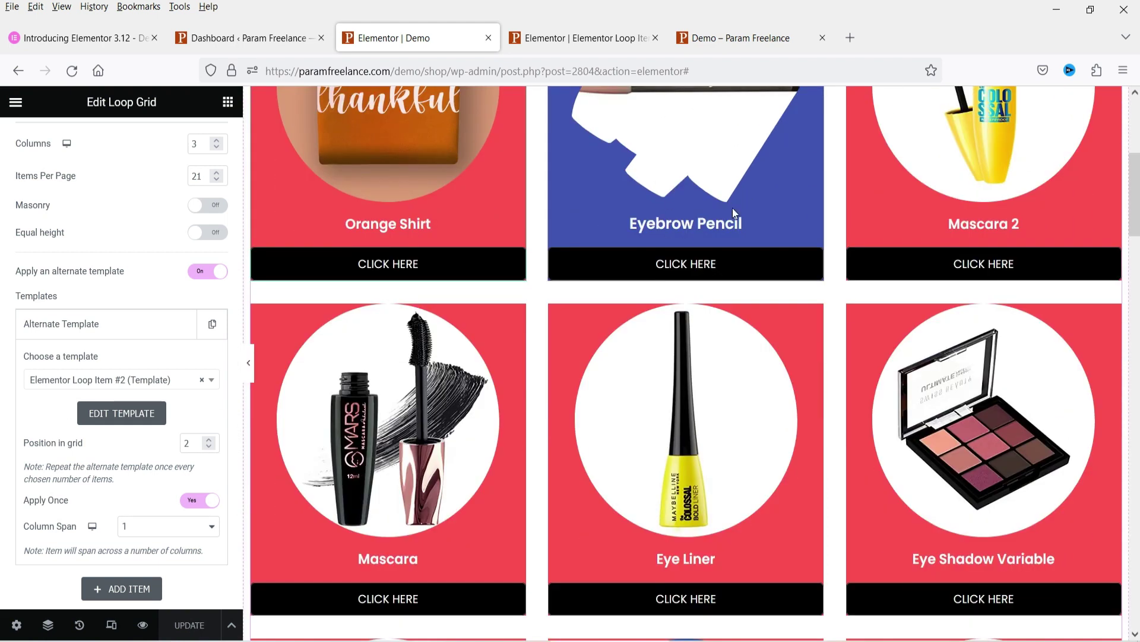
{"action": "scroll", "coordinate": [825, 280], "scroll_direction": "down", "scroll_amount": 6}
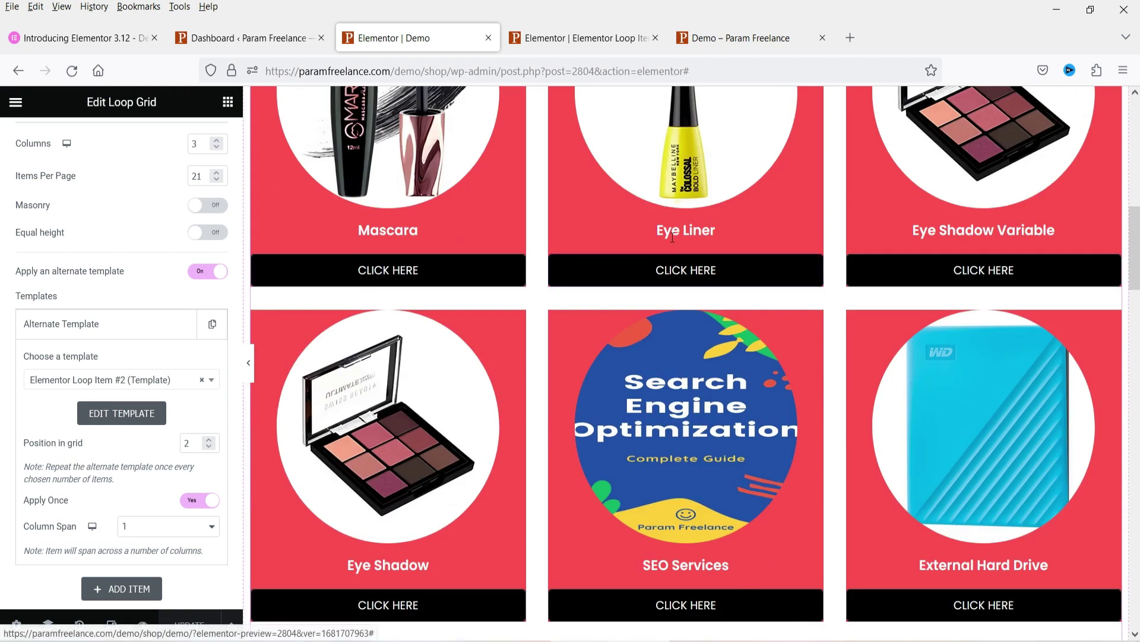
{"action": "scroll", "coordinate": [824, 280], "scroll_direction": "up", "scroll_amount": 10}
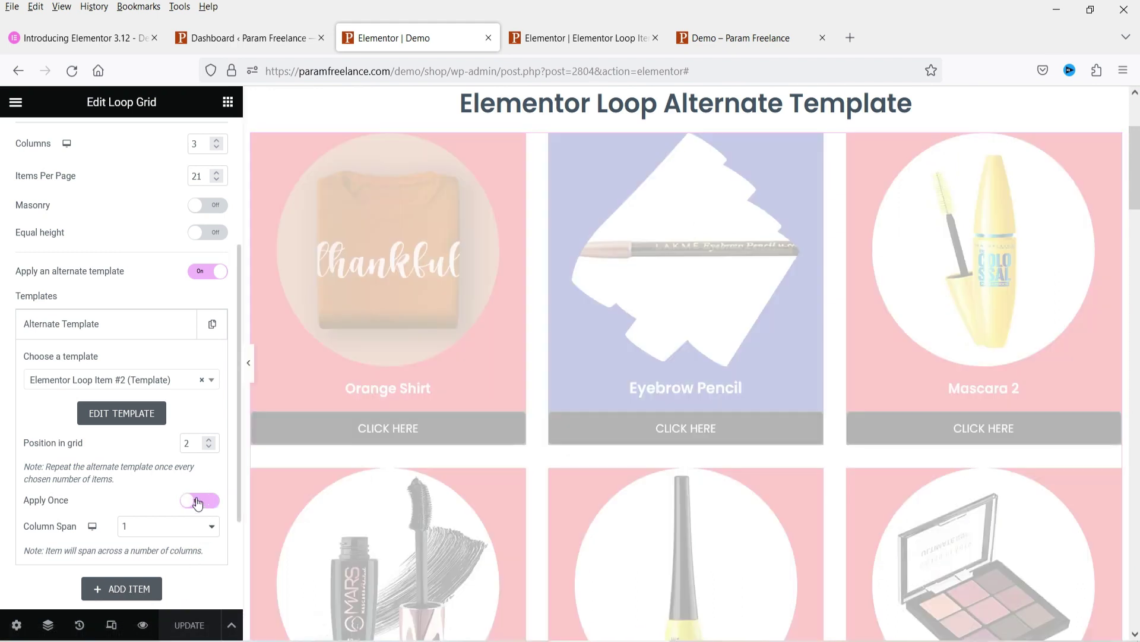
{"action": "left_click", "coordinate": [198, 502]}
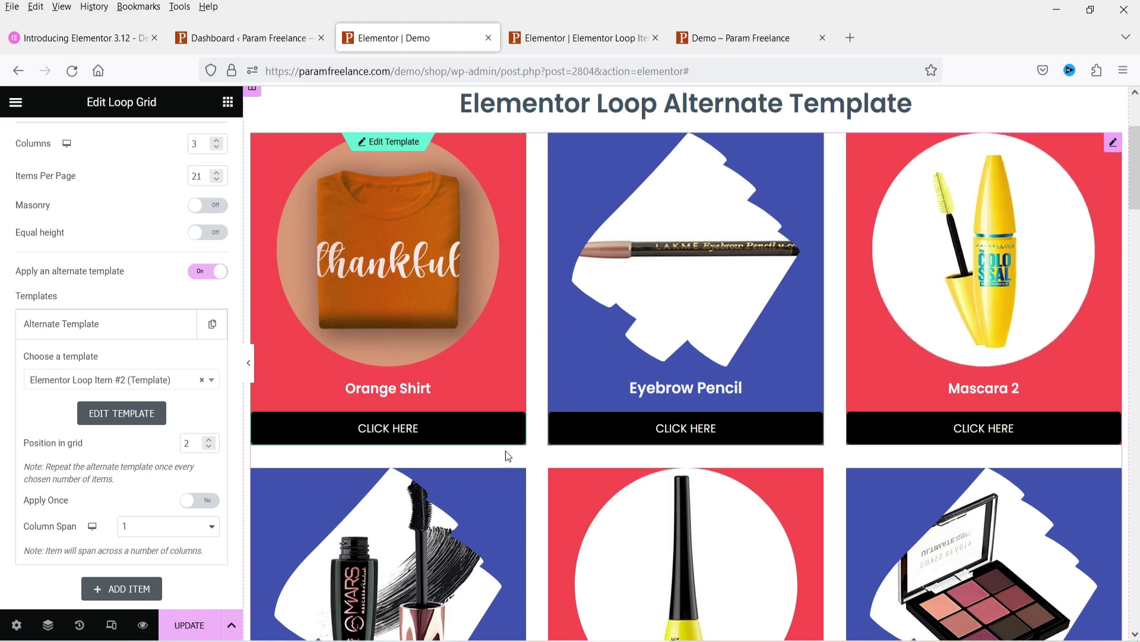
{"action": "scroll", "coordinate": [415, 524], "scroll_direction": "down", "scroll_amount": 3}
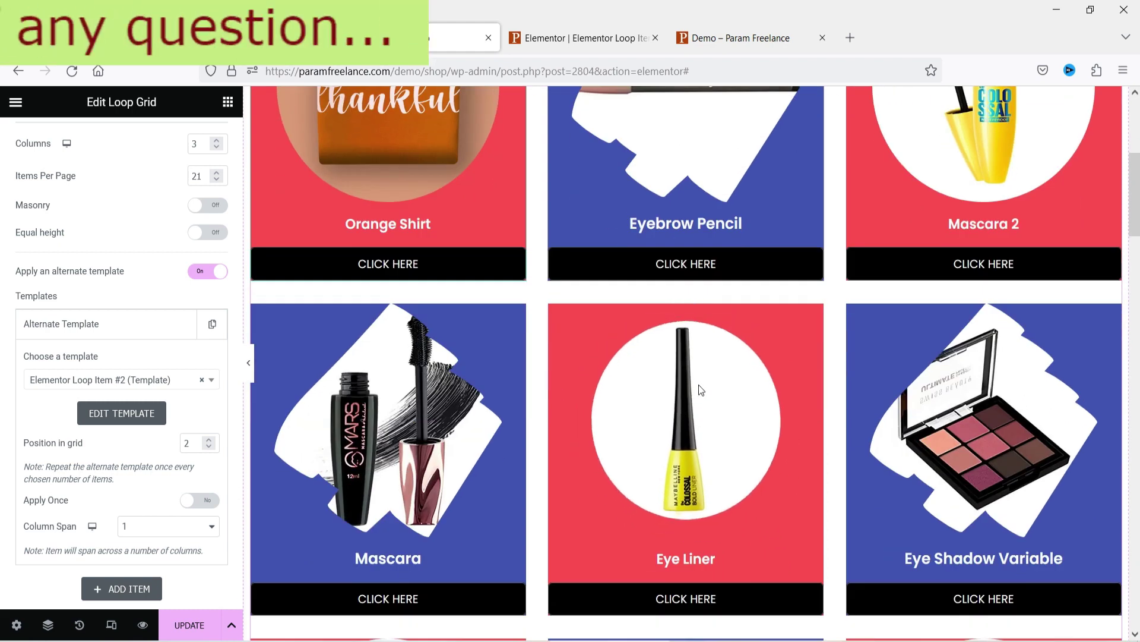
{"action": "scroll", "coordinate": [983, 404], "scroll_direction": "down", "scroll_amount": 3}
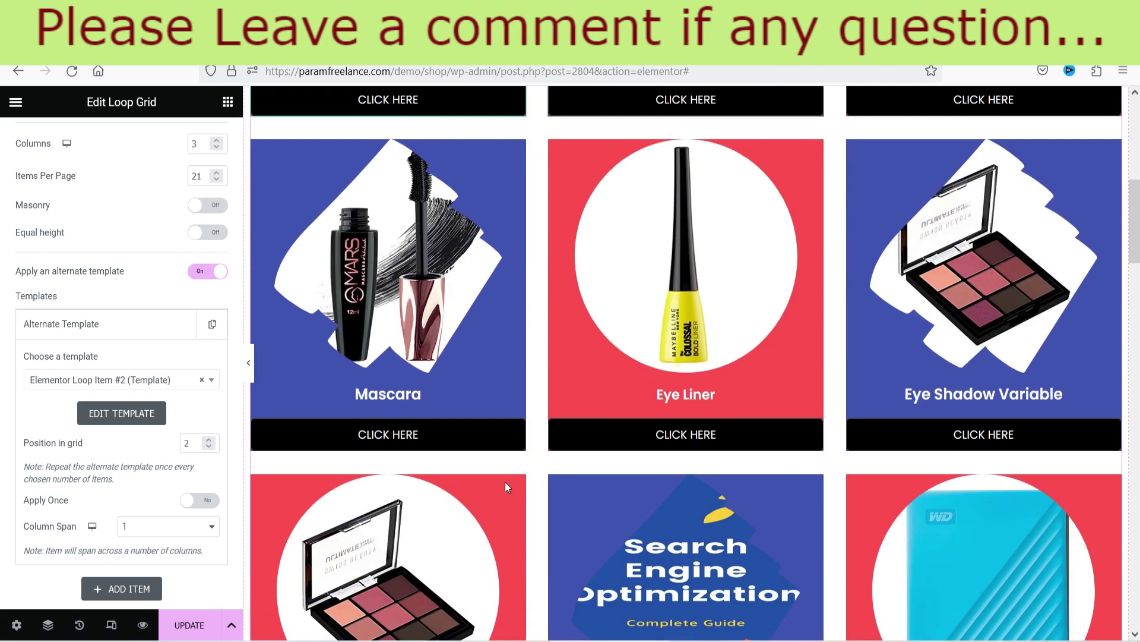
{"action": "scroll", "coordinate": [506, 487], "scroll_direction": "down", "scroll_amount": 2}
{"action": "scroll", "coordinate": [665, 281], "scroll_direction": "down", "scroll_amount": 4}
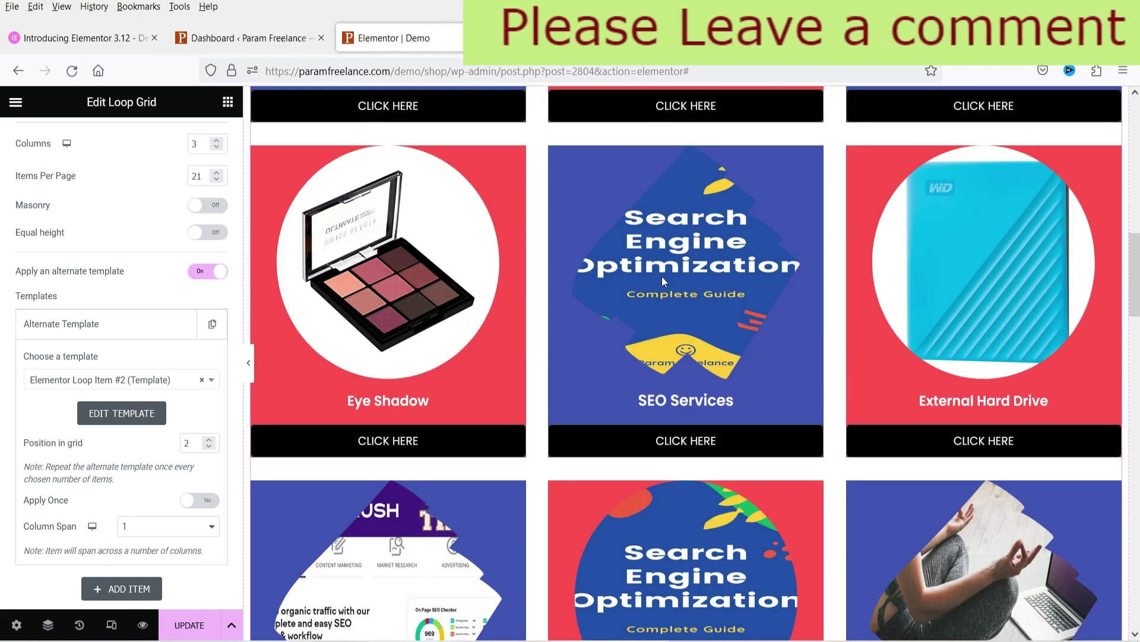
{"action": "scroll", "coordinate": [659, 309], "scroll_direction": "up", "scroll_amount": 10}
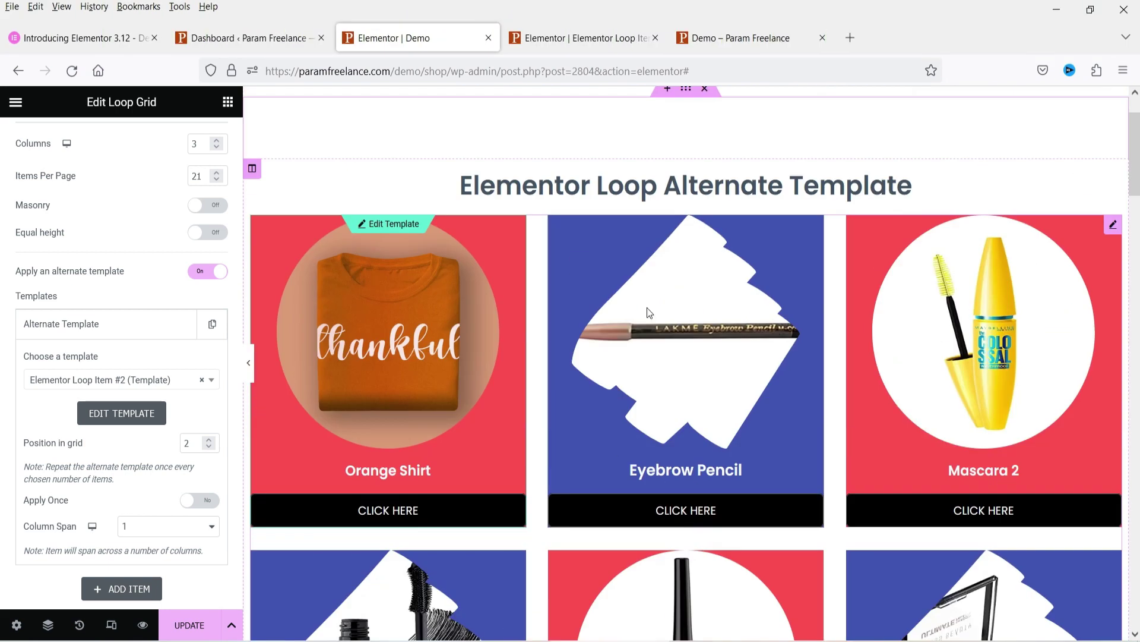
{"action": "left_click", "coordinate": [178, 635]}
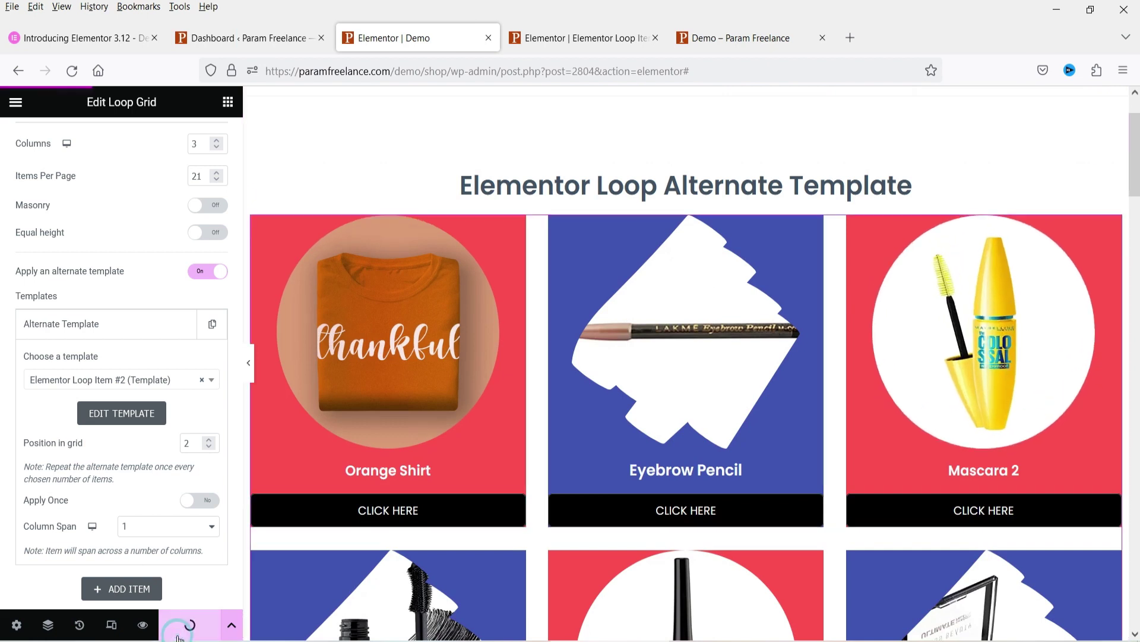
- Reload the live Demo page and examine how the two templates alternate across the product grid
{"action": "left_click", "coordinate": [737, 33]}
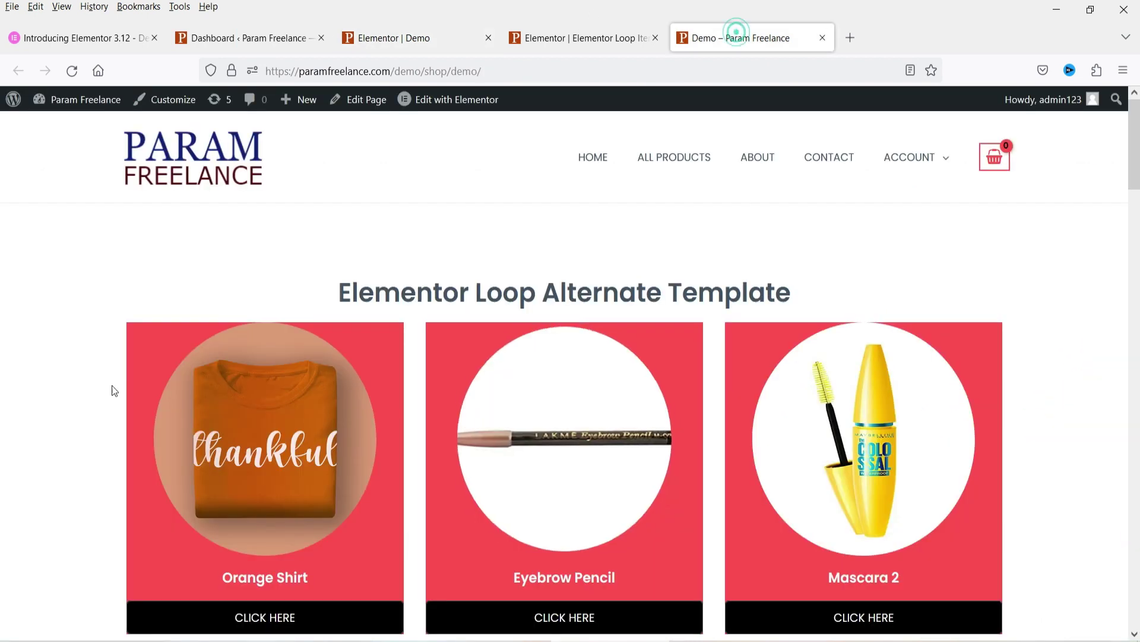
{"action": "left_click", "coordinate": [81, 79]}
{"action": "scroll", "coordinate": [2, 305], "scroll_direction": "down", "scroll_amount": 4}
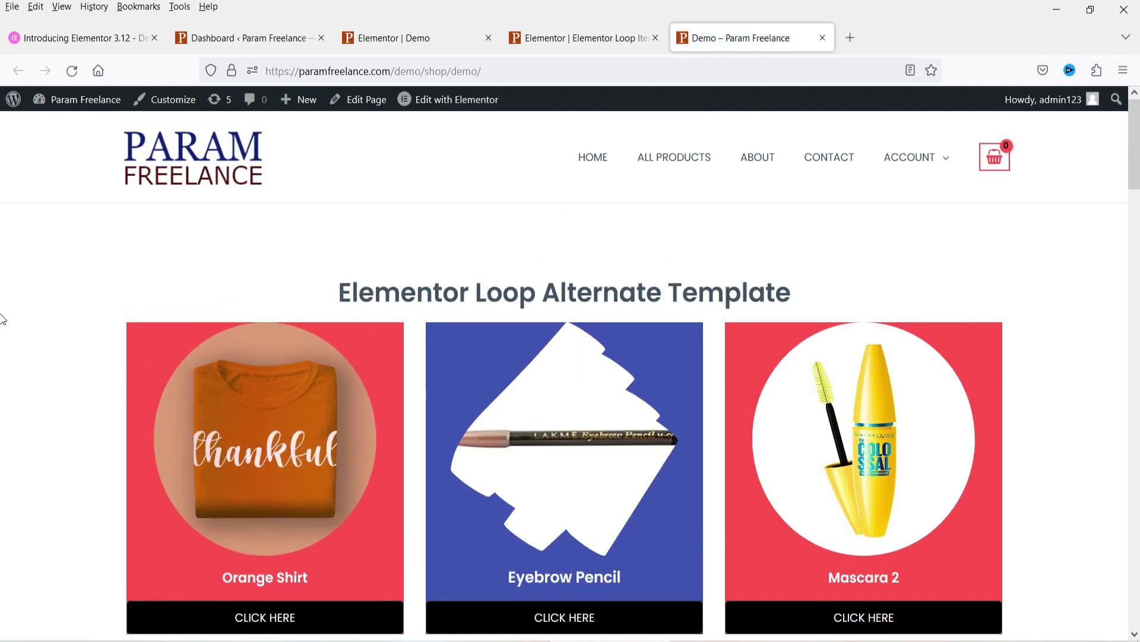
{"action": "scroll", "coordinate": [1, 356], "scroll_direction": "down", "scroll_amount": 7}
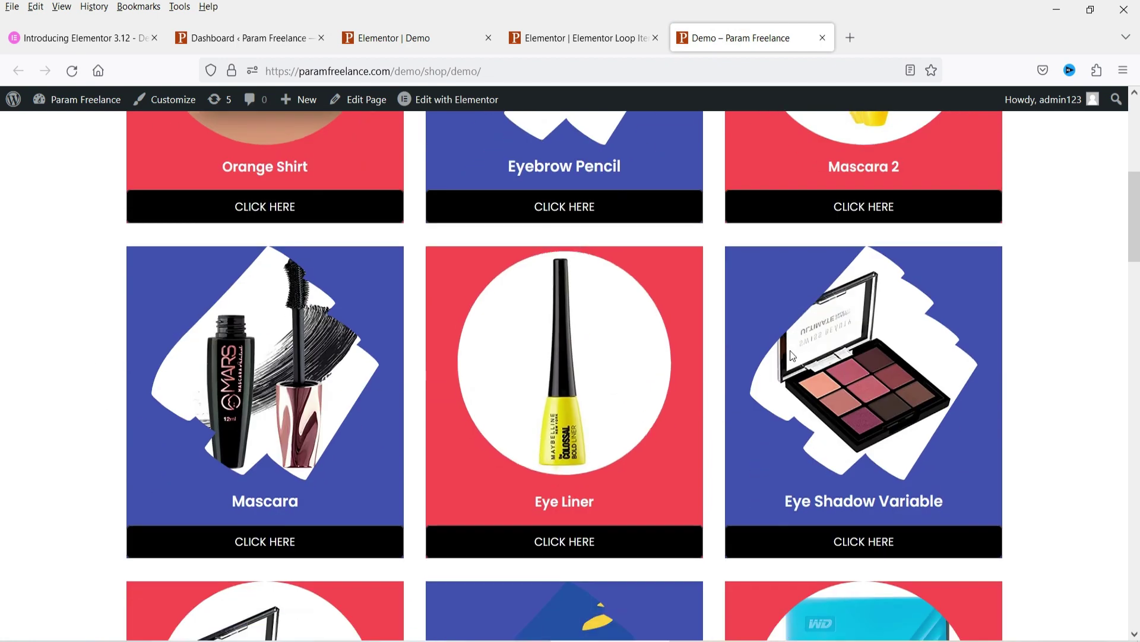
- Give the featured image in the blue loop item template a Rotate hover animation and update the template
{"action": "left_click", "coordinate": [562, 40]}
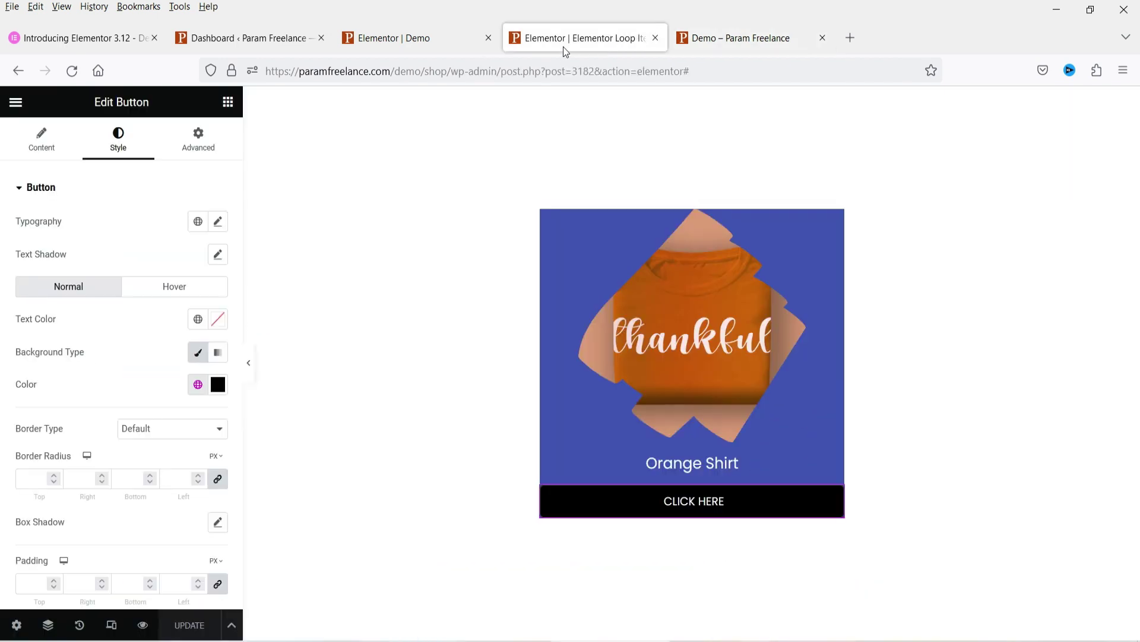
{"action": "left_click", "coordinate": [705, 328]}
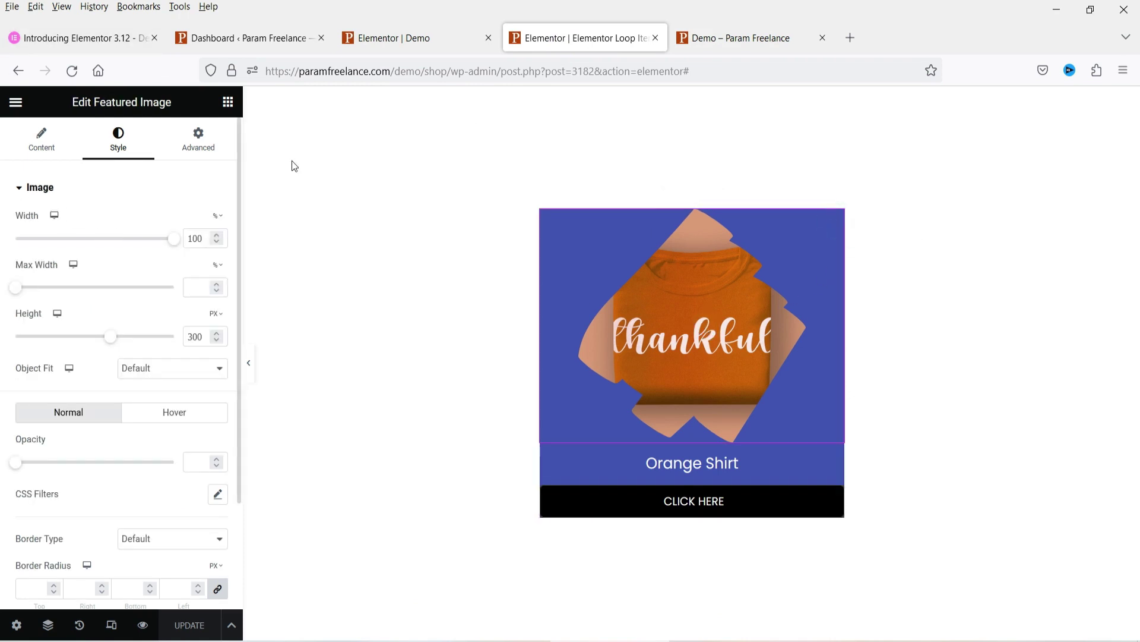
{"action": "left_click", "coordinate": [150, 413]}
{"action": "scroll", "coordinate": [69, 347], "scroll_direction": "down", "scroll_amount": 4}
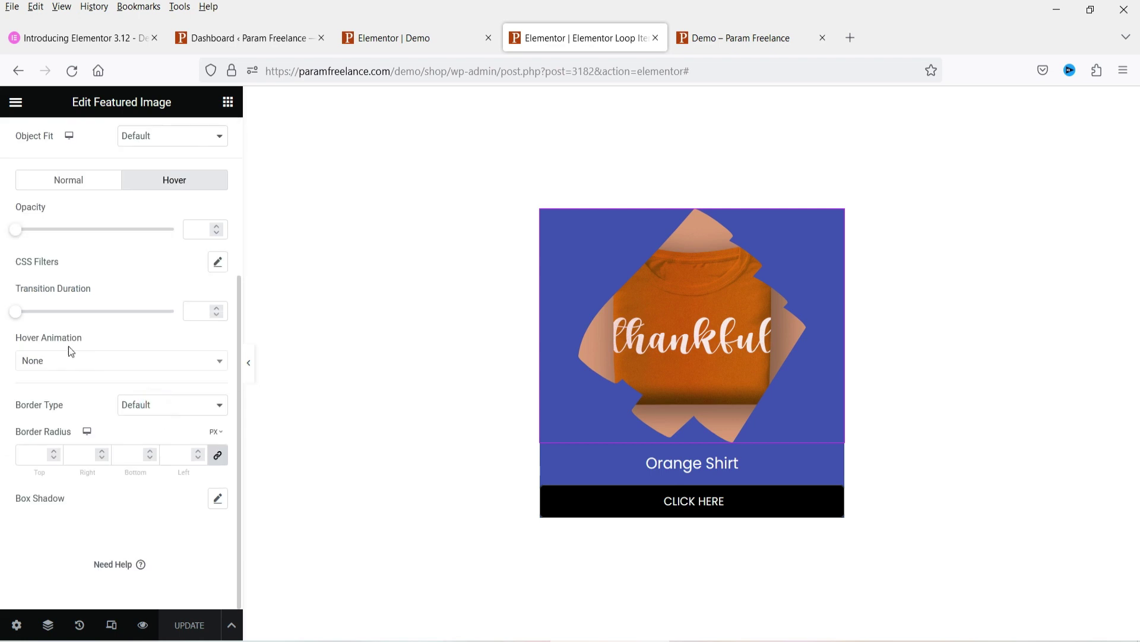
{"action": "left_click", "coordinate": [69, 361]}
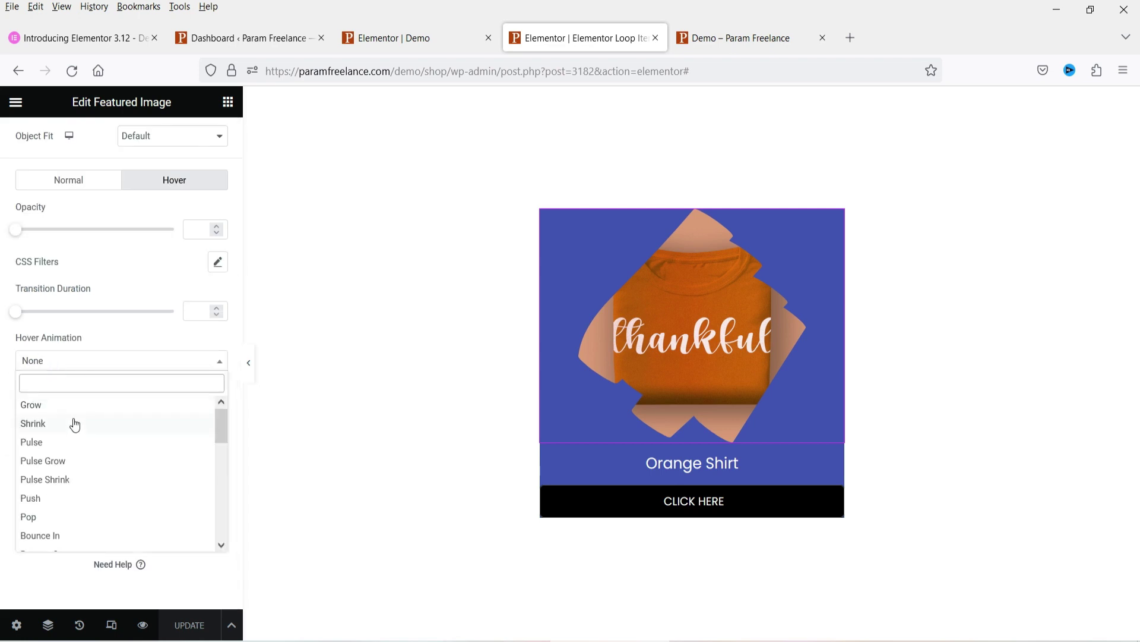
{"action": "scroll", "coordinate": [106, 518], "scroll_direction": "down", "scroll_amount": 2}
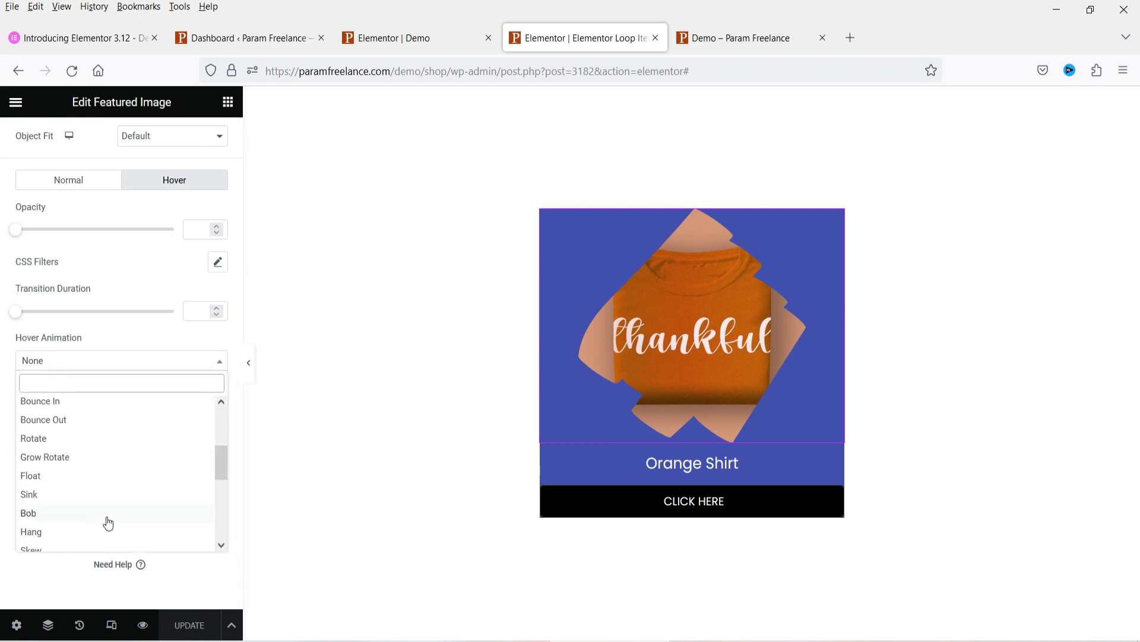
{"action": "left_click", "coordinate": [91, 441]}
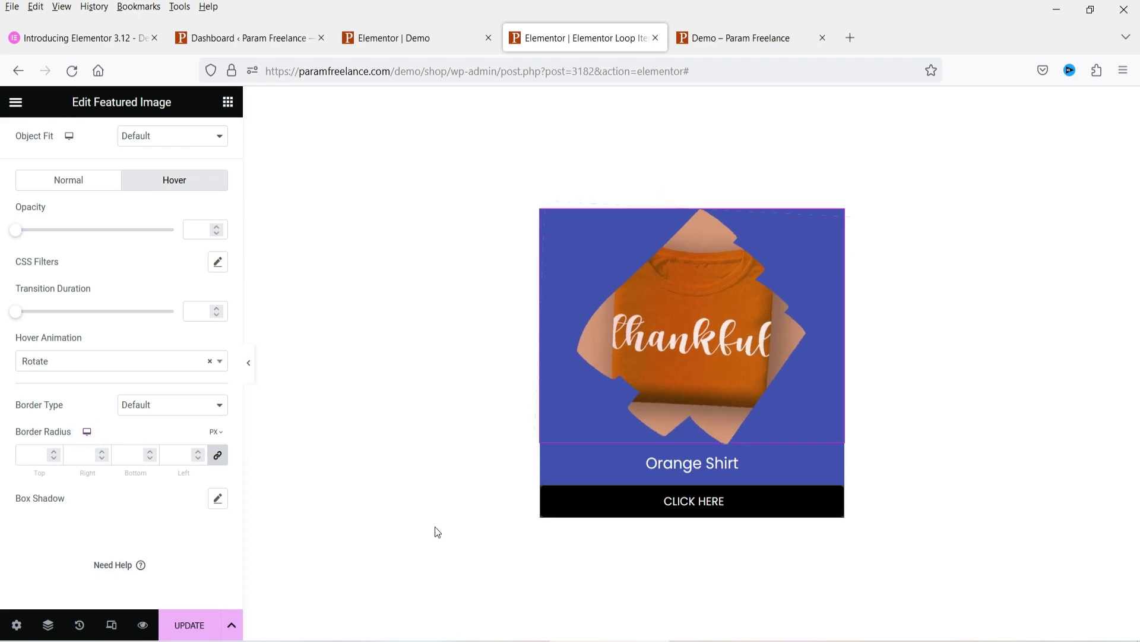
{"action": "left_click", "coordinate": [190, 624]}
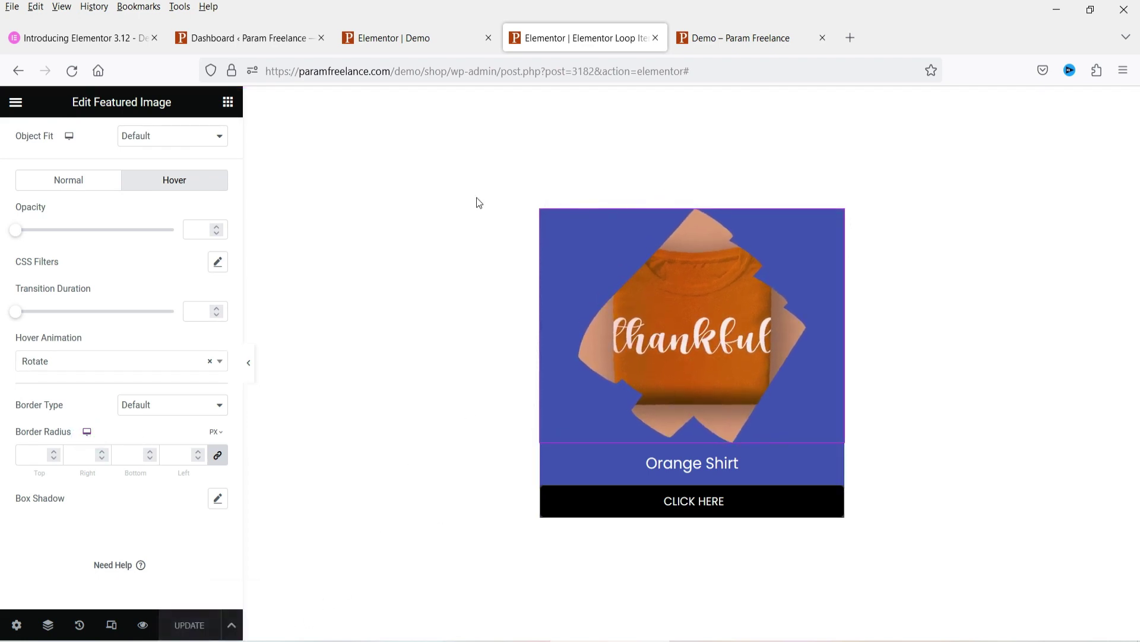
- Reload the live Demo page and check the image hover animation on the blue product items
{"action": "left_click", "coordinate": [722, 39]}
{"action": "left_click", "coordinate": [72, 71]}
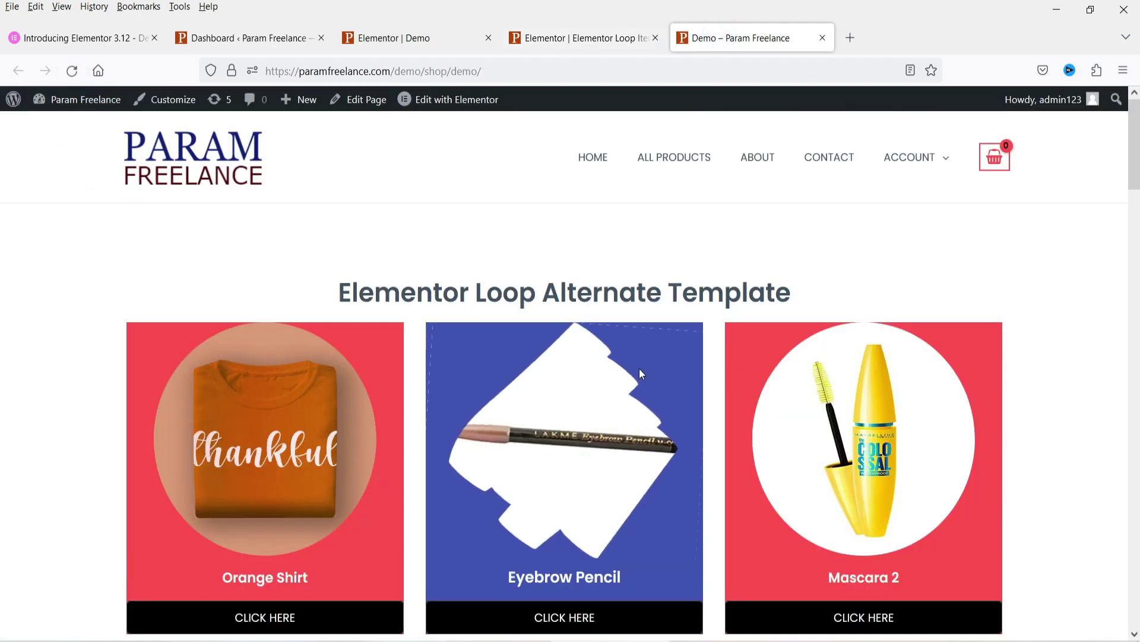
{"action": "scroll", "coordinate": [249, 333], "scroll_direction": "down", "scroll_amount": 3}
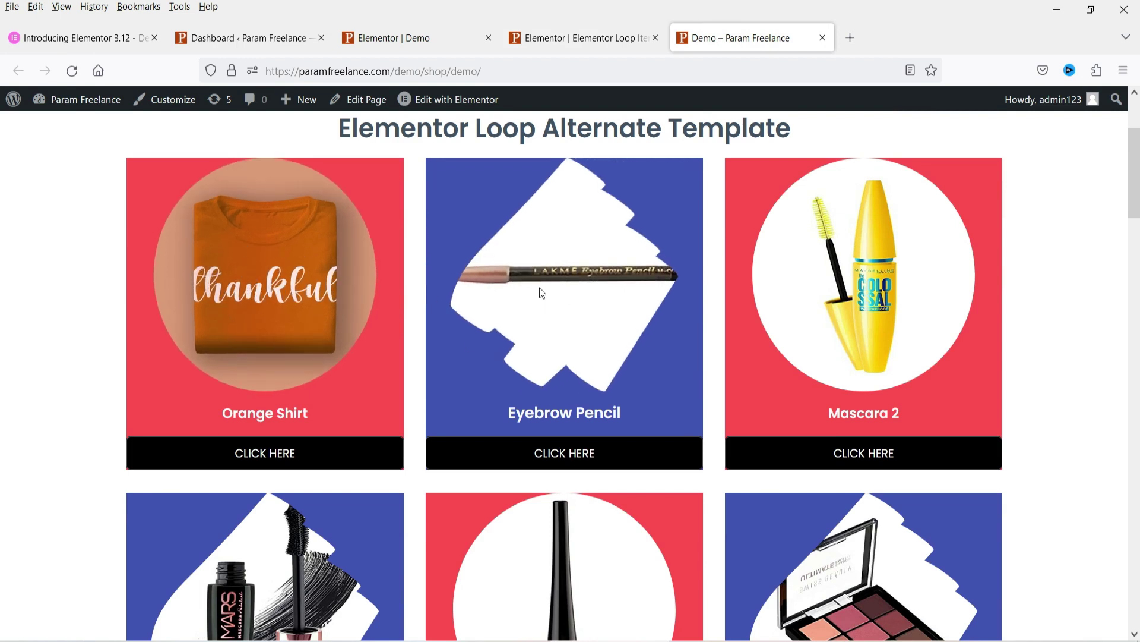
{"action": "scroll", "coordinate": [757, 265], "scroll_direction": "down", "scroll_amount": 6}
{"action": "scroll", "coordinate": [1107, 286], "scroll_direction": "up", "scroll_amount": 1}
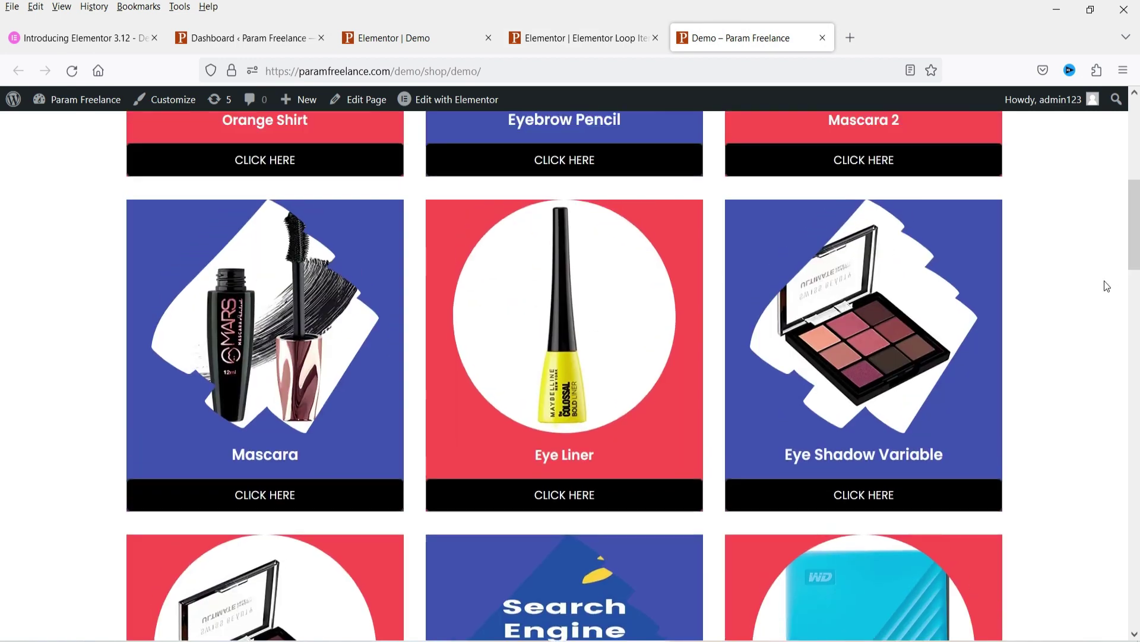
{"action": "scroll", "coordinate": [1107, 286], "scroll_direction": "up", "scroll_amount": 8}
- Return to the Demo page editor, add a second alternate template item and create a new template for it, saving the page changes
{"action": "left_click", "coordinate": [409, 39]}
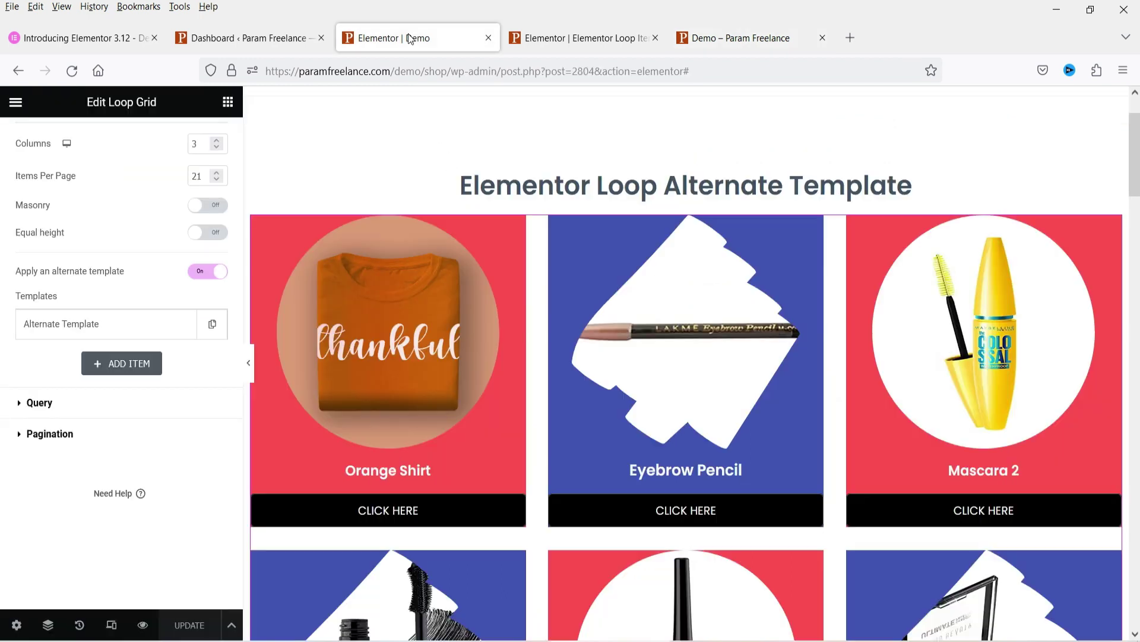
{"action": "left_click", "coordinate": [87, 325]}
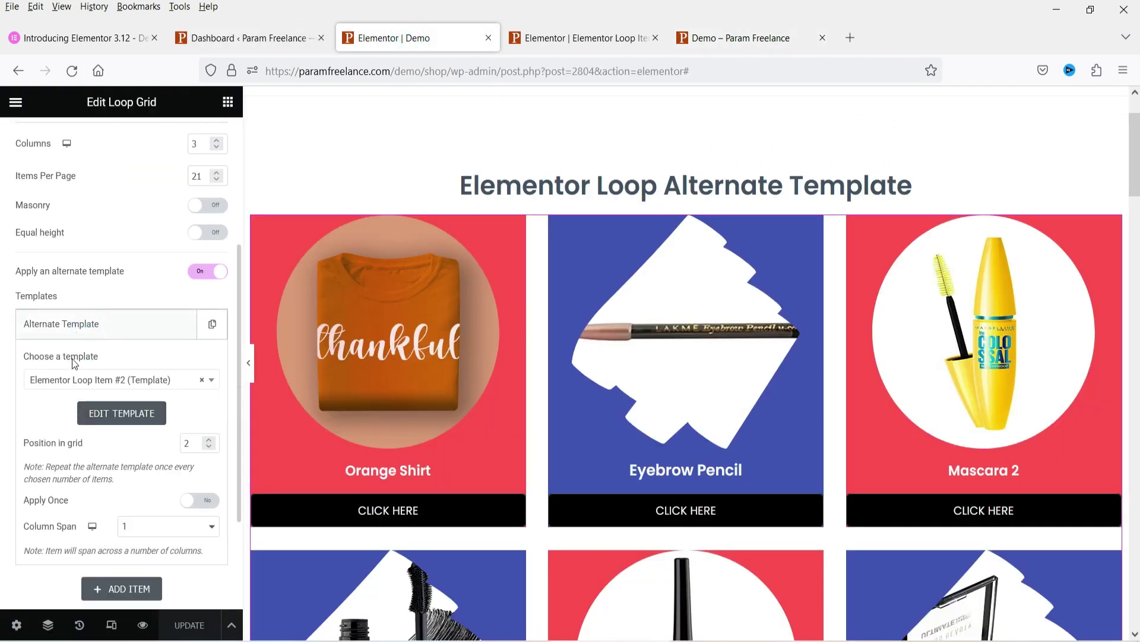
{"action": "left_click", "coordinate": [94, 326]}
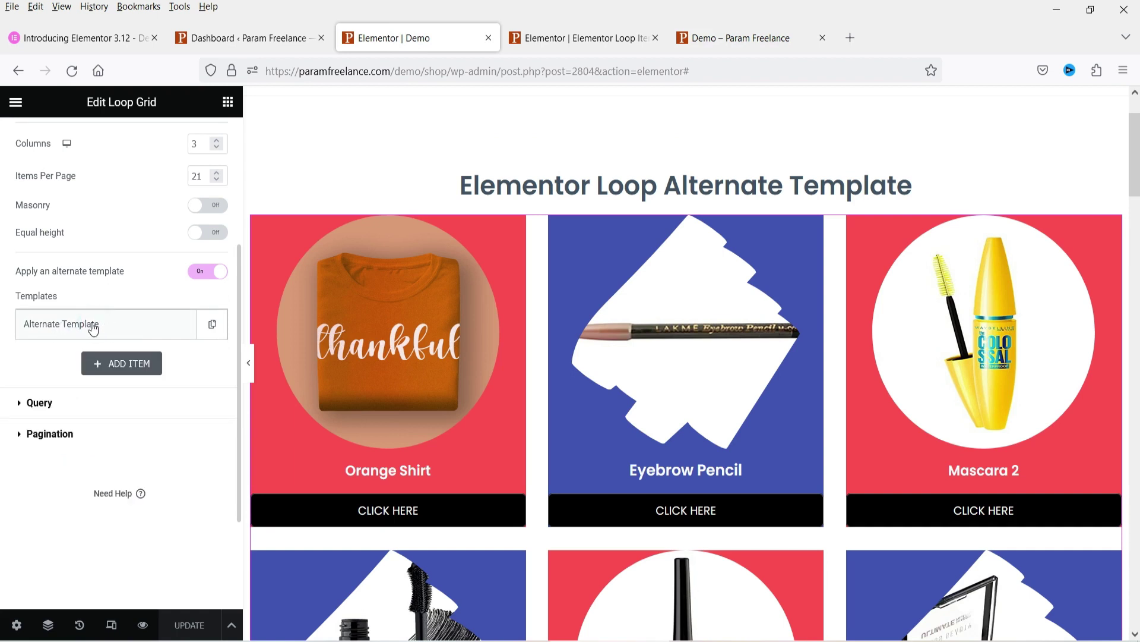
{"action": "left_click", "coordinate": [115, 363]}
{"action": "scroll", "coordinate": [89, 332], "scroll_direction": "down", "scroll_amount": 3}
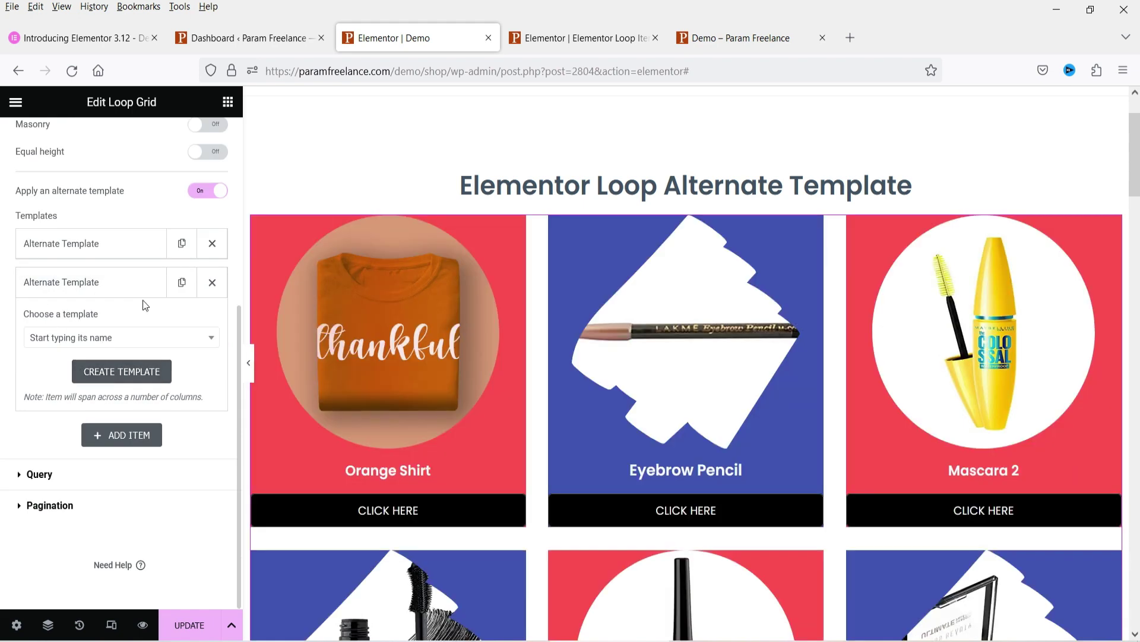
{"action": "left_click", "coordinate": [122, 374]}
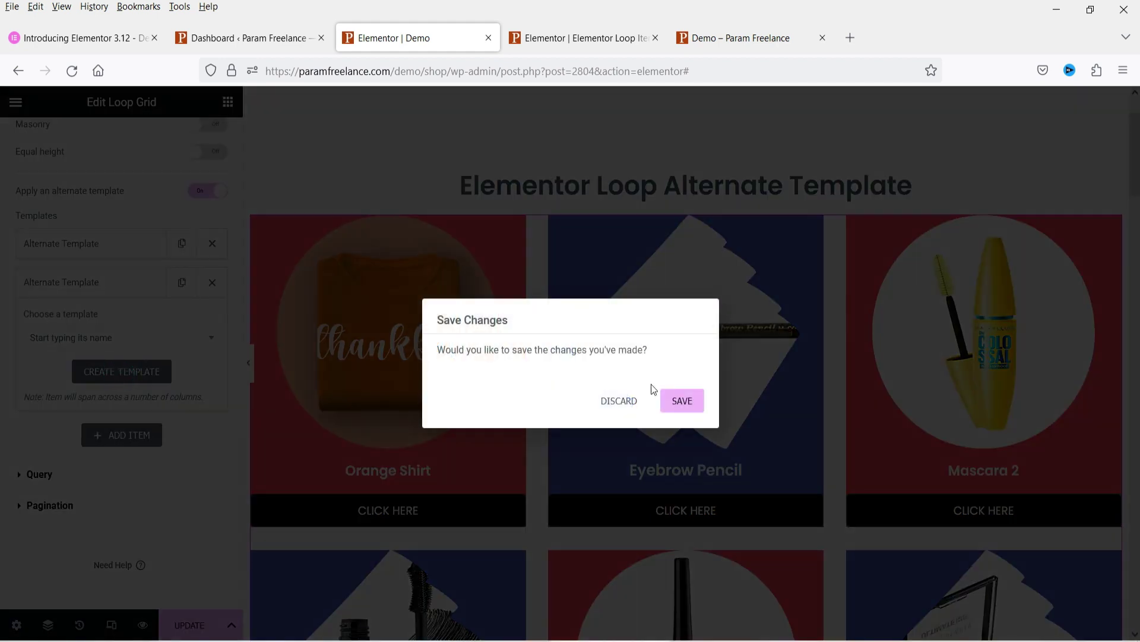
{"action": "left_click", "coordinate": [683, 400]}
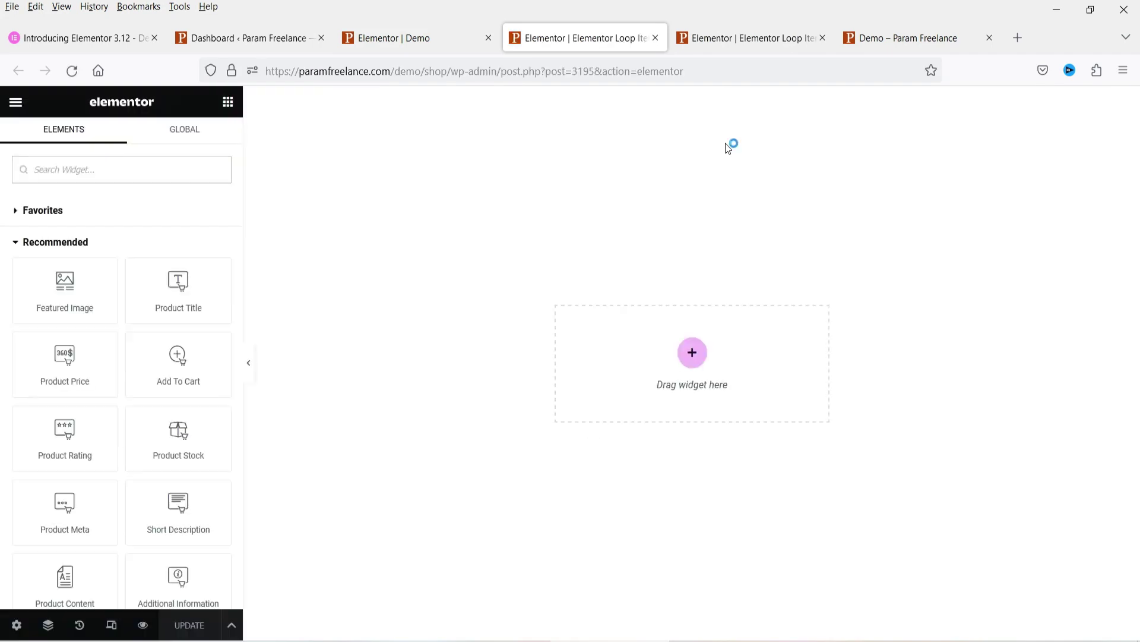
- Add a single-column section to the empty loop item template and place a Featured Image widget in it
{"action": "left_click", "coordinate": [700, 363]}
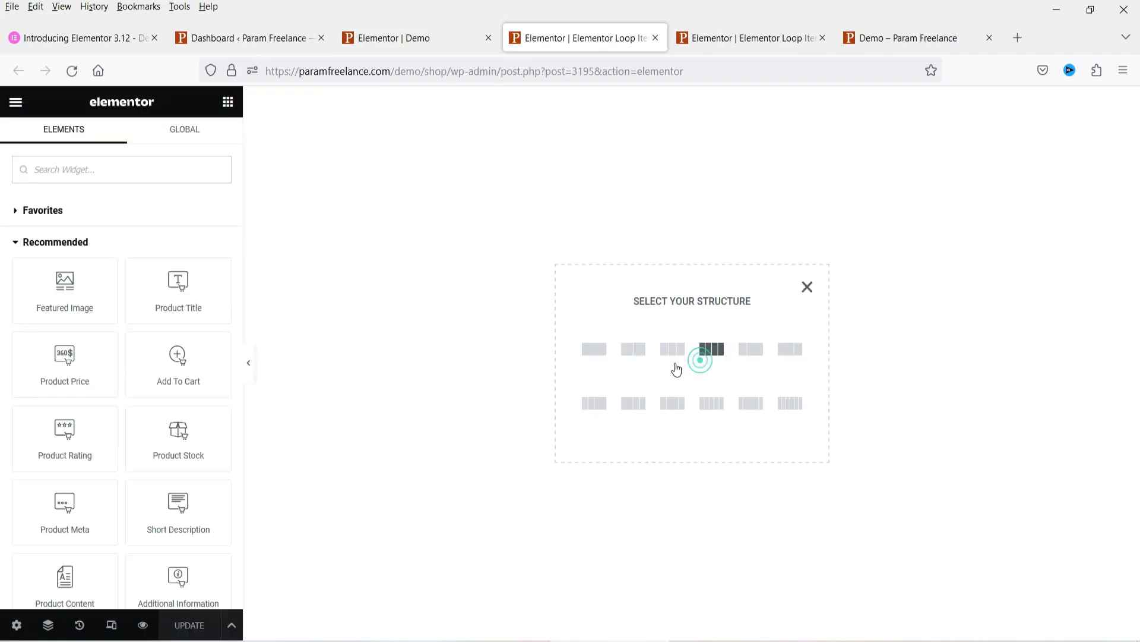
{"action": "left_click", "coordinate": [593, 348]}
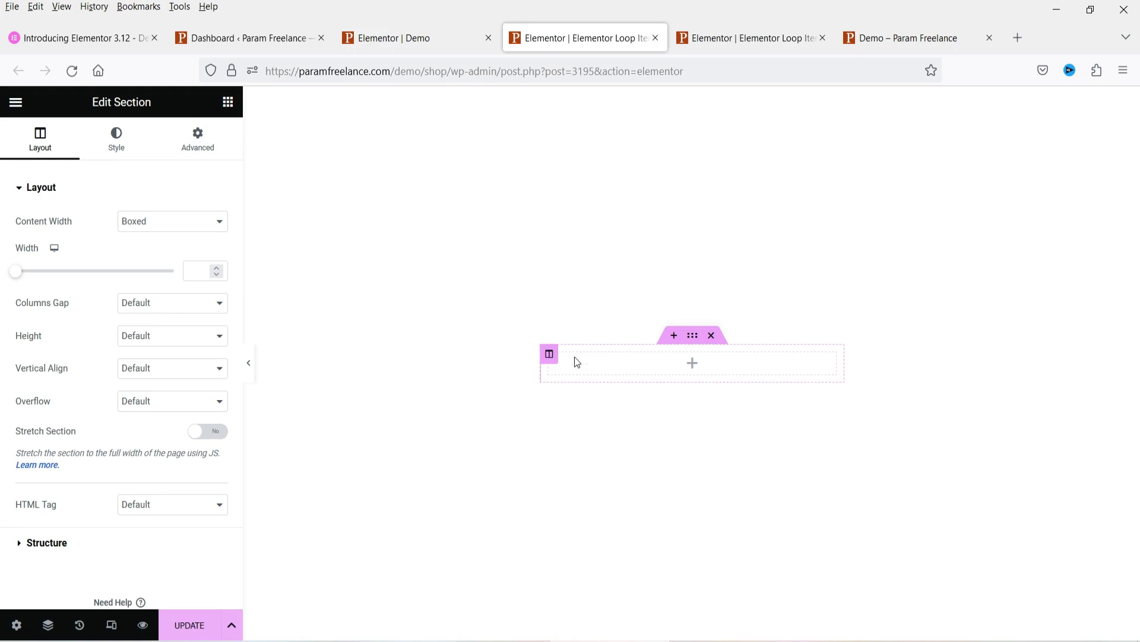
{"action": "left_click", "coordinate": [230, 109]}
{"action": "left_click_drag", "start_coordinate": [57, 284], "coordinate": [643, 361]}
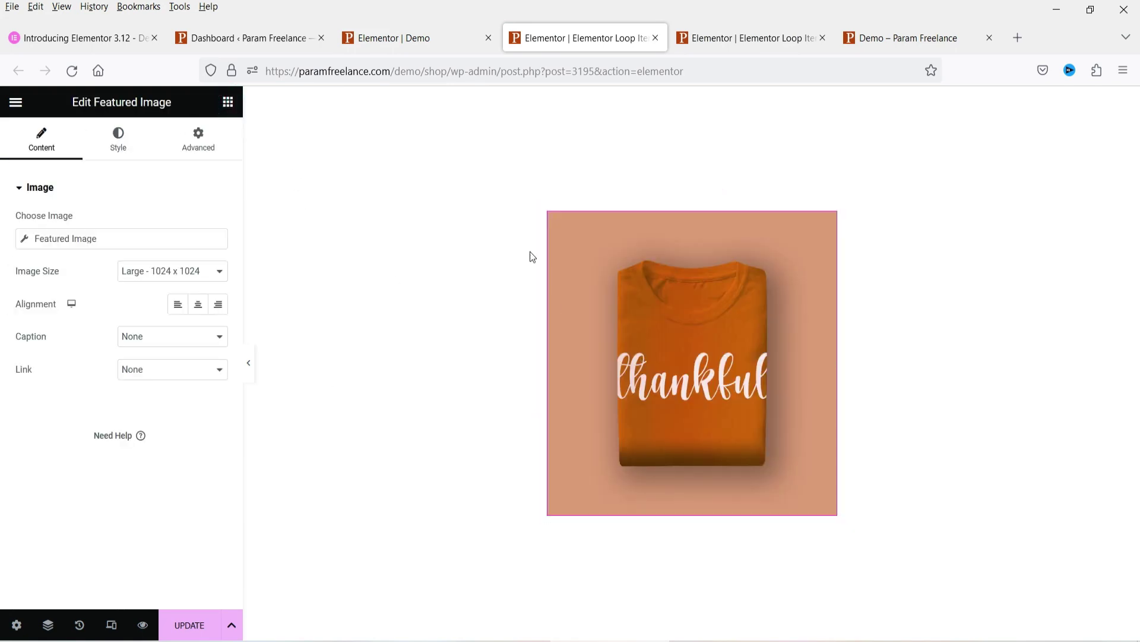
- Give the column around the featured image a dark green #21702C background colour
{"action": "left_click", "coordinate": [549, 215]}
{"action": "left_click", "coordinate": [116, 139]}
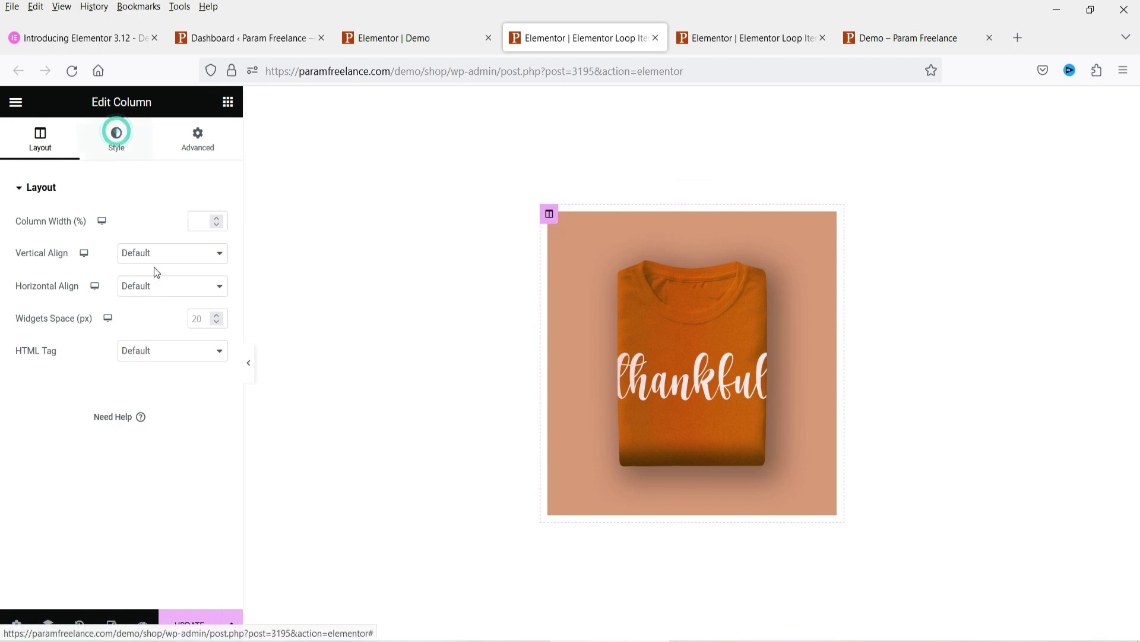
{"action": "left_click", "coordinate": [180, 256]}
{"action": "scroll", "coordinate": [126, 424], "scroll_direction": "down", "scroll_amount": 2}
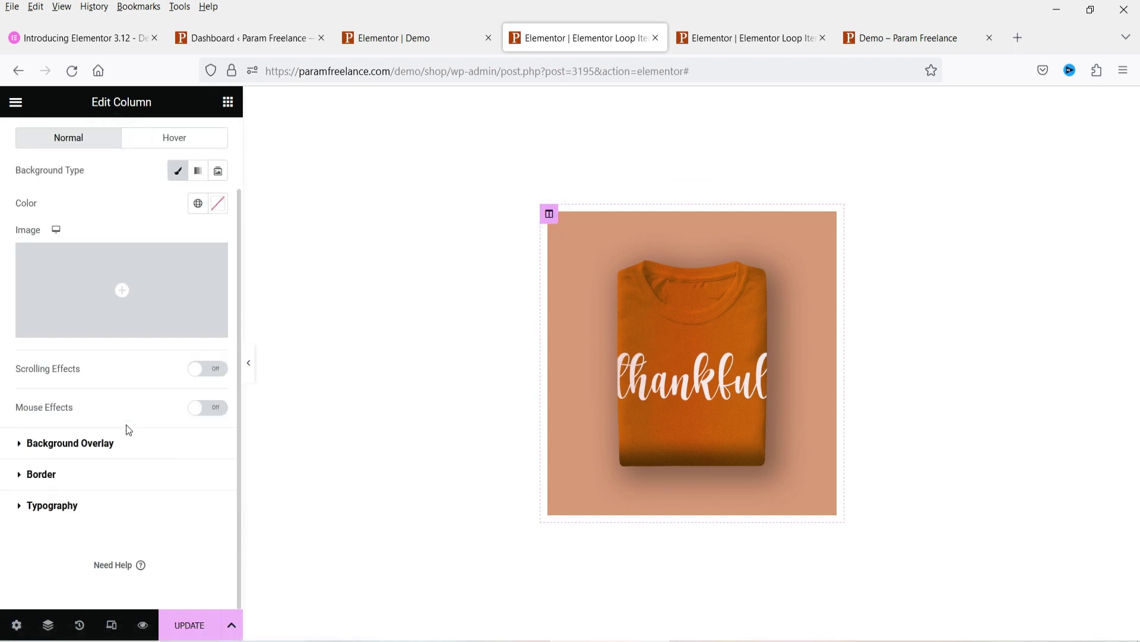
{"action": "left_click", "coordinate": [197, 203]}
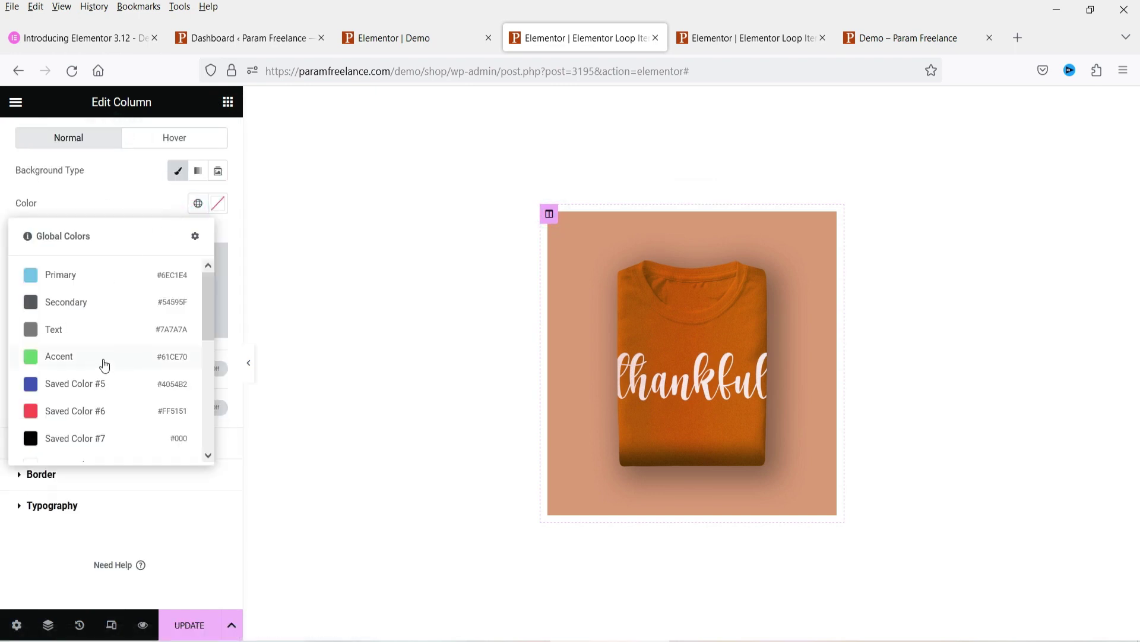
{"action": "left_click", "coordinate": [63, 354]}
{"action": "left_click", "coordinate": [224, 205]}
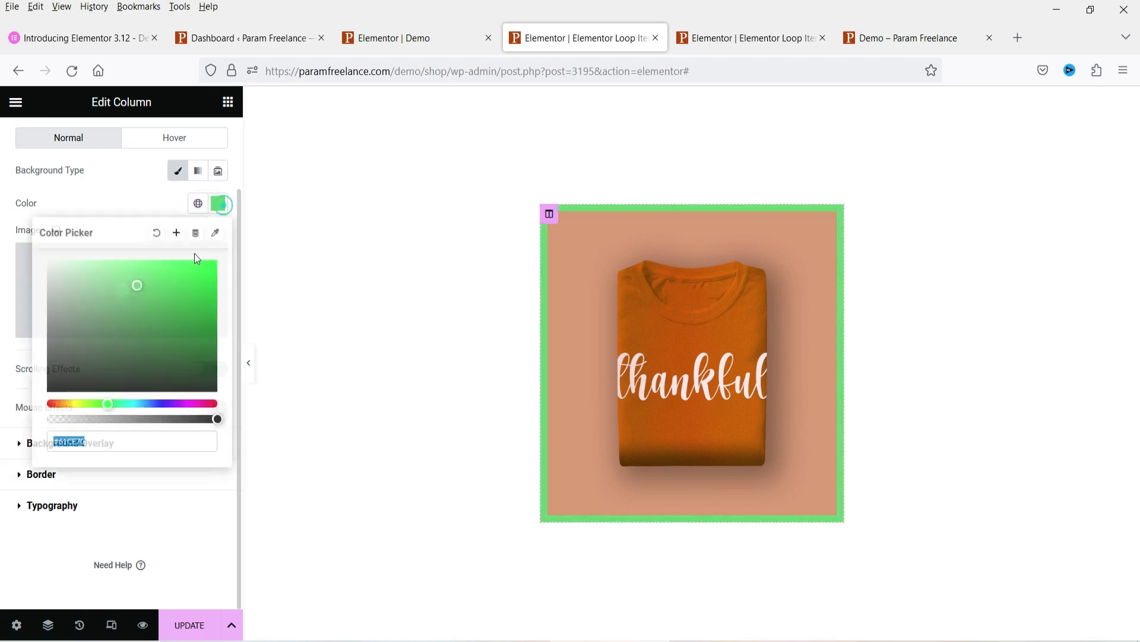
{"action": "left_click", "coordinate": [168, 334]}
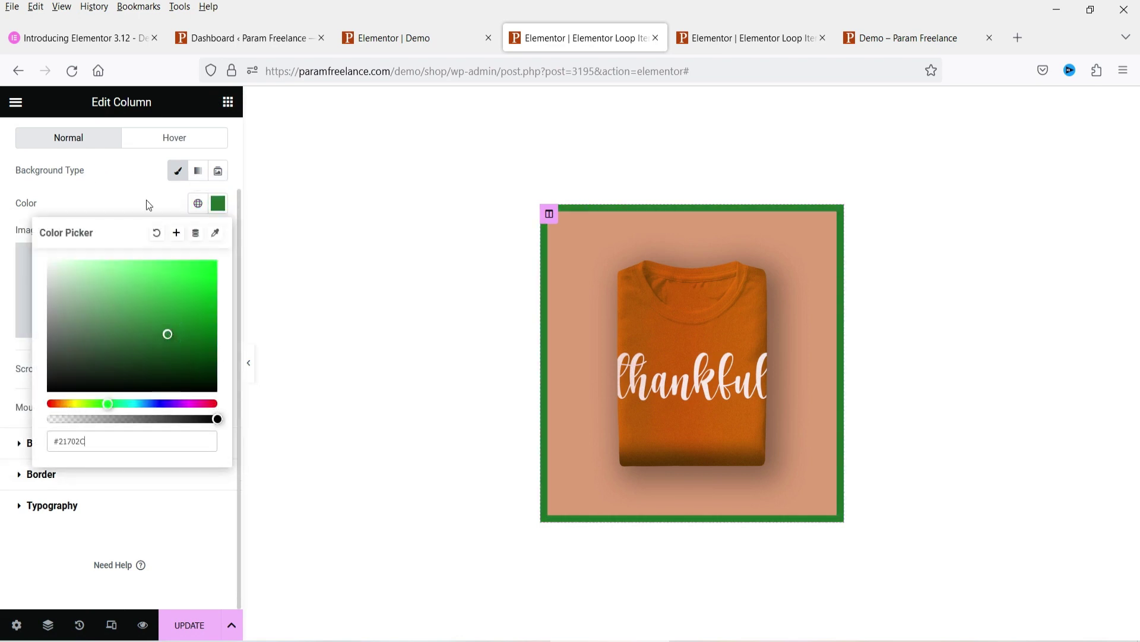
- Set the column's padding to 0 px on all four sides
{"action": "scroll", "coordinate": [206, 140], "scroll_direction": "up", "scroll_amount": 2}
{"action": "left_click", "coordinate": [202, 139]}
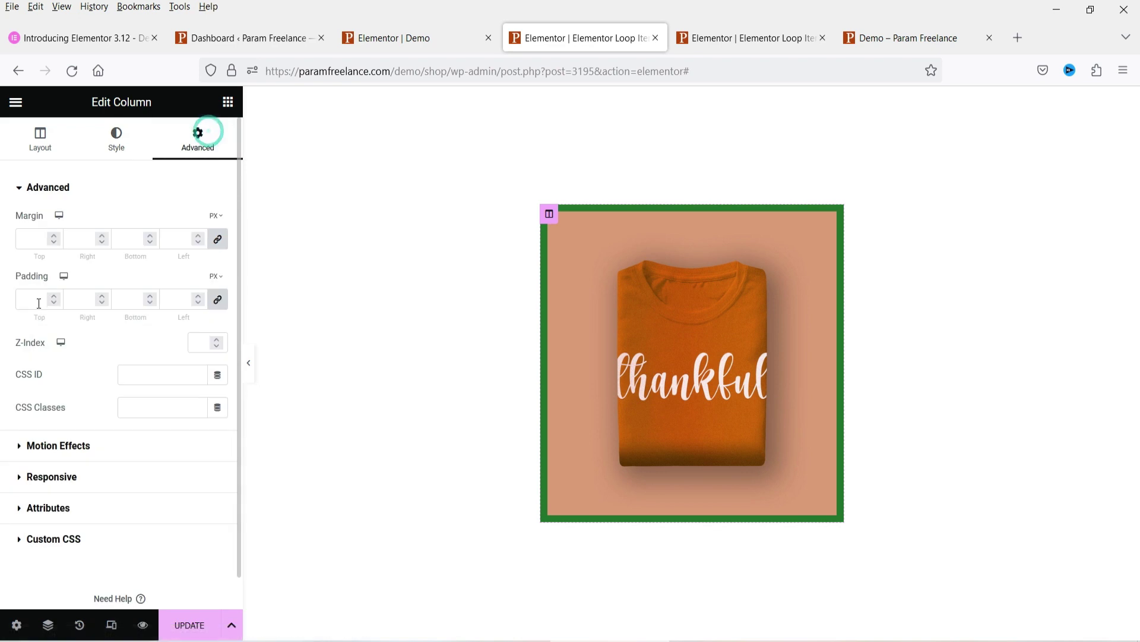
{"action": "left_click", "coordinate": [34, 300]}
{"action": "type", "text": "0"}
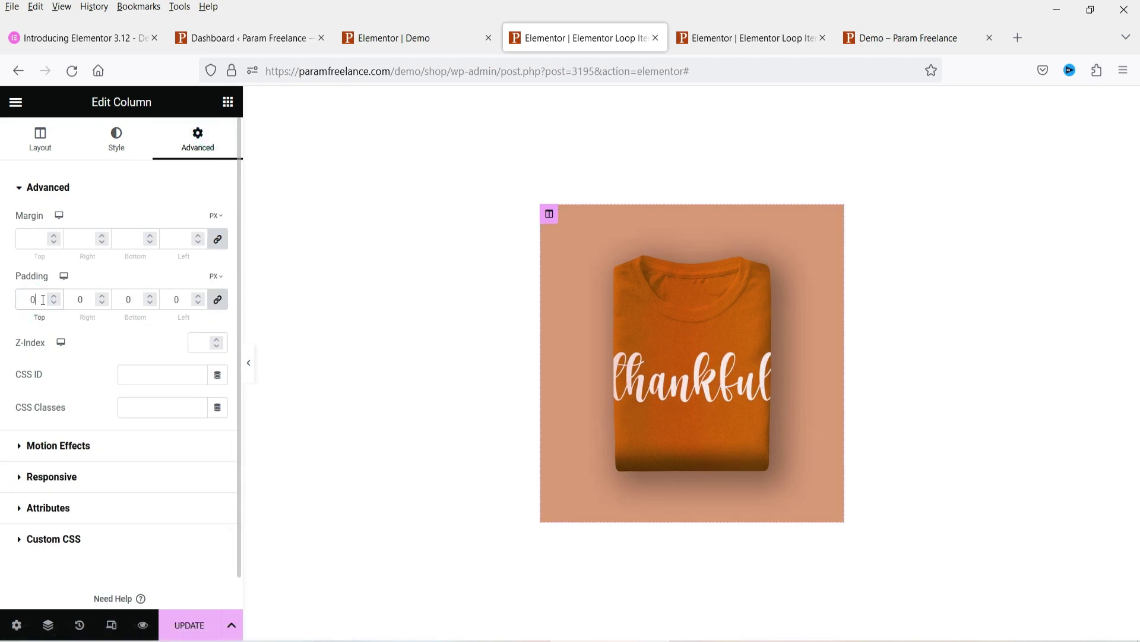
- Set the featured image's width to 100% and its height to 300 px
{"action": "left_click", "coordinate": [833, 219]}
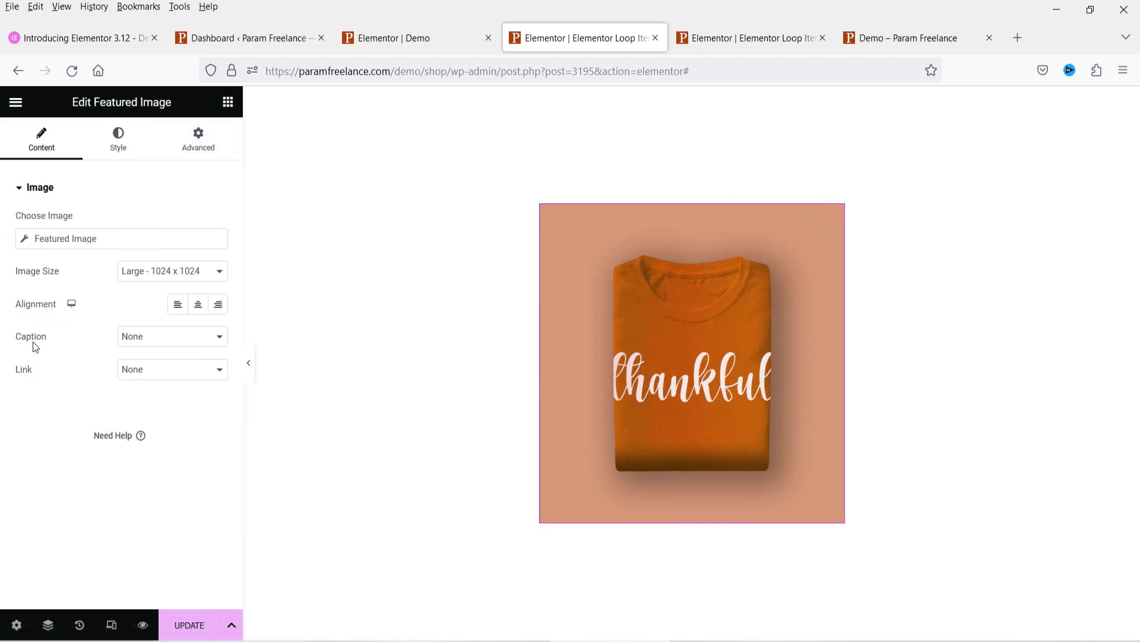
{"action": "left_click", "coordinate": [118, 139]}
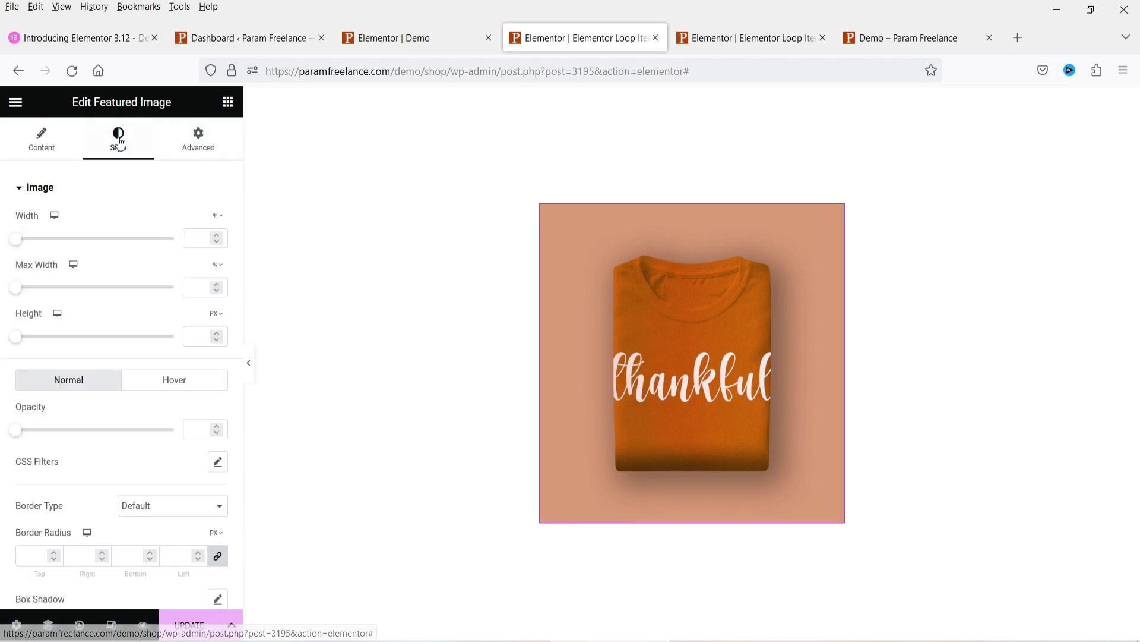
{"action": "left_click", "coordinate": [196, 236]}
{"action": "type", "text": "100"}
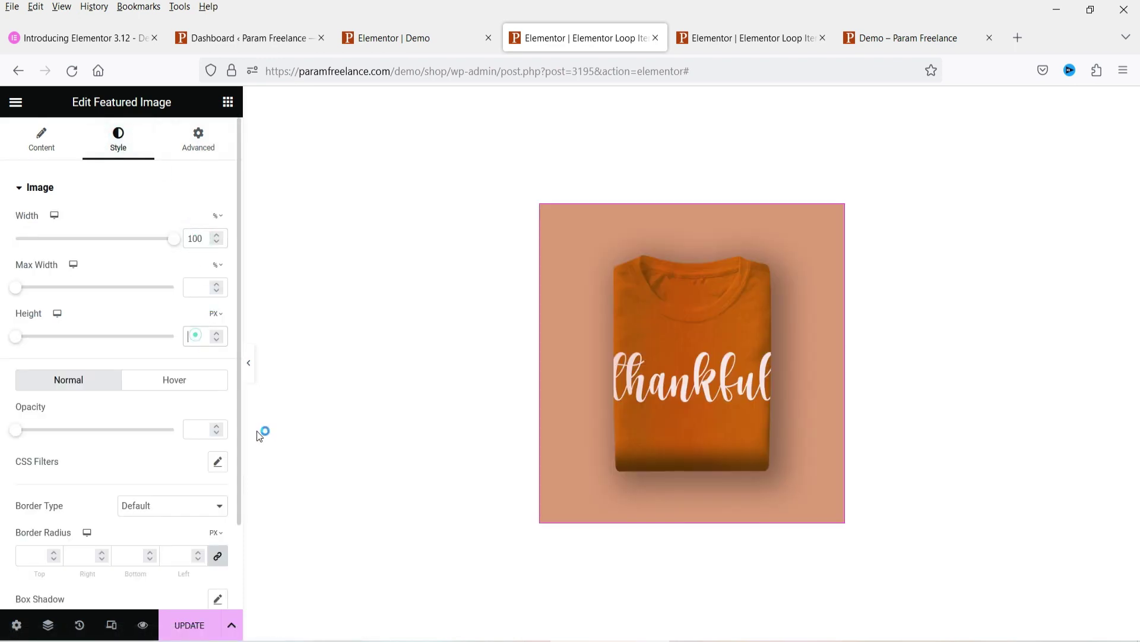
{"action": "type", "text": "300"}
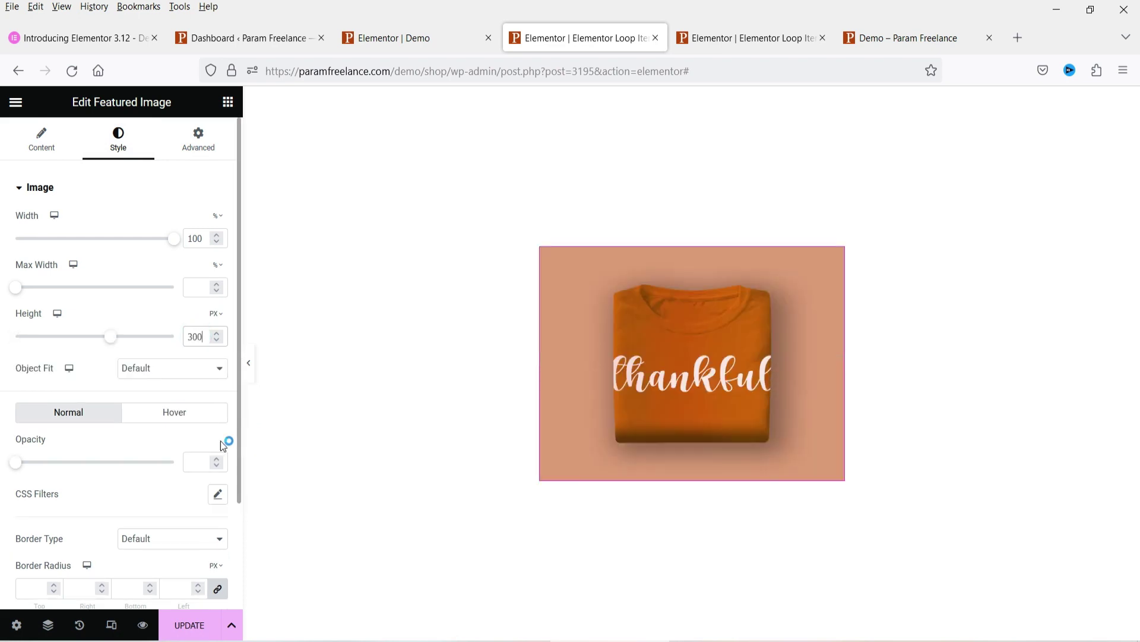
- Enable a mask on the featured image and choose the Blob shape for it
{"action": "left_click", "coordinate": [199, 142]}
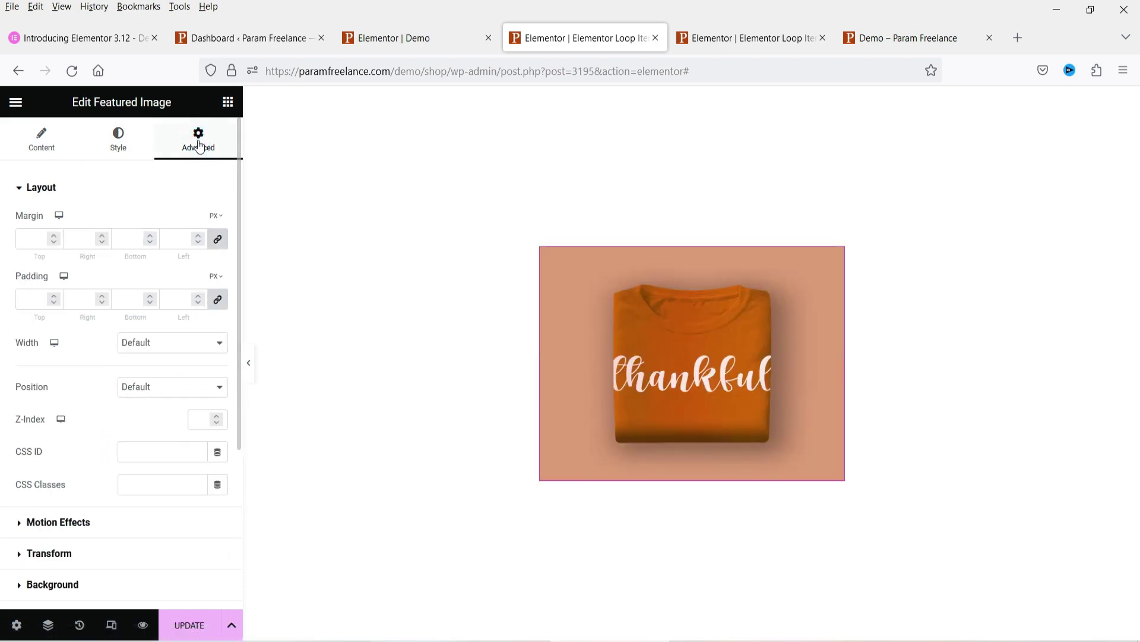
{"action": "scroll", "coordinate": [170, 407], "scroll_direction": "down", "scroll_amount": 4}
{"action": "left_click", "coordinate": [89, 408]}
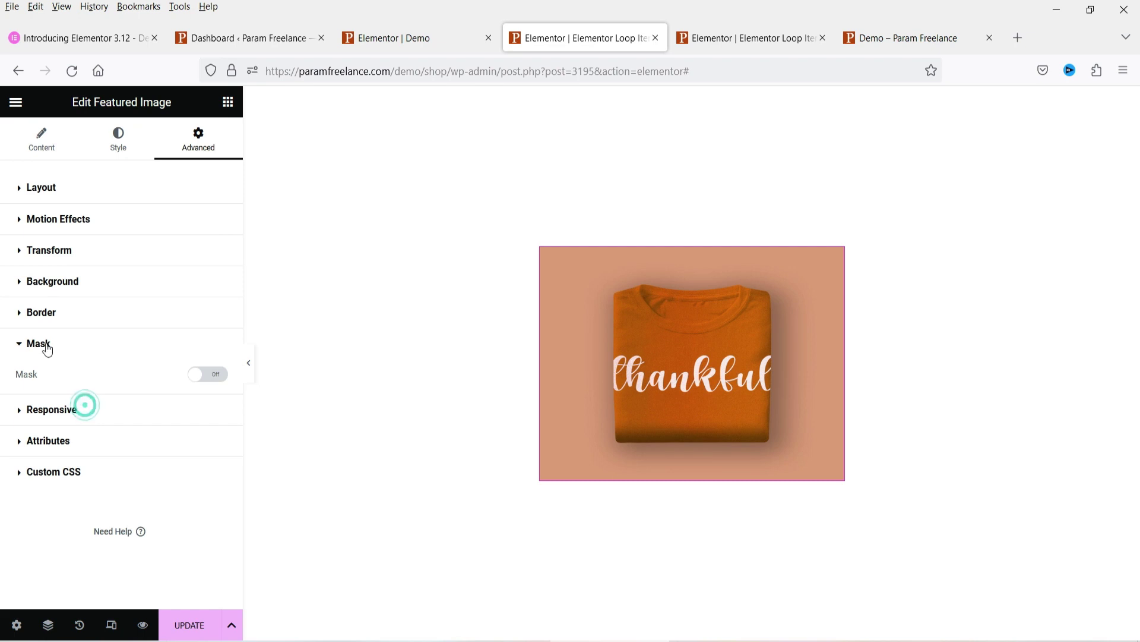
{"action": "left_click", "coordinate": [208, 375]}
{"action": "scroll", "coordinate": [148, 321], "scroll_direction": "down", "scroll_amount": 2}
{"action": "left_click", "coordinate": [145, 307]}
{"action": "left_click", "coordinate": [183, 401]}
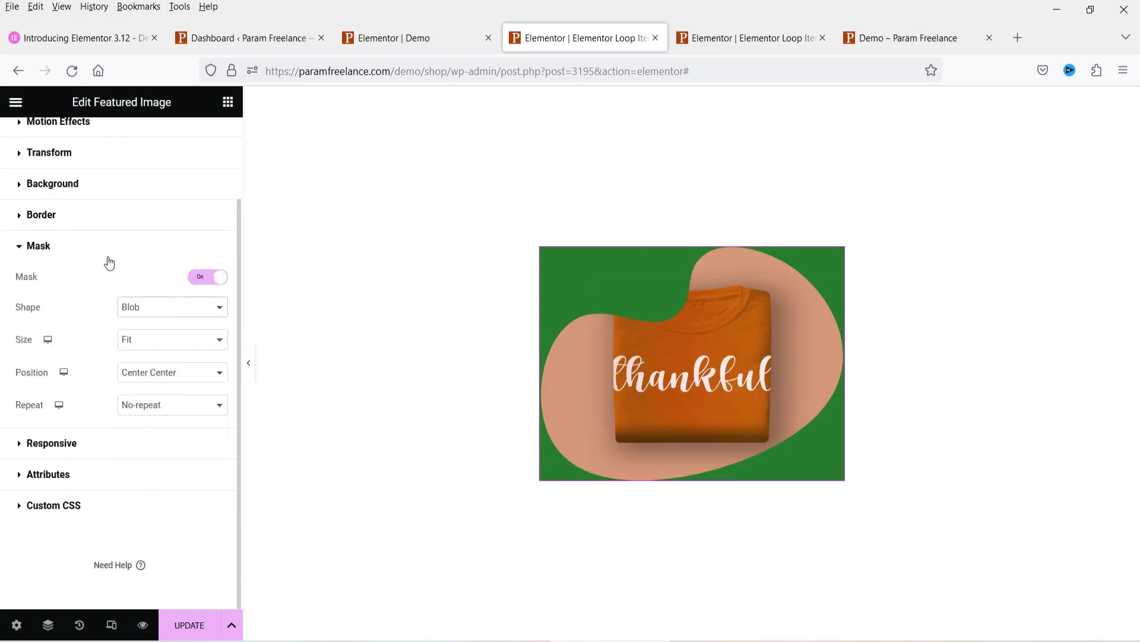
- Give the featured image a Wobble Bottom hover animation
{"action": "scroll", "coordinate": [109, 262], "scroll_direction": "up", "scroll_amount": 6}
{"action": "left_click", "coordinate": [118, 139]}
{"action": "left_click", "coordinate": [175, 411]}
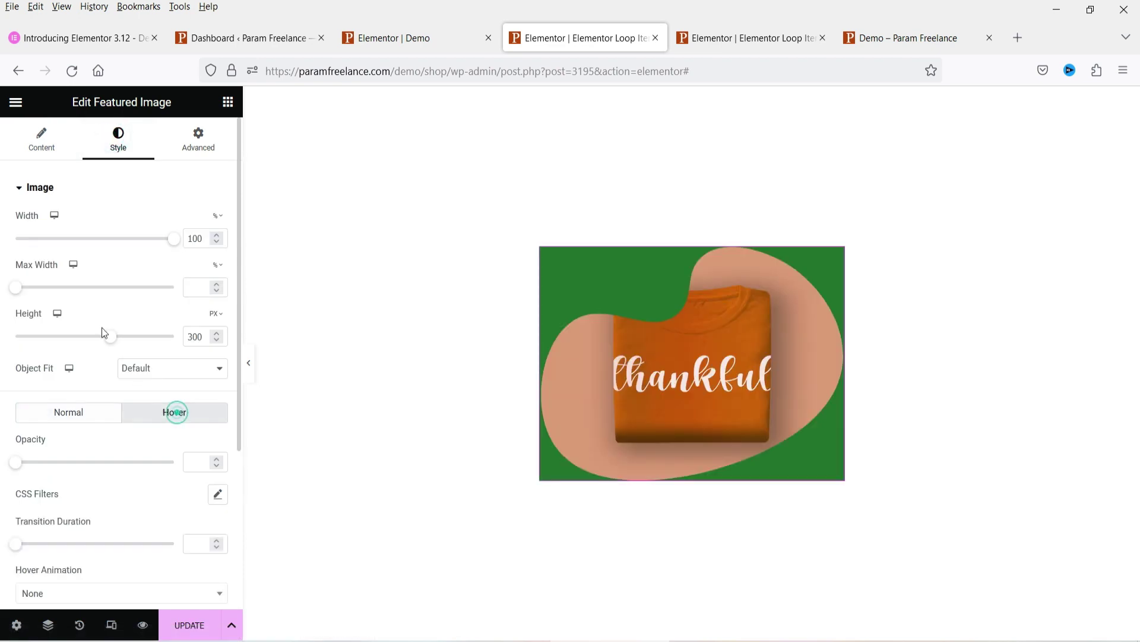
{"action": "scroll", "coordinate": [102, 328], "scroll_direction": "down", "scroll_amount": 4}
{"action": "left_click", "coordinate": [65, 361]}
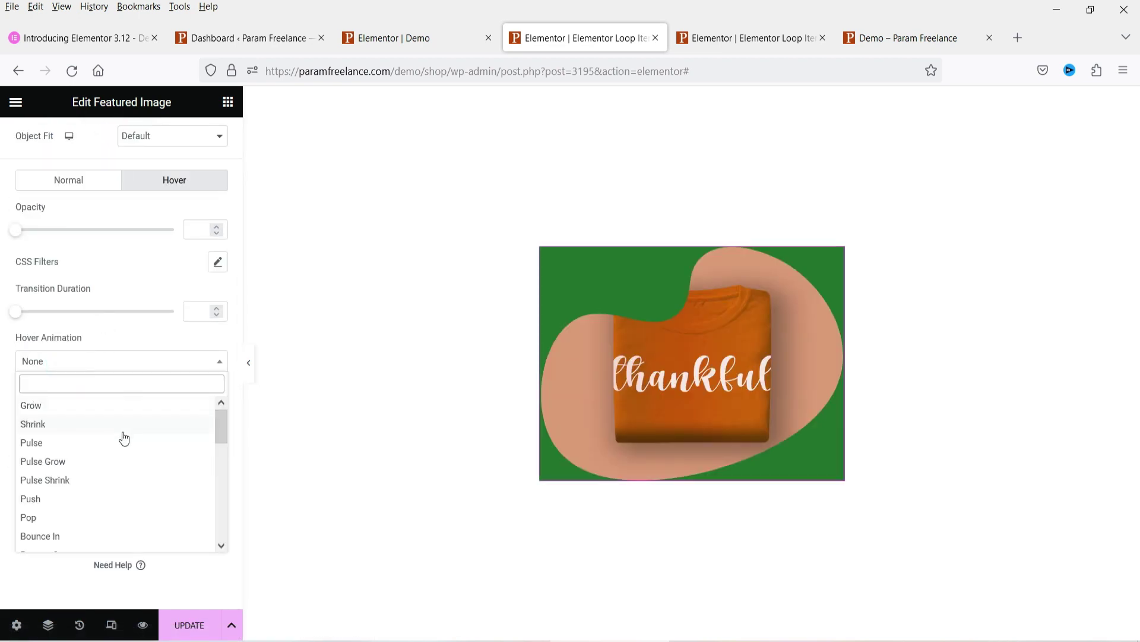
{"action": "scroll", "coordinate": [124, 438], "scroll_direction": "down", "scroll_amount": 5}
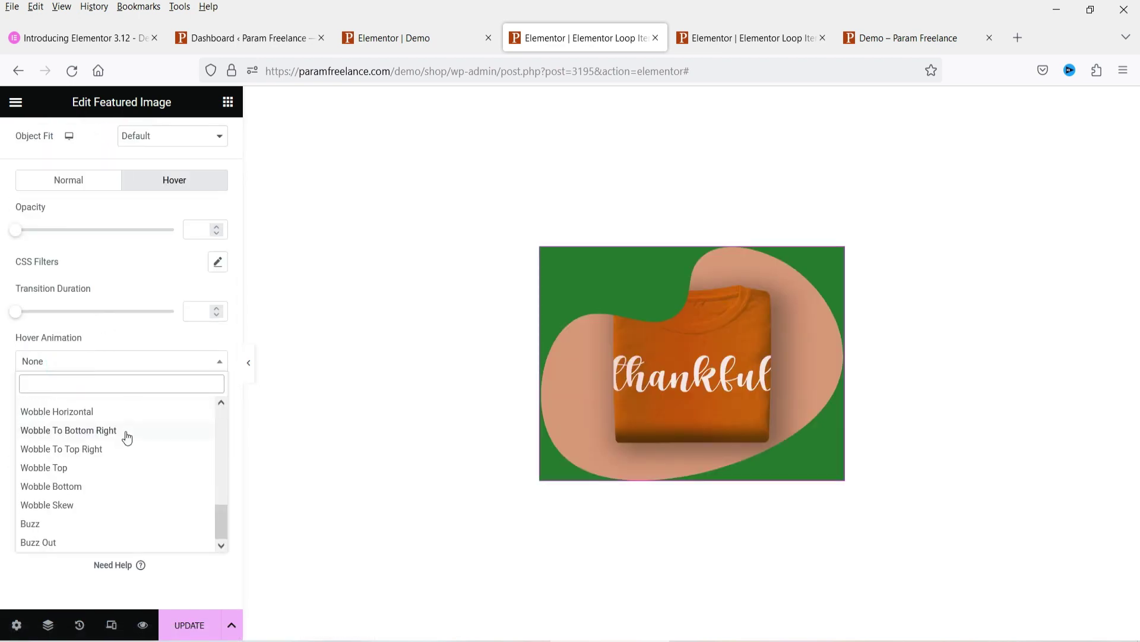
{"action": "left_click", "coordinate": [102, 487]}
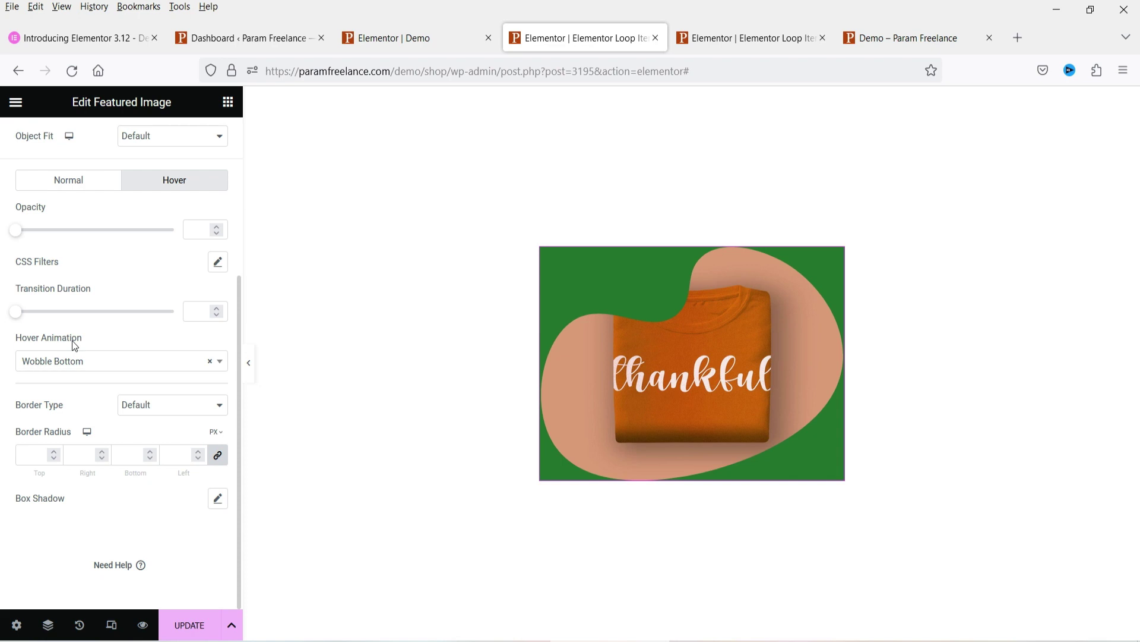
- Add a Product Title widget below the featured image and centre its alignment
{"action": "left_click", "coordinate": [227, 102]}
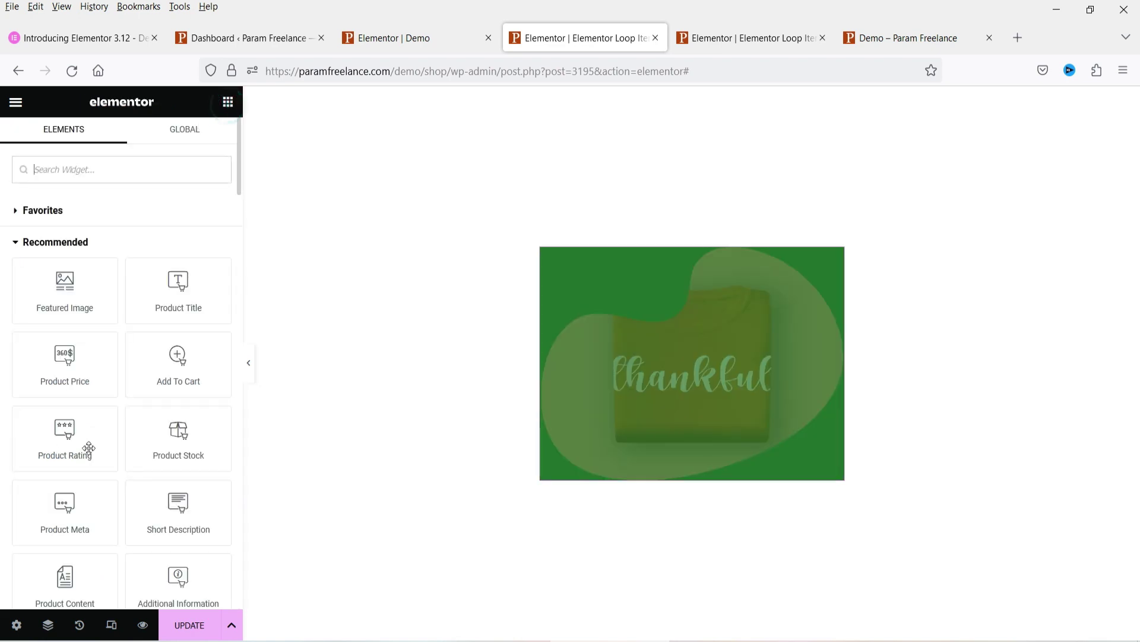
{"action": "left_click_drag", "start_coordinate": [184, 302], "coordinate": [684, 447]}
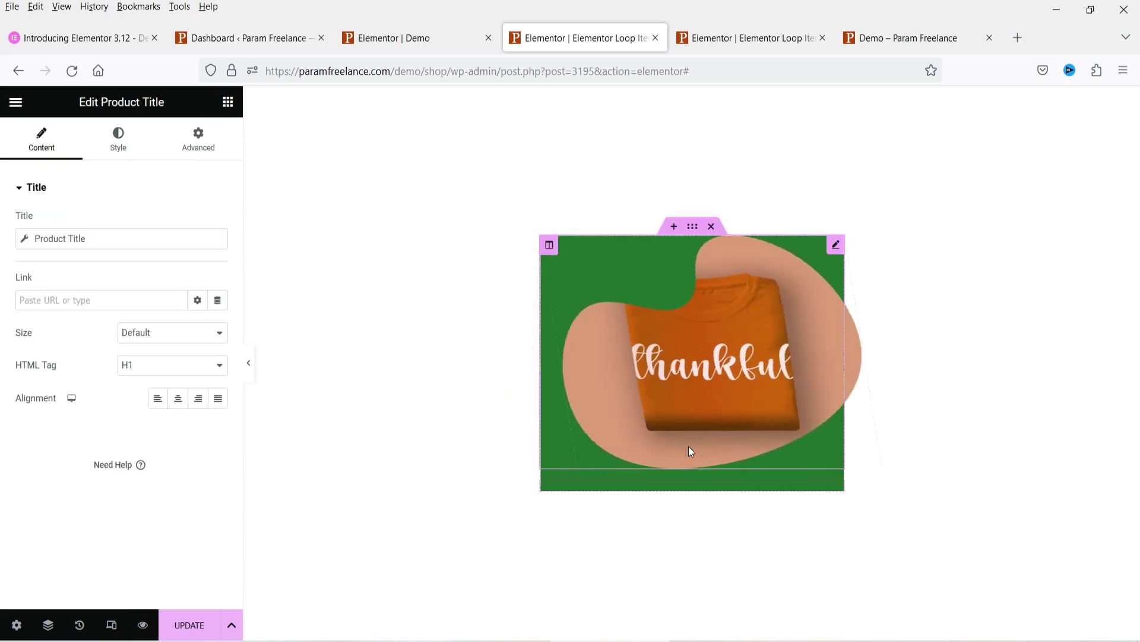
{"action": "left_click", "coordinate": [177, 398]}
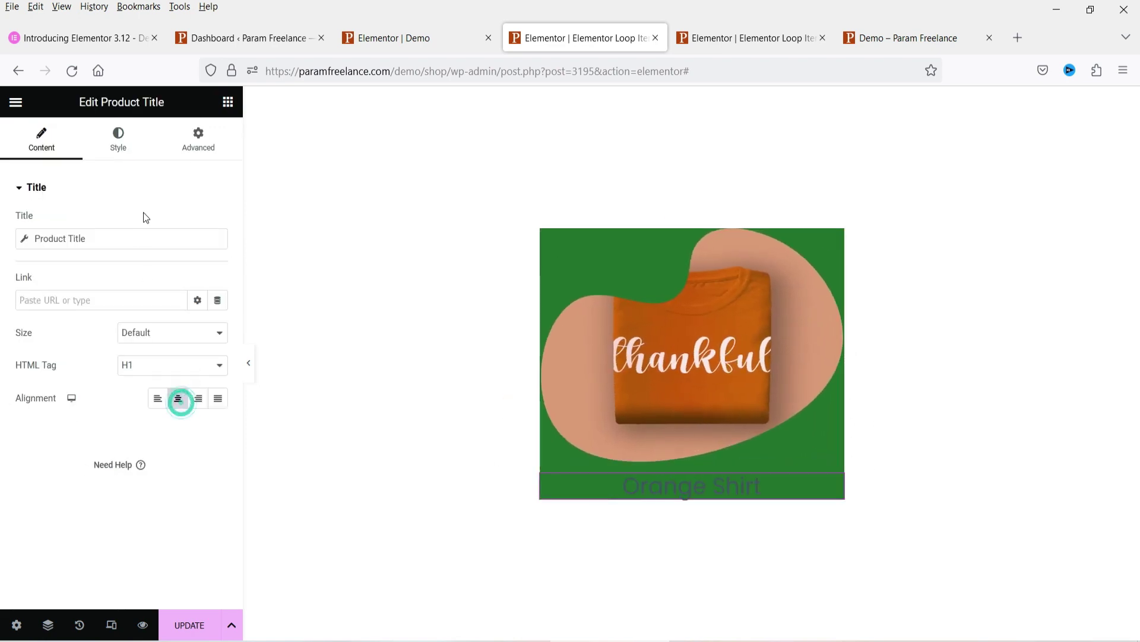
- Style the product title with the white global colour and a 20 px font size
{"action": "left_click", "coordinate": [121, 138]}
{"action": "left_click", "coordinate": [197, 221]}
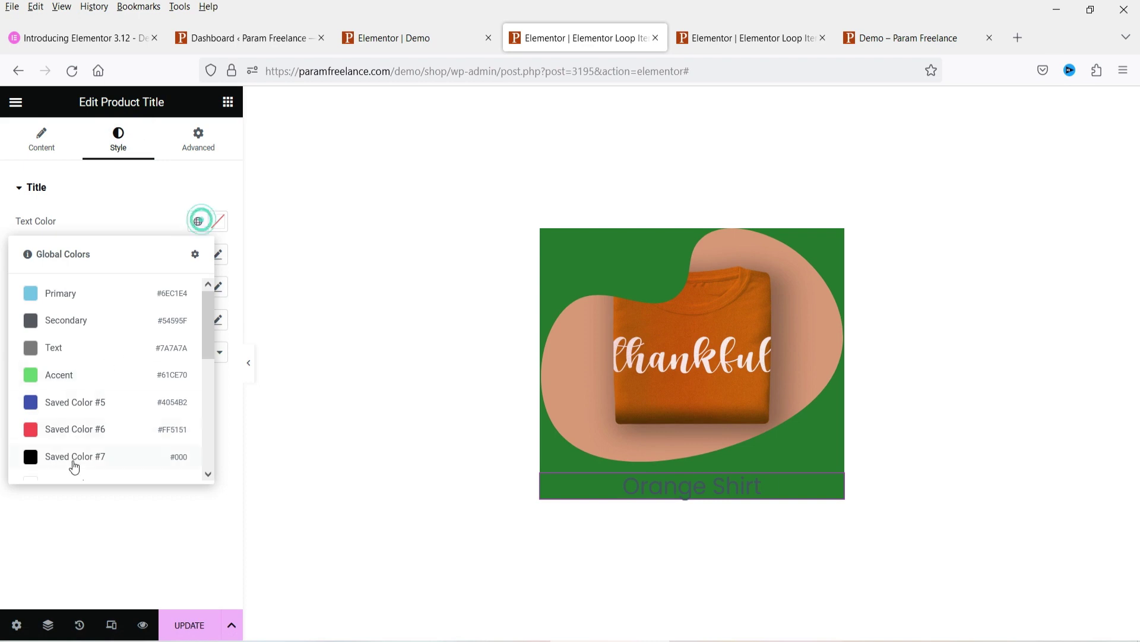
{"action": "left_click", "coordinate": [67, 478]}
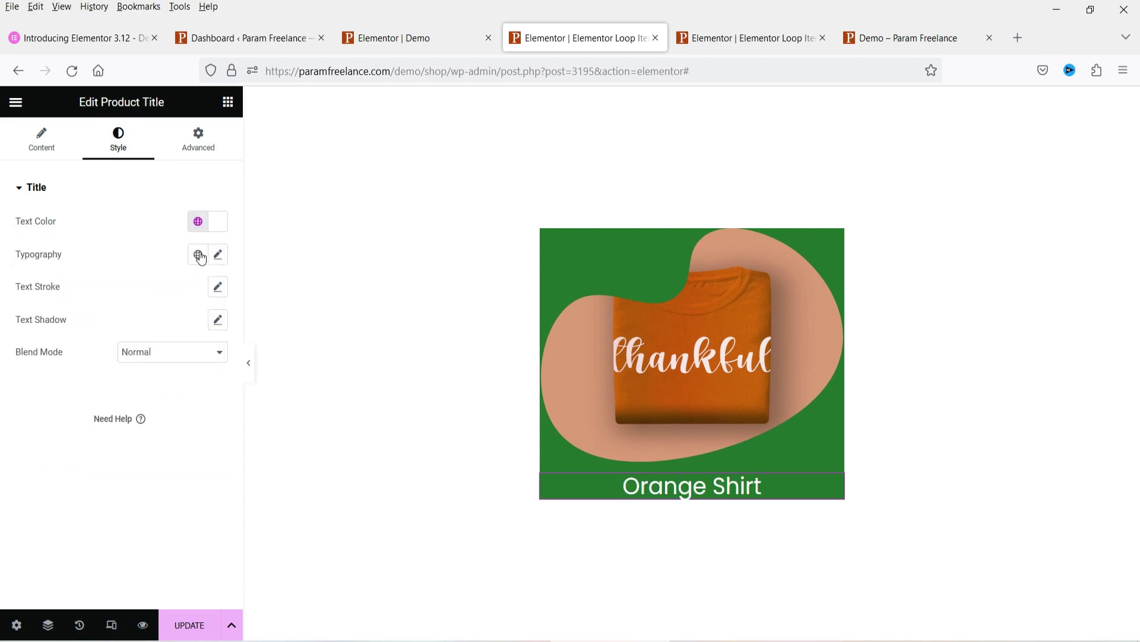
{"action": "left_click", "coordinate": [218, 254]}
{"action": "left_click", "coordinate": [189, 375]}
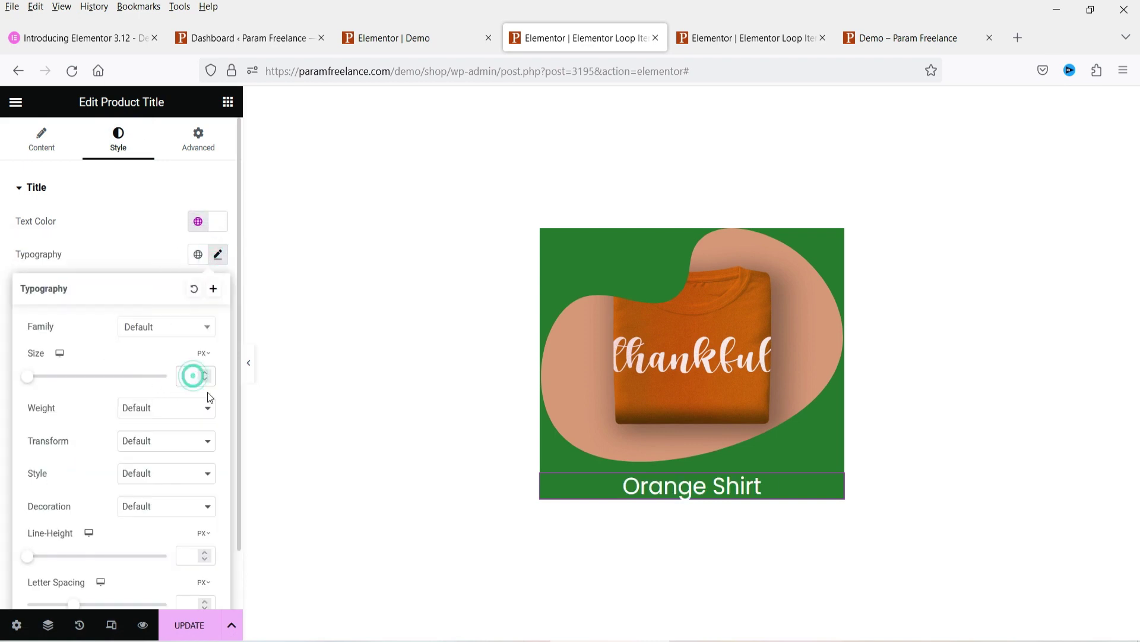
{"action": "type", "text": "20"}
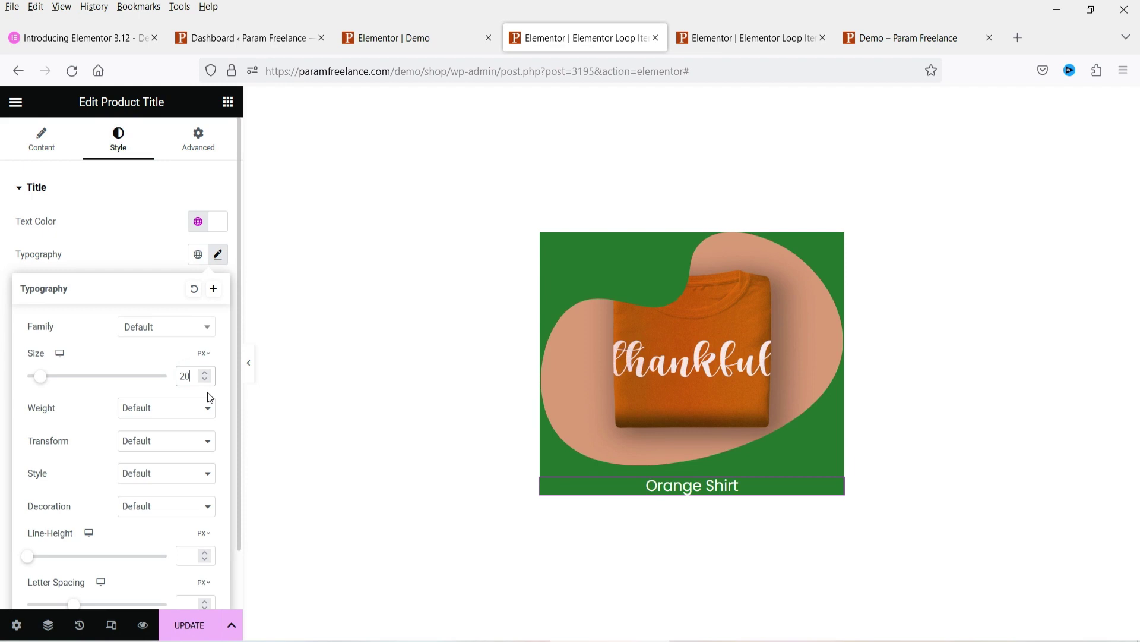
- Add an Add To Cart widget below the product title and set its button alignment to Justified
{"action": "left_click", "coordinate": [228, 102]}
{"action": "scroll", "coordinate": [155, 405], "scroll_direction": "down", "scroll_amount": 4}
{"action": "scroll", "coordinate": [169, 410], "scroll_direction": "up", "scroll_amount": 3}
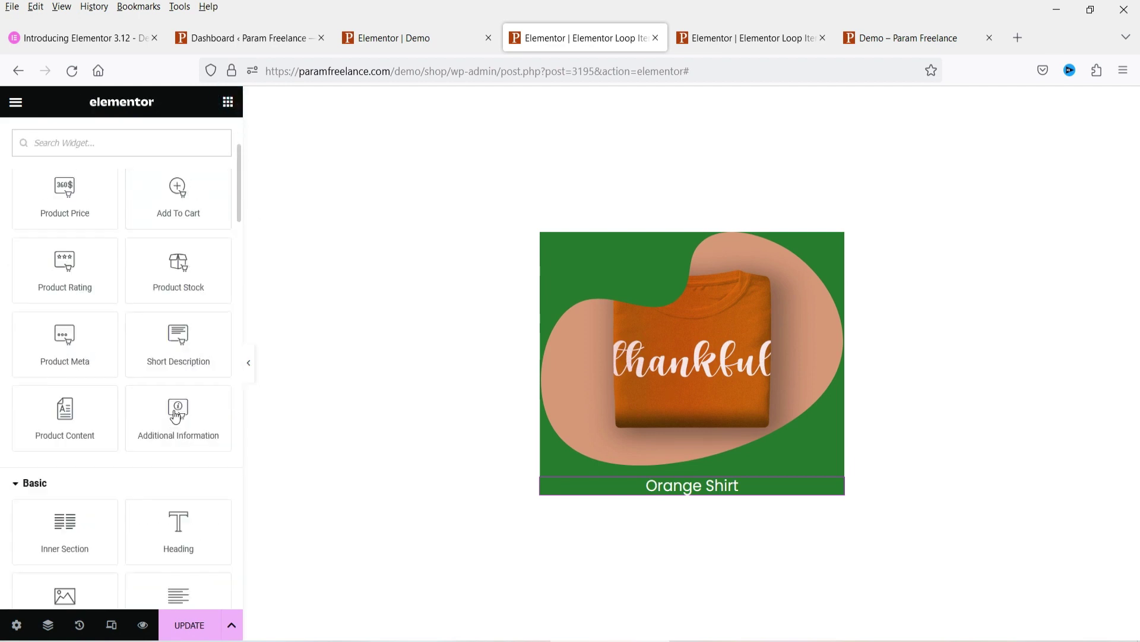
{"action": "left_click_drag", "start_coordinate": [181, 268], "coordinate": [714, 487]}
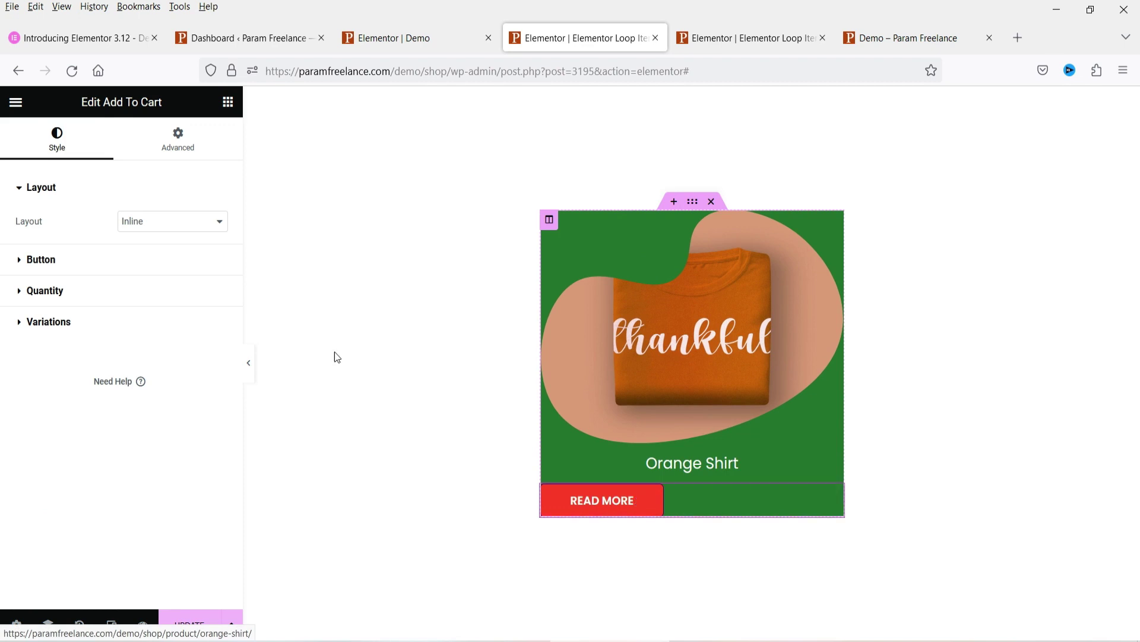
{"action": "left_click", "coordinate": [41, 260]}
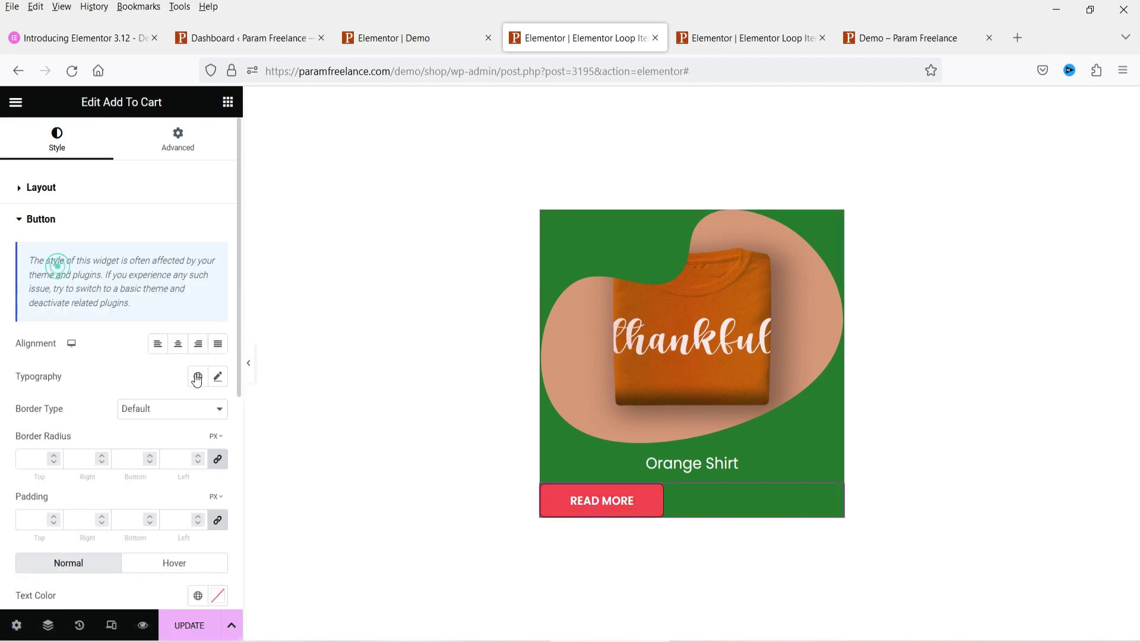
{"action": "left_click", "coordinate": [218, 345]}
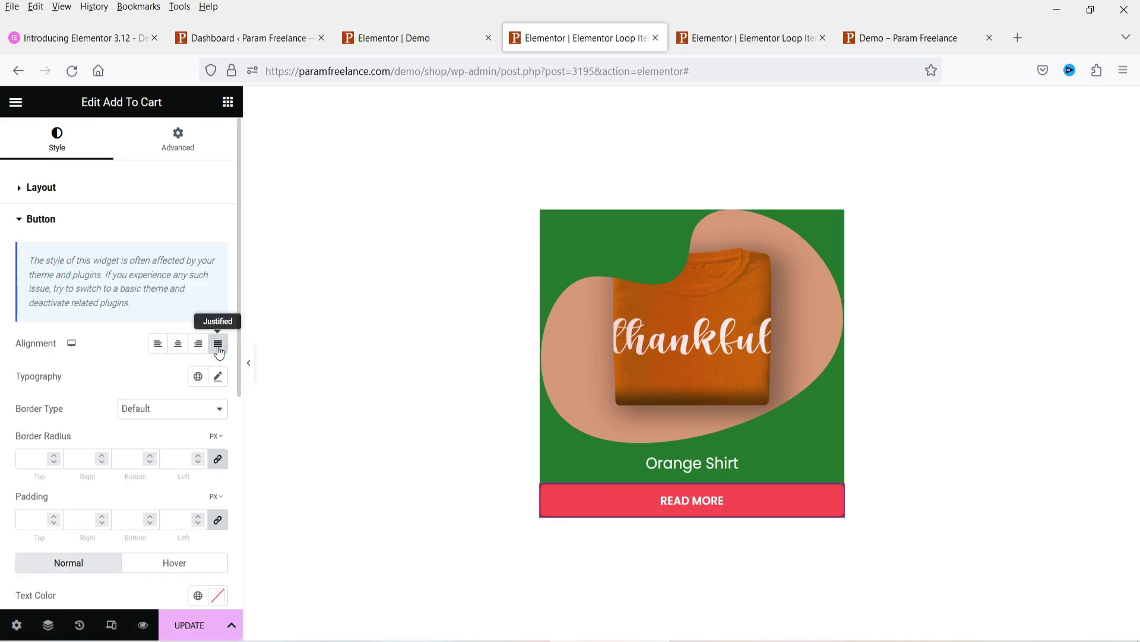
- Set the Add To Cart button's background to the black global colour Saved Color #7
{"action": "scroll", "coordinate": [142, 366], "scroll_direction": "down", "scroll_amount": 3}
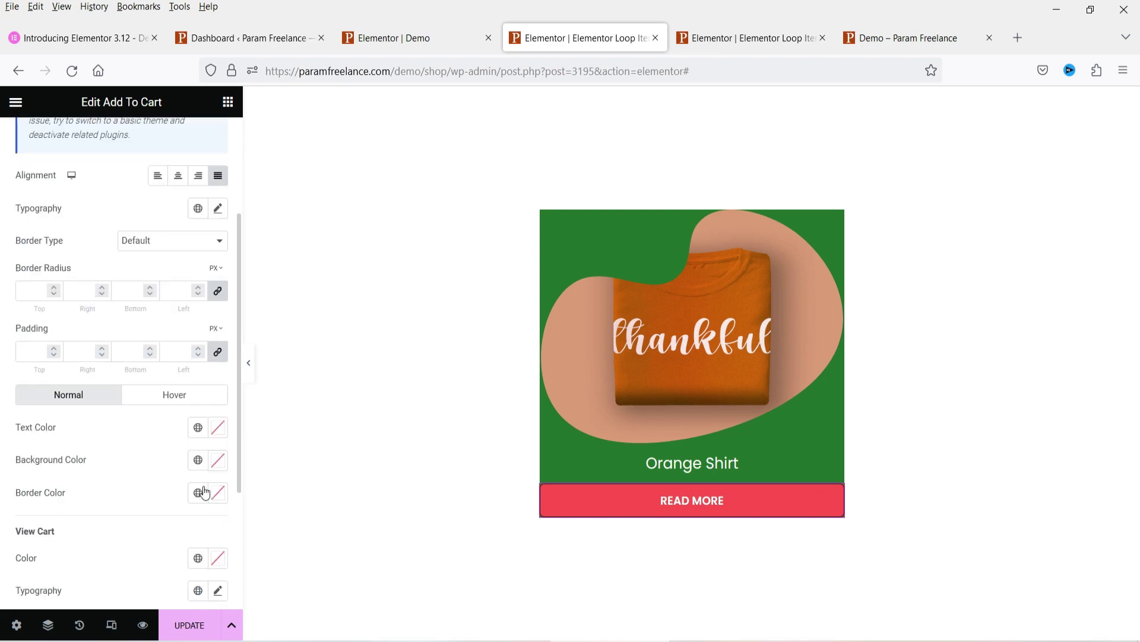
{"action": "left_click", "coordinate": [199, 463]}
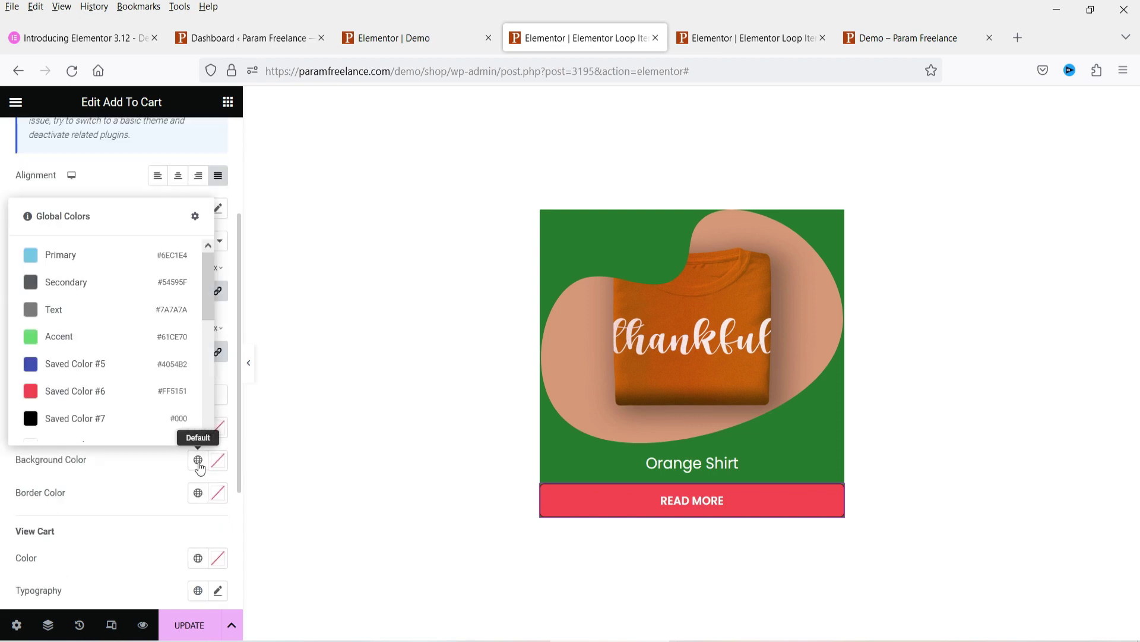
{"action": "left_click", "coordinate": [100, 421]}
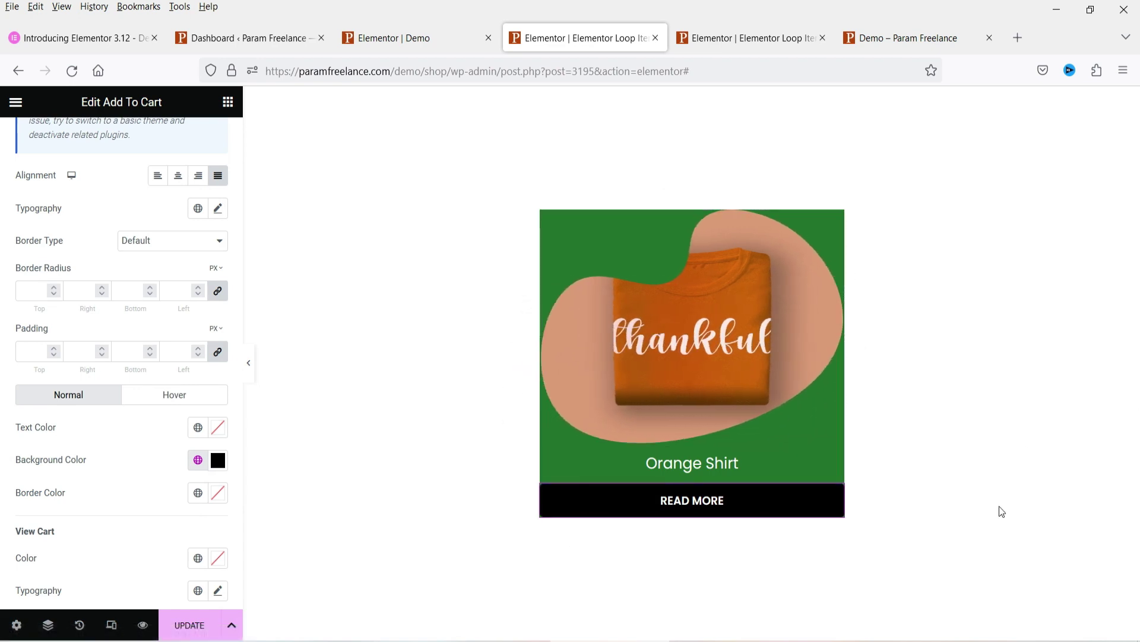
- Save the green loop item template and return to the Demo page editor
{"action": "left_click", "coordinate": [381, 396]}
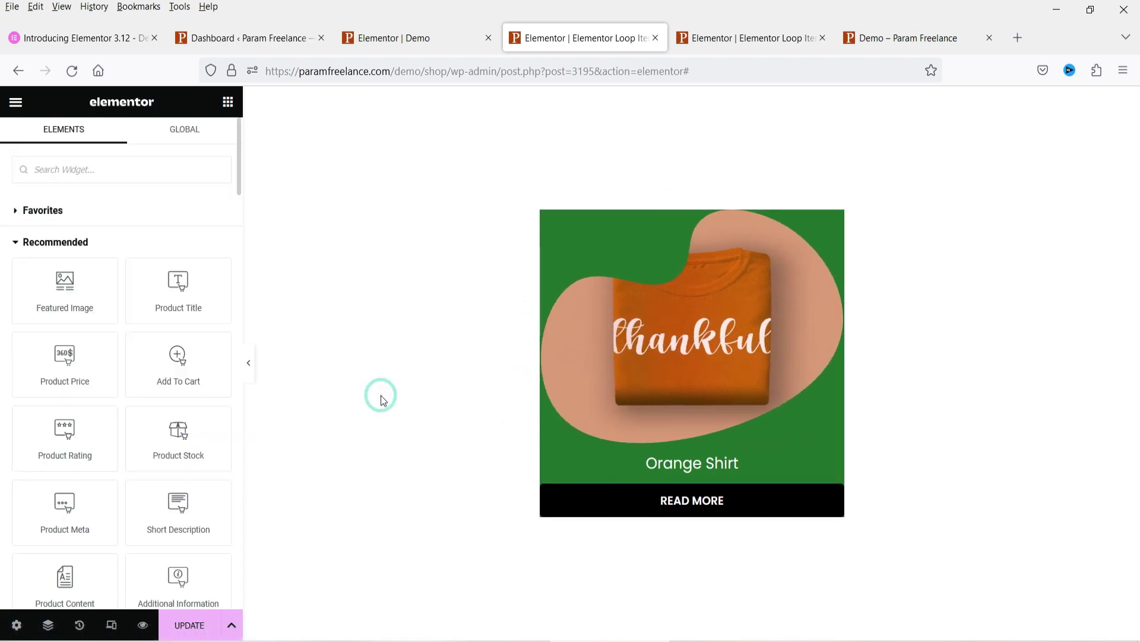
{"action": "left_click", "coordinate": [190, 632]}
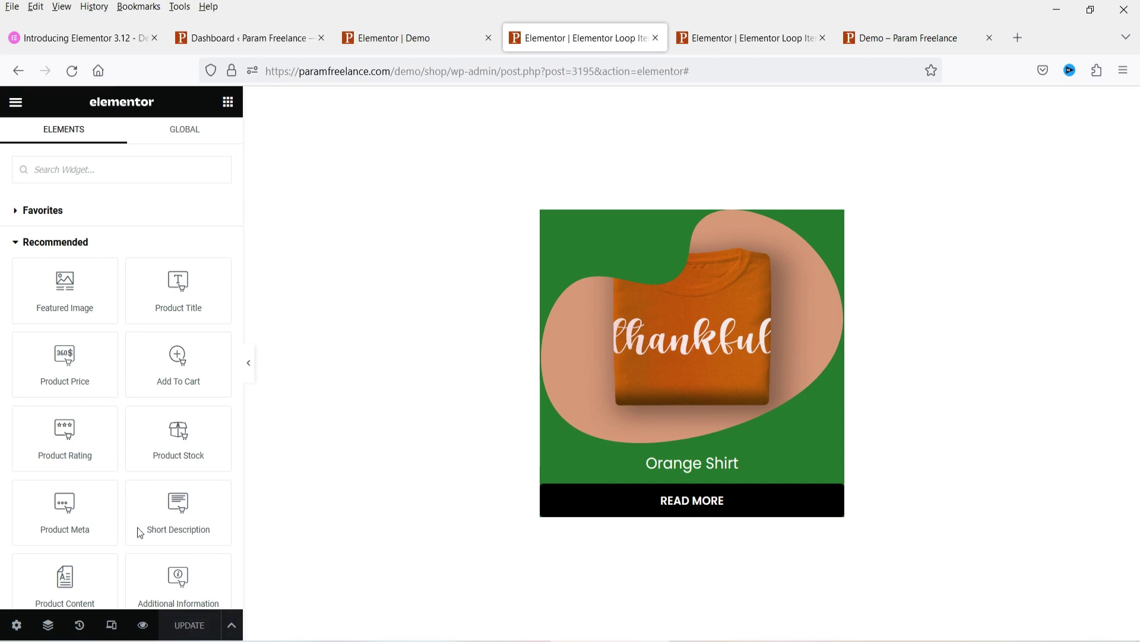
{"action": "left_click", "coordinate": [431, 39]}
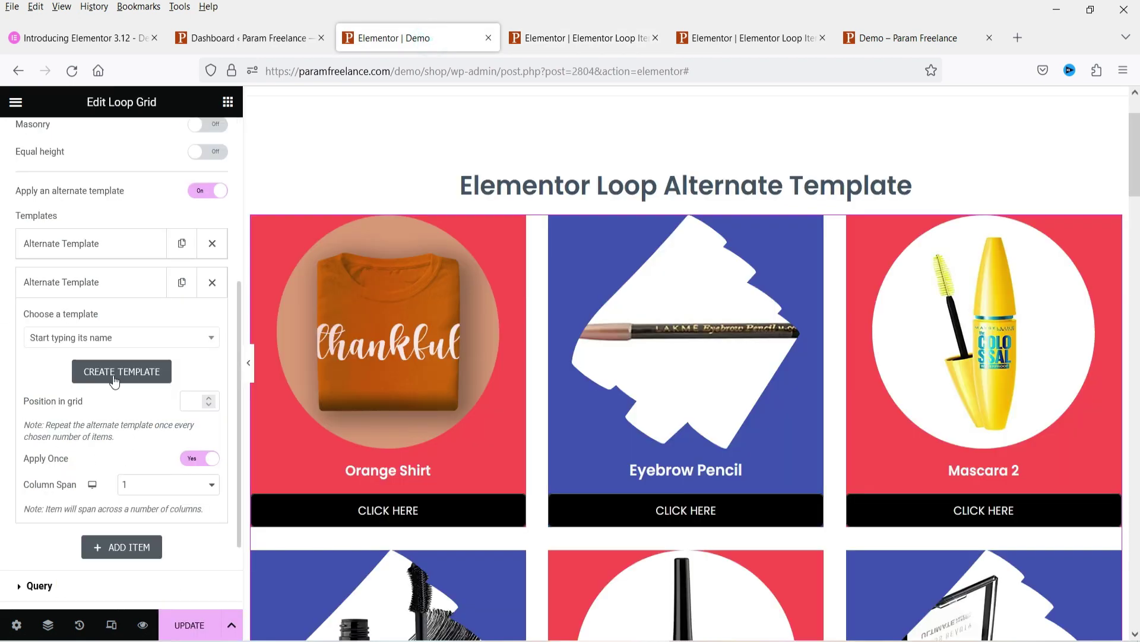
- Rename the green loop item template as Elementor Loop Item #3 in its settings and save it
{"action": "left_click", "coordinate": [564, 39]}
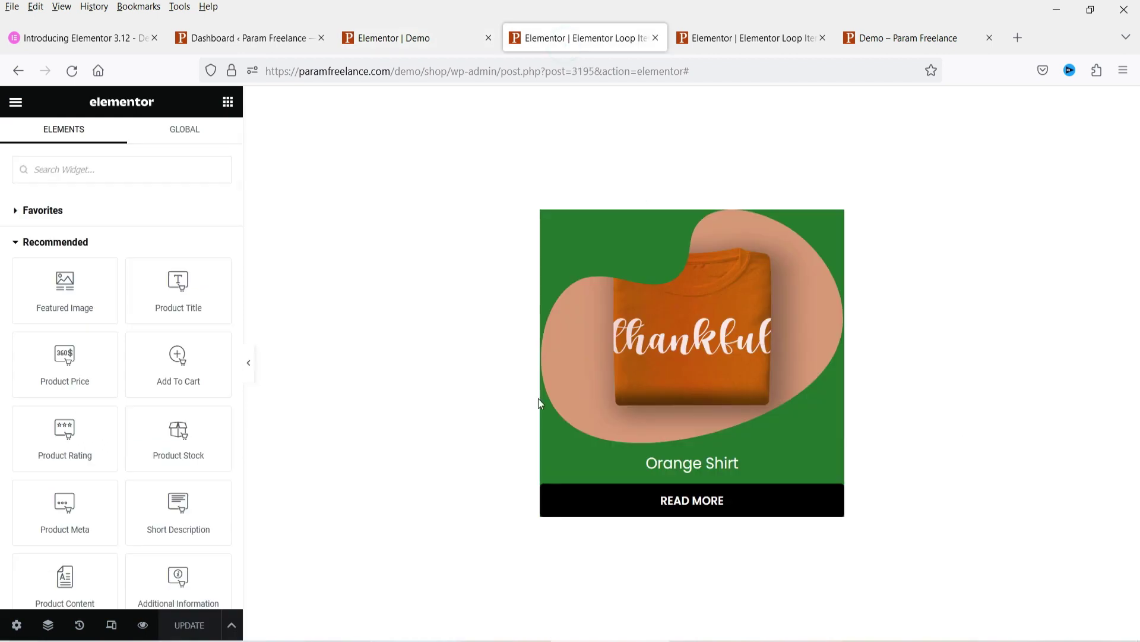
{"action": "left_click", "coordinate": [18, 626]}
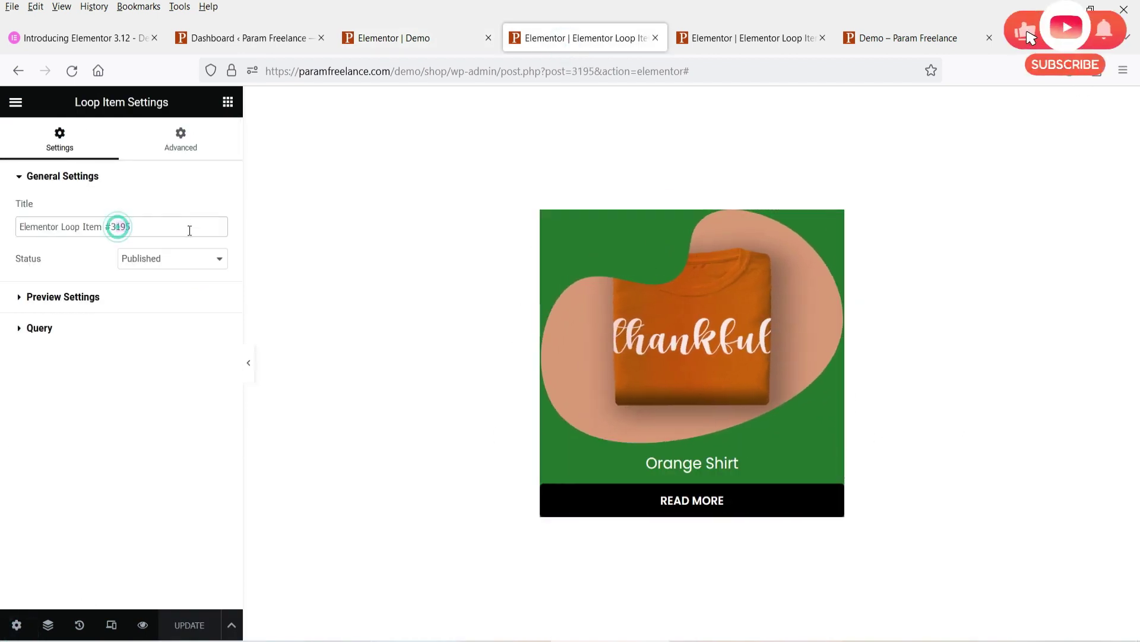
{"action": "key", "text": "BackSpace"}
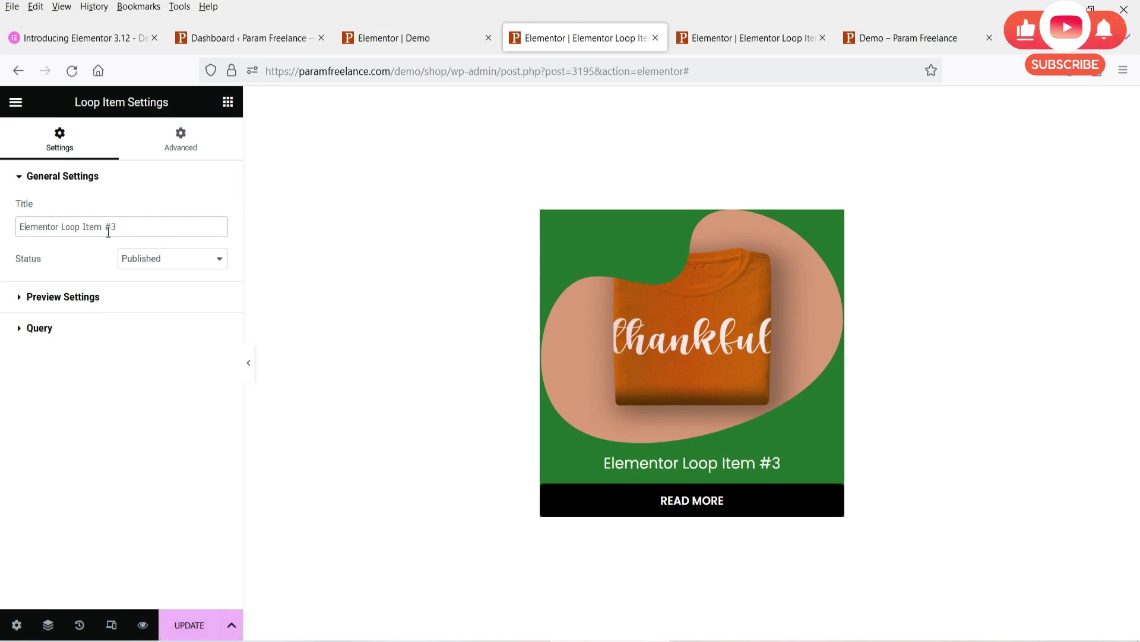
{"action": "triple_click", "coordinate": [130, 226]}
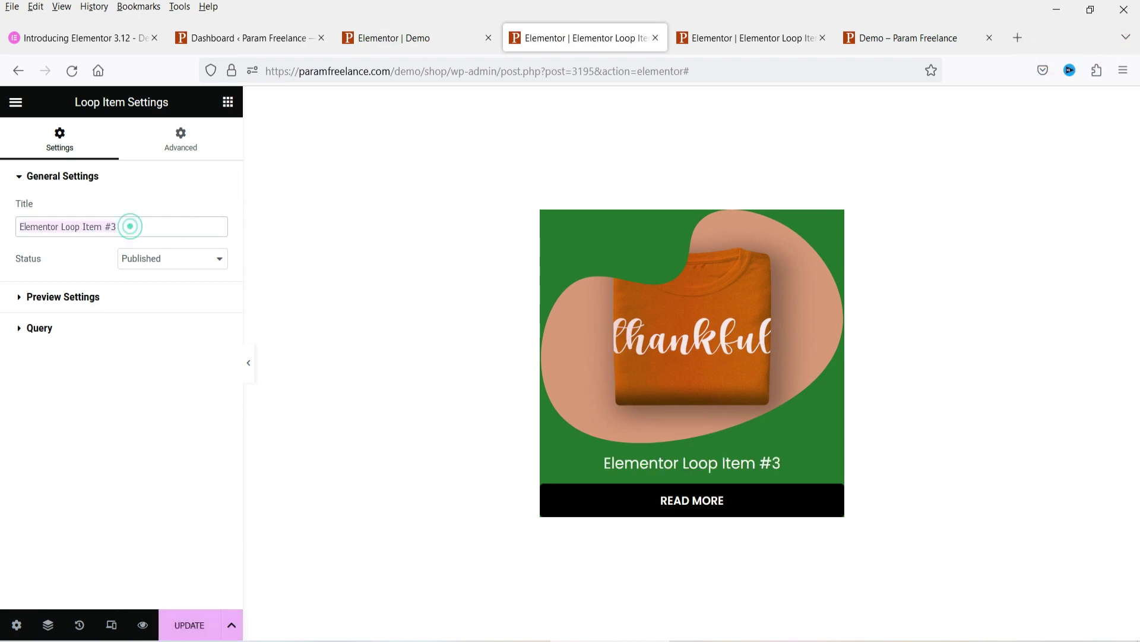
{"action": "left_click", "coordinate": [181, 634]}
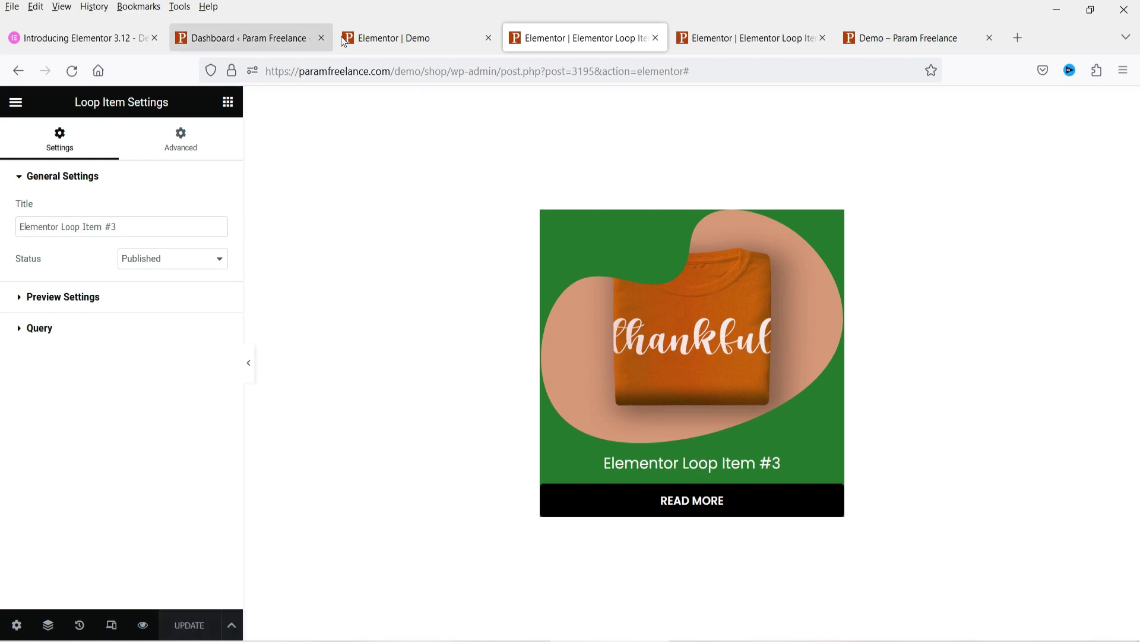
- Assign the Elementor Loop Item #3 template to the second alternate template of the Demo page's Loop Grid
{"action": "left_click", "coordinate": [423, 44]}
{"action": "left_click", "coordinate": [126, 336]}
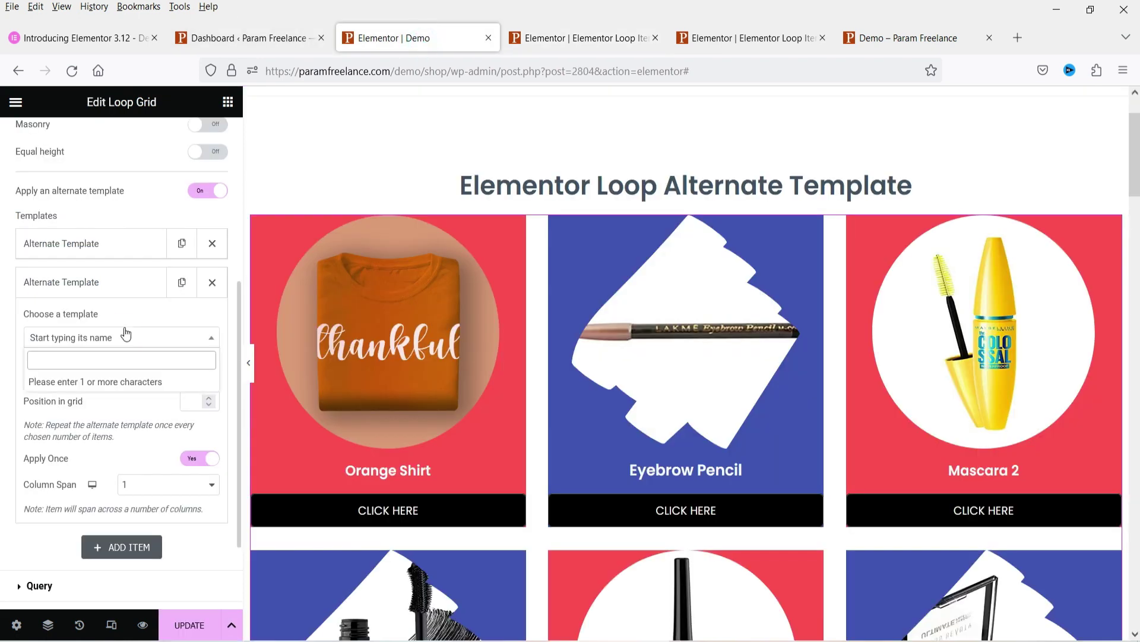
{"action": "left_click", "coordinate": [104, 359]}
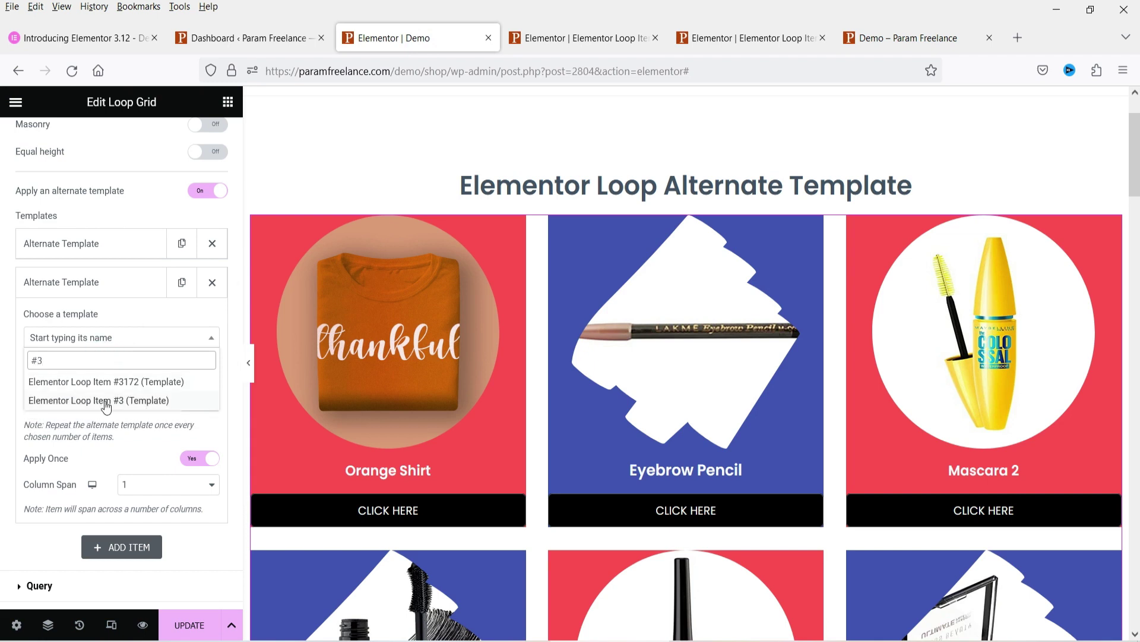
{"action": "left_click", "coordinate": [106, 401]}
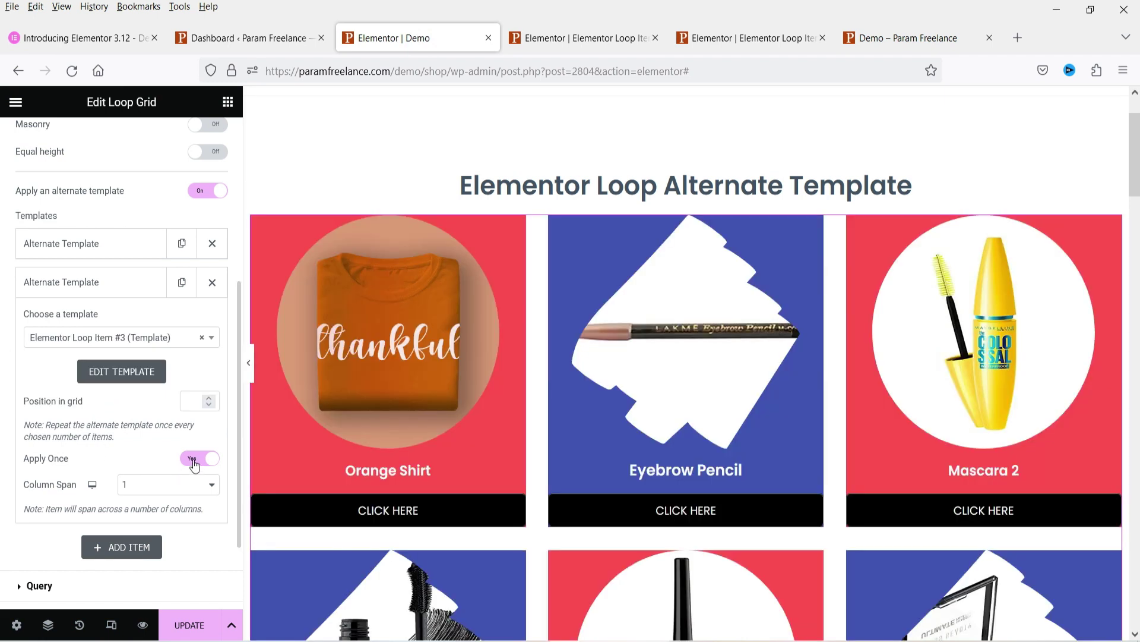
- Turn off Apply Once for the second alternate template, set its grid position to 3, and save the page
{"action": "left_click", "coordinate": [194, 461]}
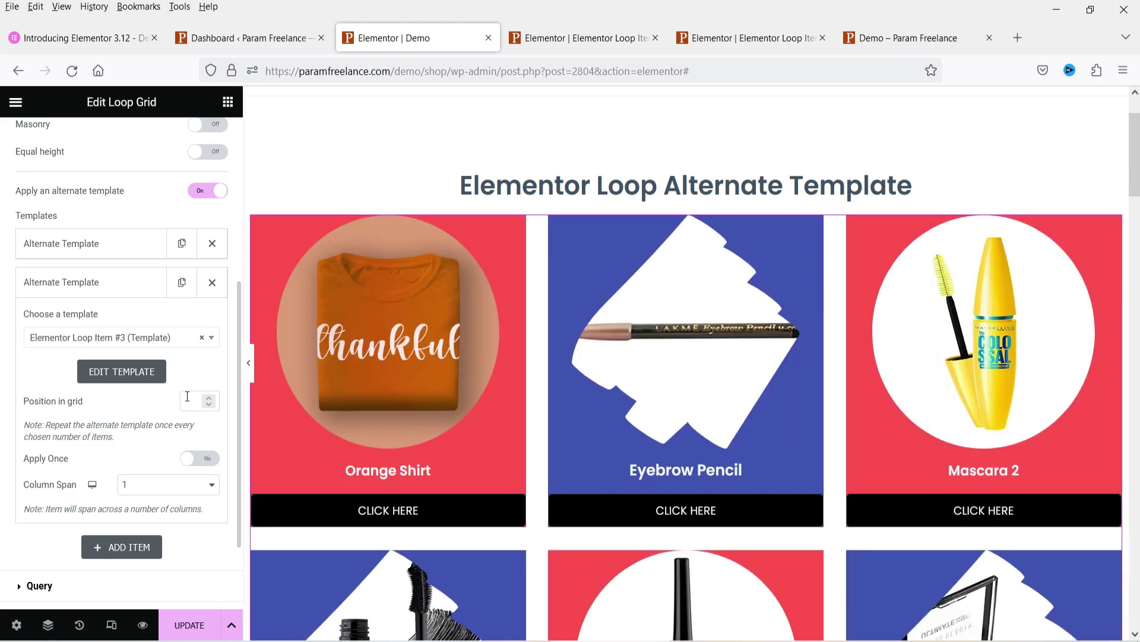
{"action": "left_click", "coordinate": [210, 398]}
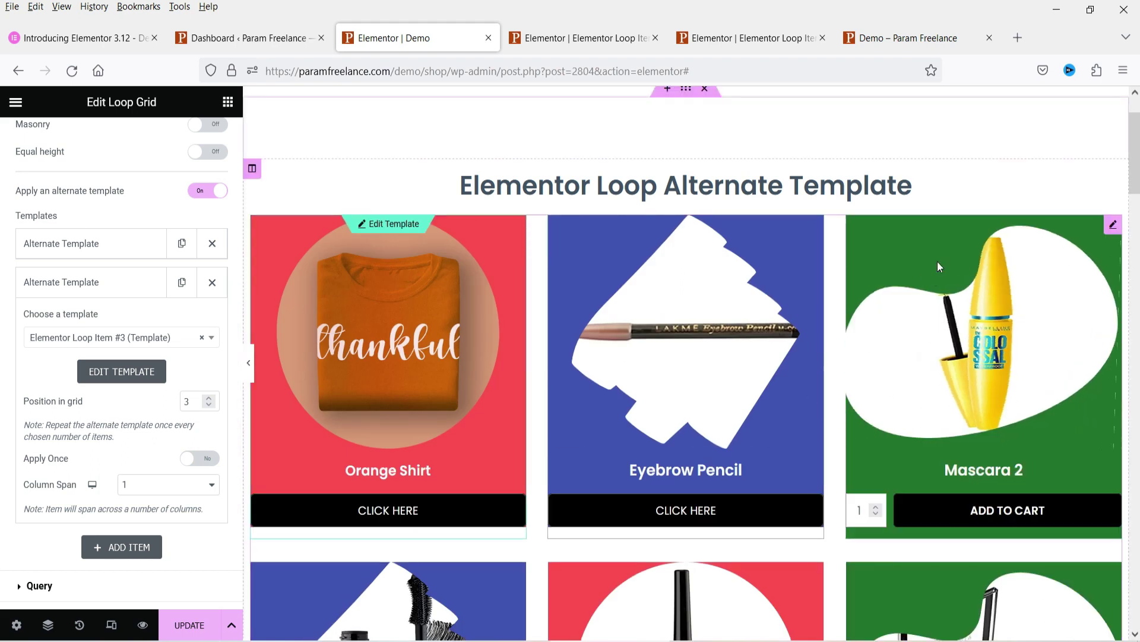
{"action": "scroll", "coordinate": [1078, 247], "scroll_direction": "down", "scroll_amount": 5}
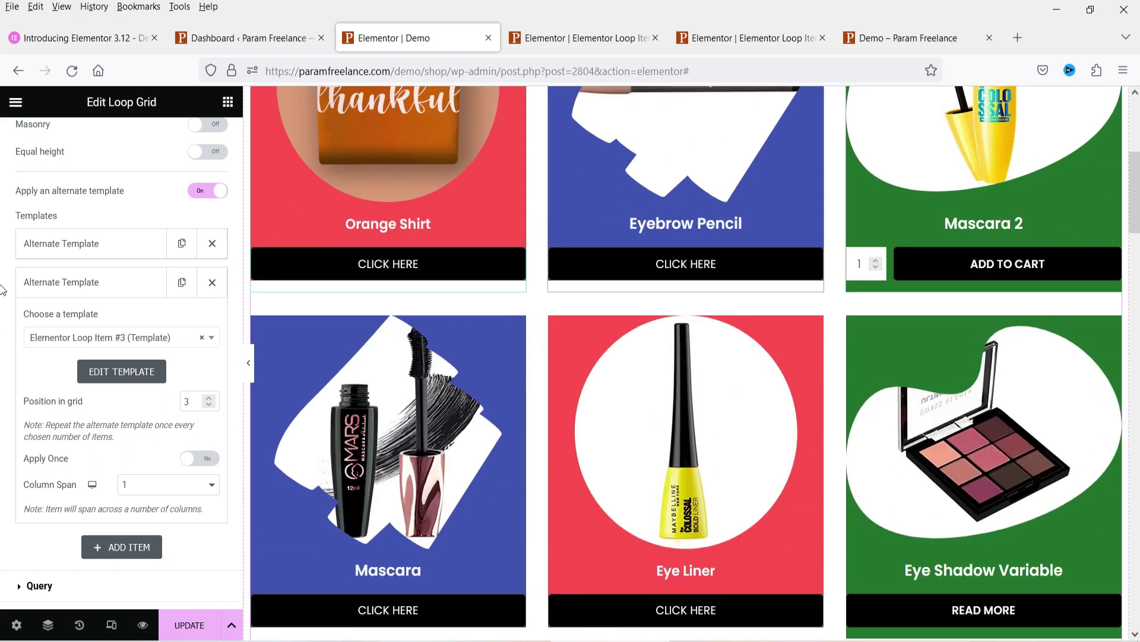
{"action": "scroll", "coordinate": [1078, 247], "scroll_direction": "up", "scroll_amount": 3}
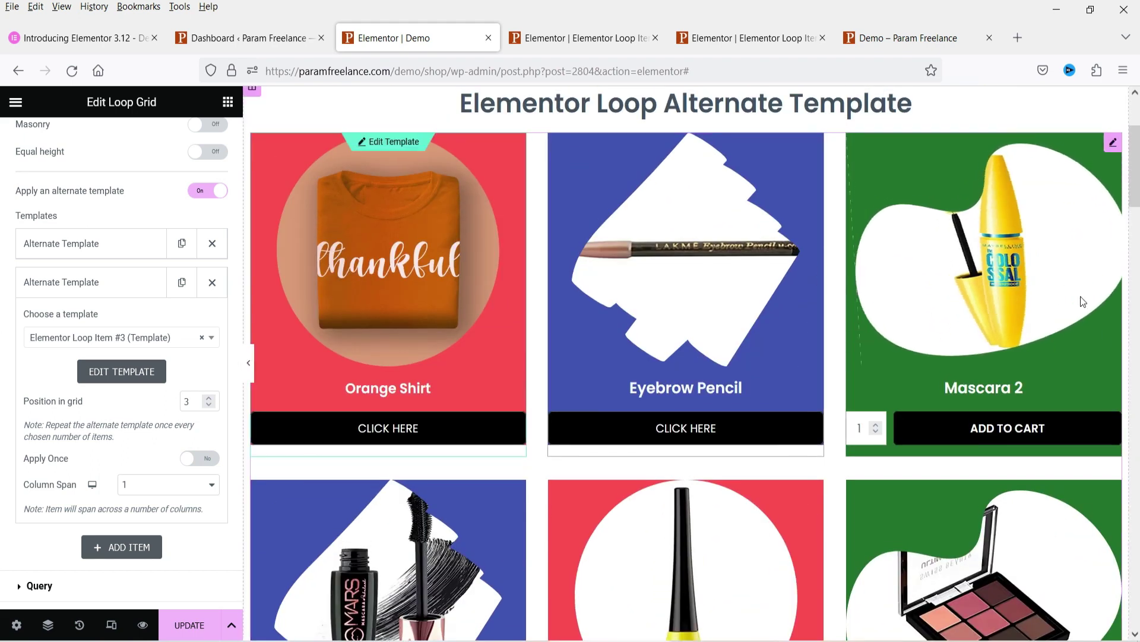
{"action": "scroll", "coordinate": [998, 267], "scroll_direction": "down", "scroll_amount": 3}
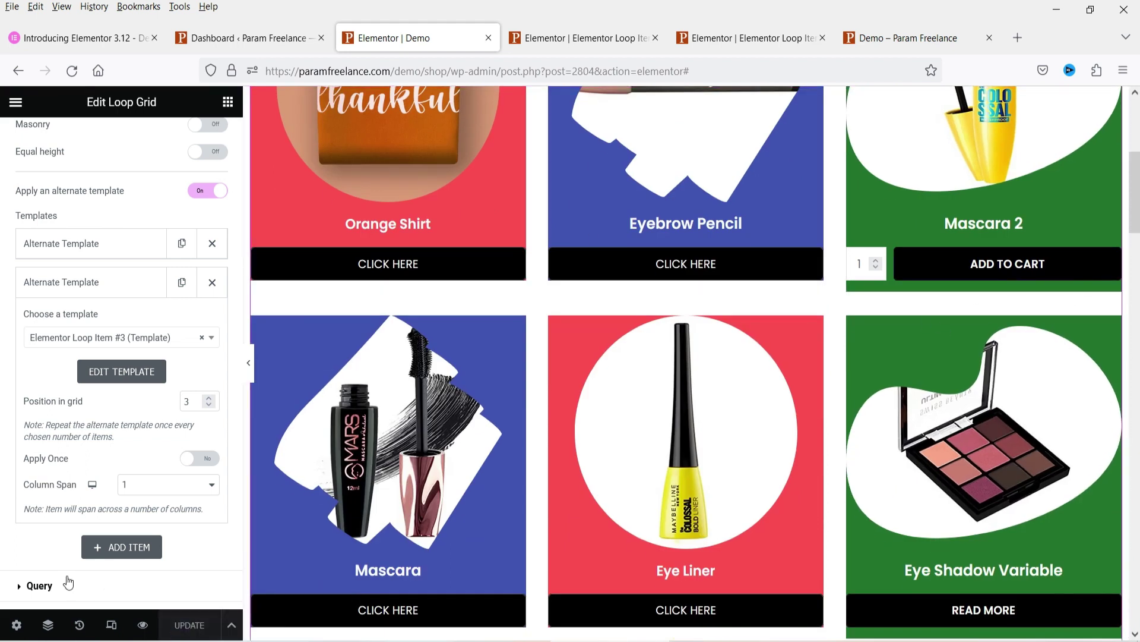
- Reload the published Demo page and examine how the three loop templates alternate through the product grid
{"action": "left_click", "coordinate": [912, 41]}
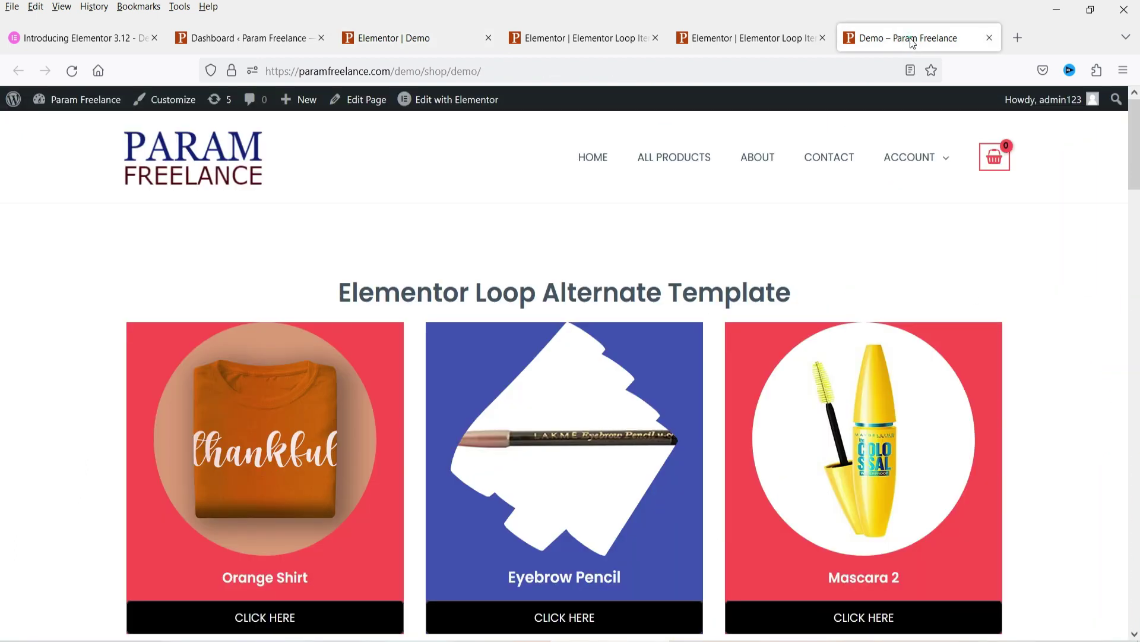
{"action": "left_click", "coordinate": [72, 71]}
{"action": "scroll", "coordinate": [3, 366], "scroll_direction": "down", "scroll_amount": 10}
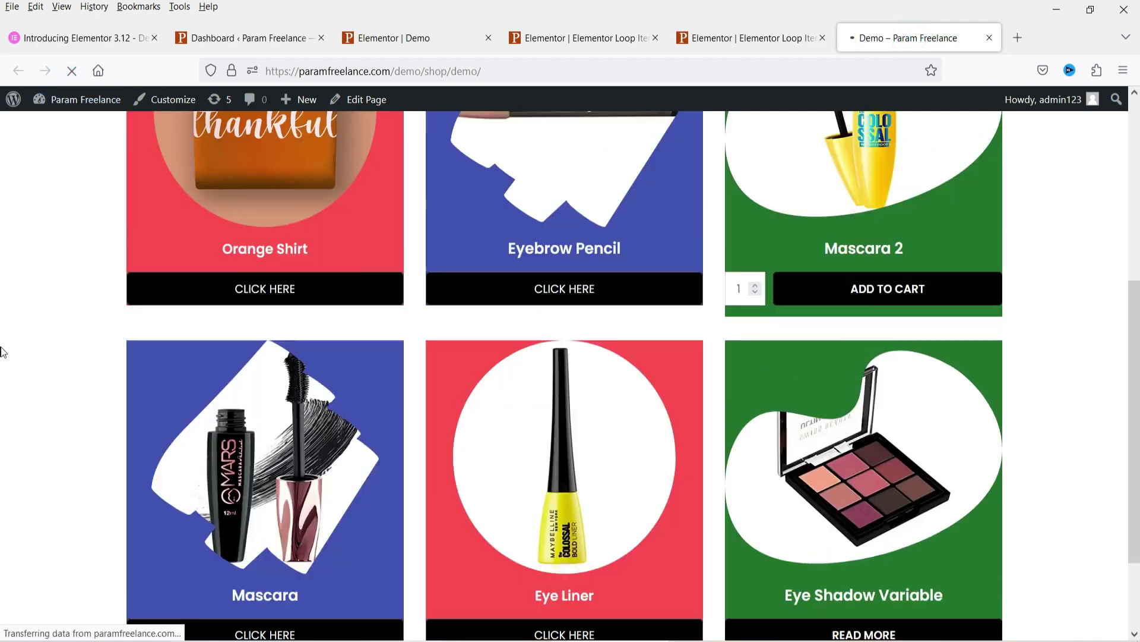
{"action": "scroll", "coordinate": [1072, 319], "scroll_direction": "down", "scroll_amount": 2}
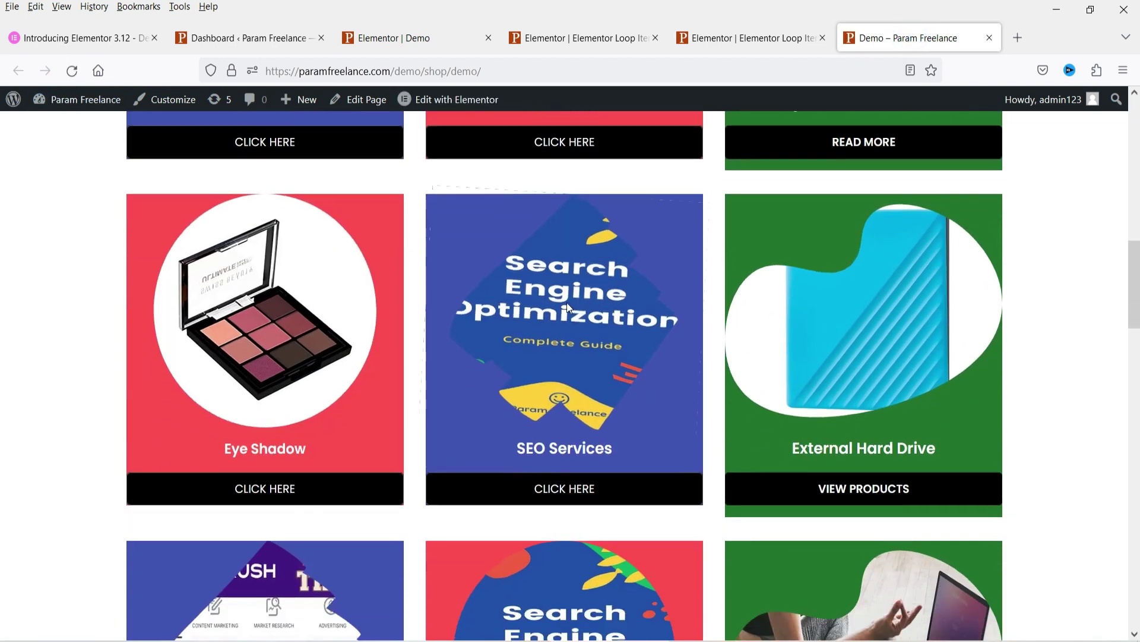
{"action": "scroll", "coordinate": [197, 227], "scroll_direction": "up", "scroll_amount": 5}
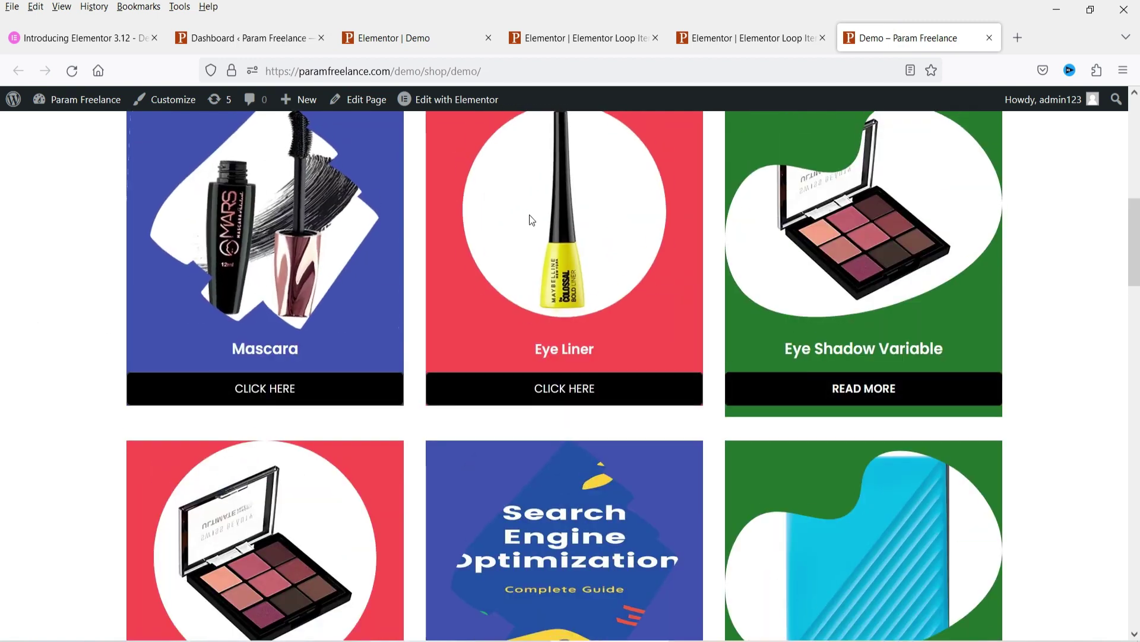
{"action": "scroll", "coordinate": [3, 317], "scroll_direction": "up", "scroll_amount": 8}
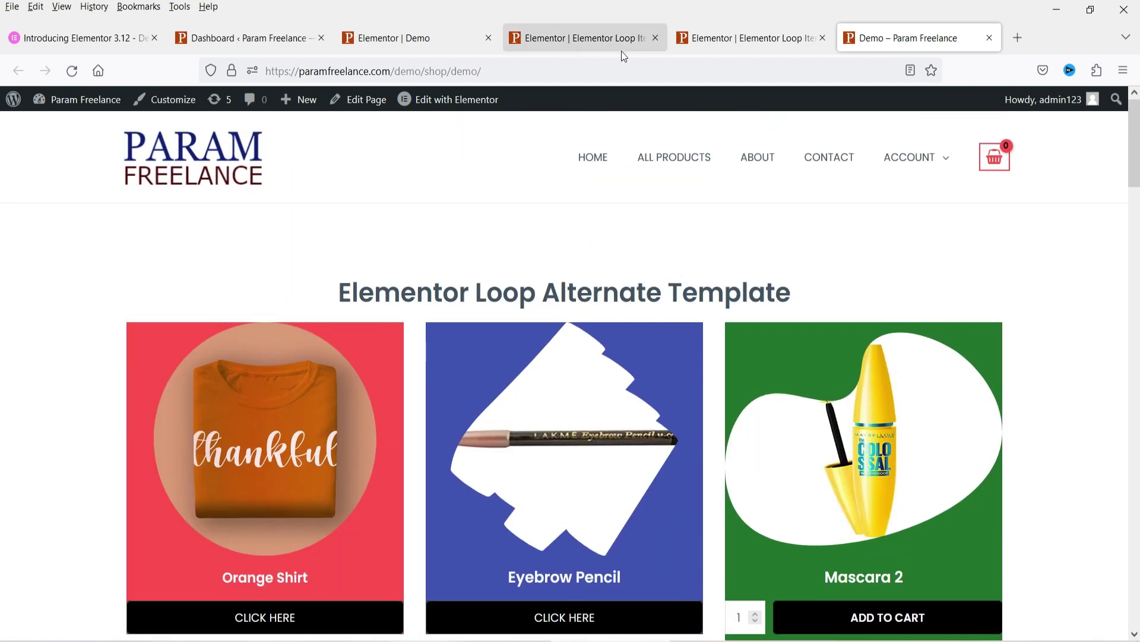
- Set the Loop Grid to 4 columns and 20 items per page, and save the page
{"action": "left_click", "coordinate": [410, 50]}
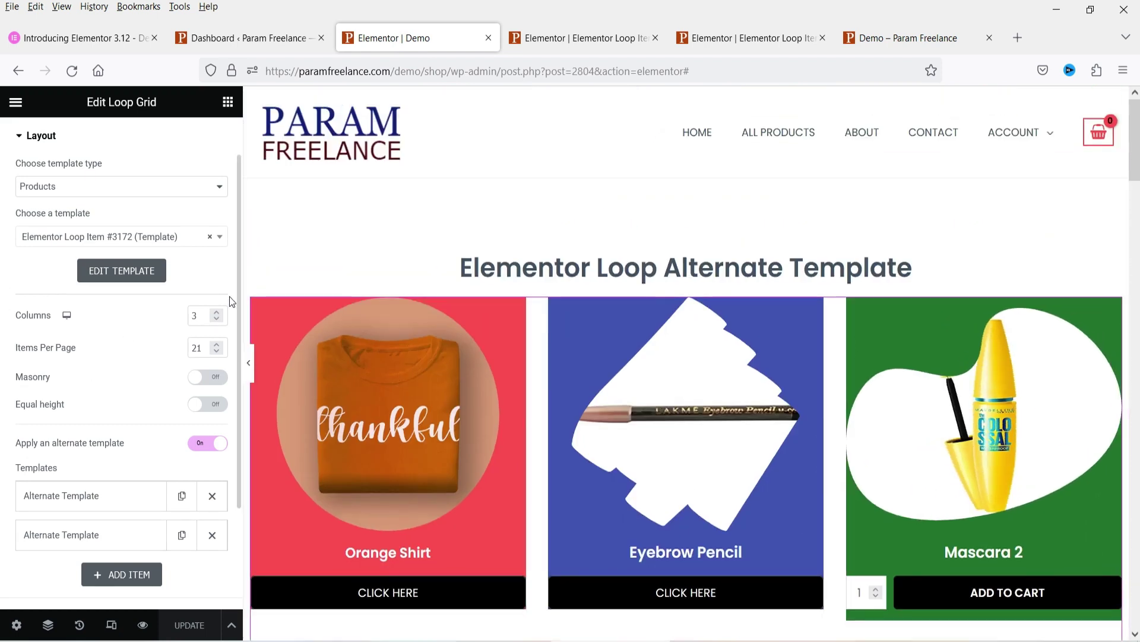
{"action": "left_click", "coordinate": [216, 312]}
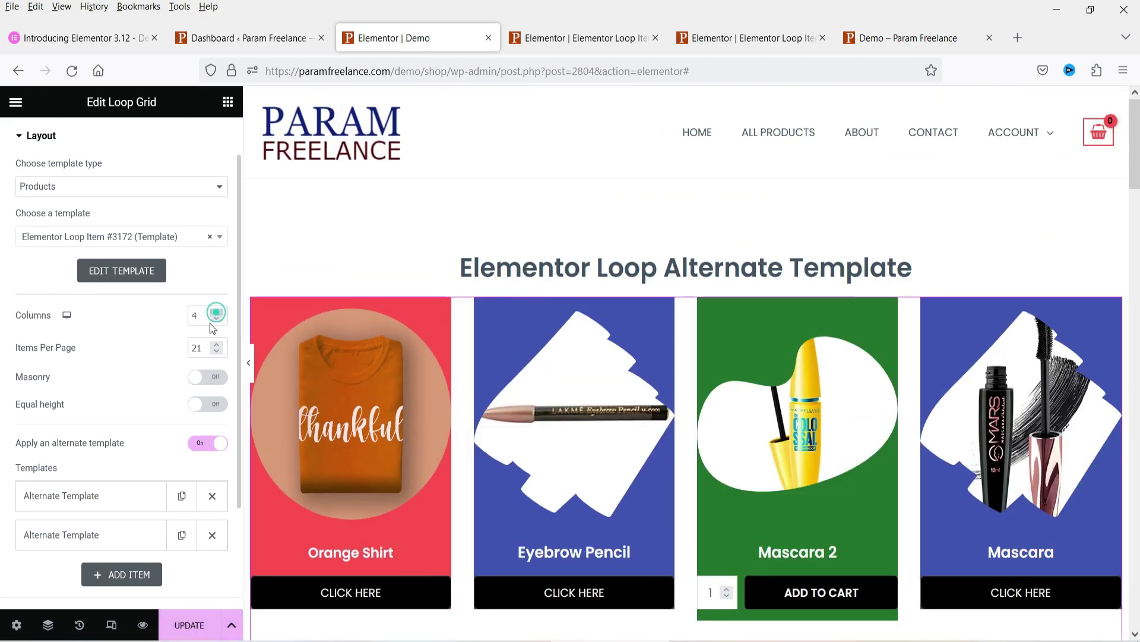
{"action": "left_click", "coordinate": [196, 349]}
{"action": "type", "text": "2"}
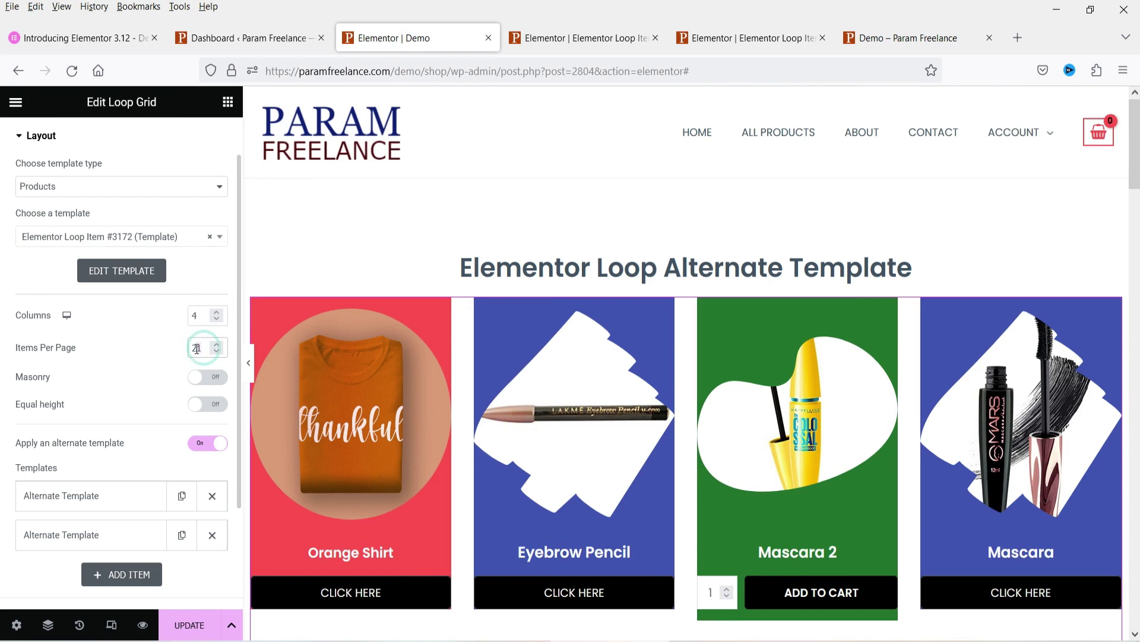
{"action": "type", "text": "0"}
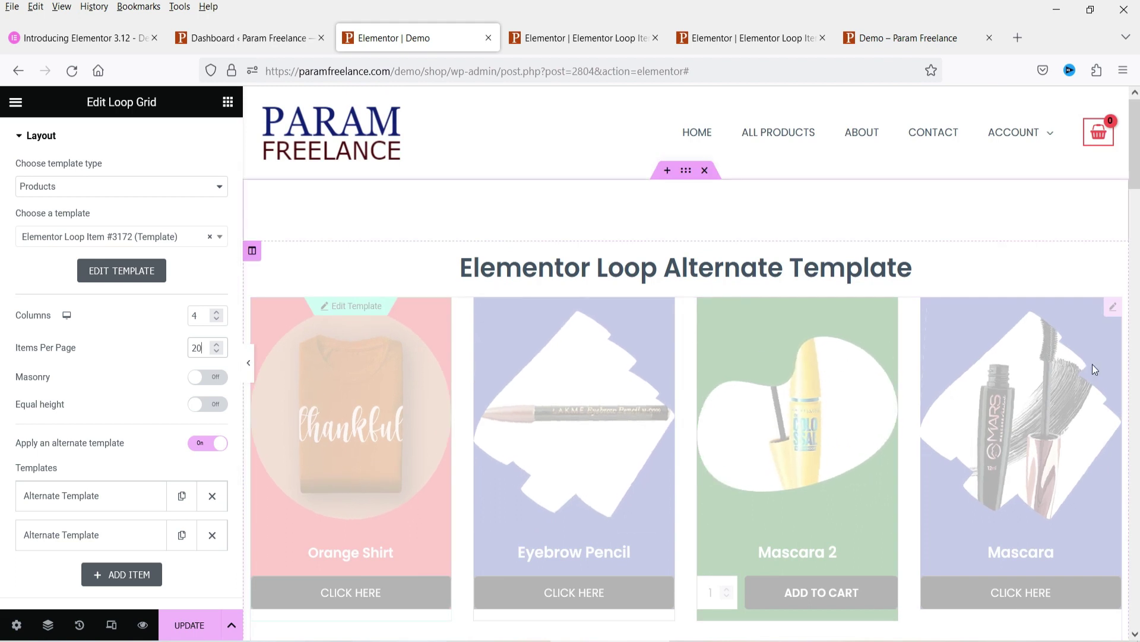
{"action": "scroll", "coordinate": [687, 362], "scroll_direction": "down", "scroll_amount": 4}
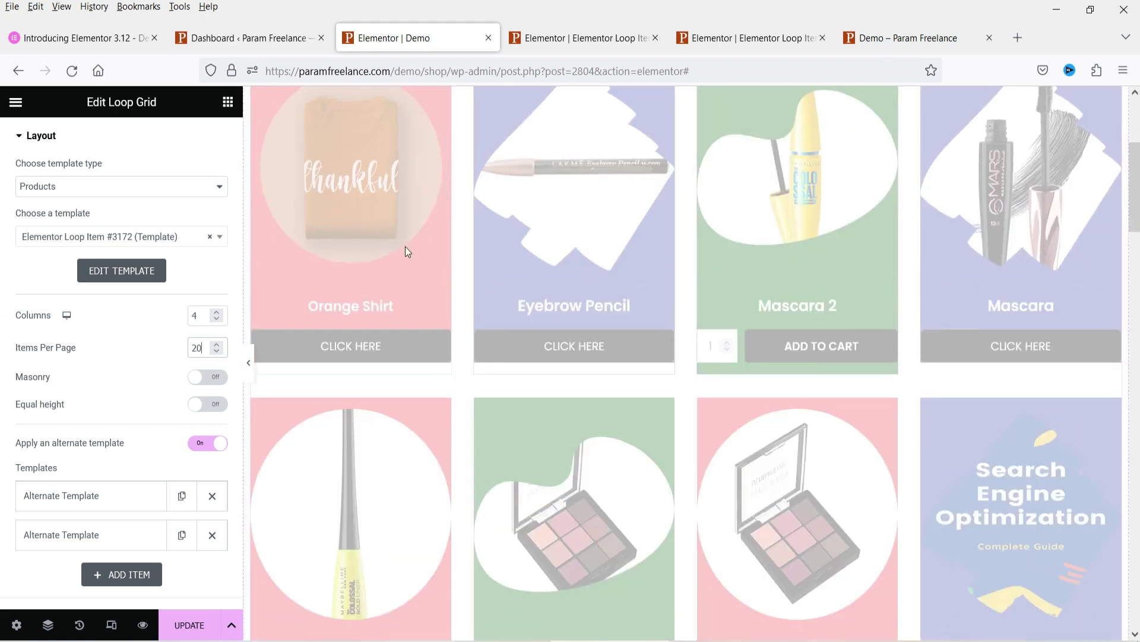
{"action": "scroll", "coordinate": [407, 249], "scroll_direction": "down", "scroll_amount": 3}
{"action": "scroll", "coordinate": [407, 249], "scroll_direction": "up", "scroll_amount": 3}
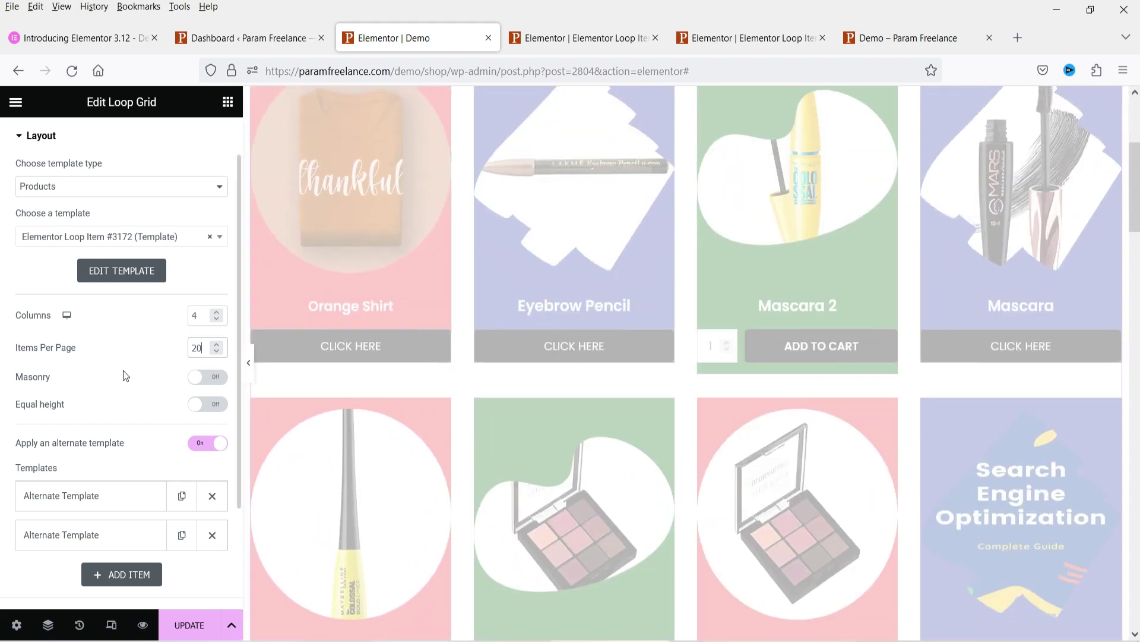
{"action": "left_click", "coordinate": [190, 627]}
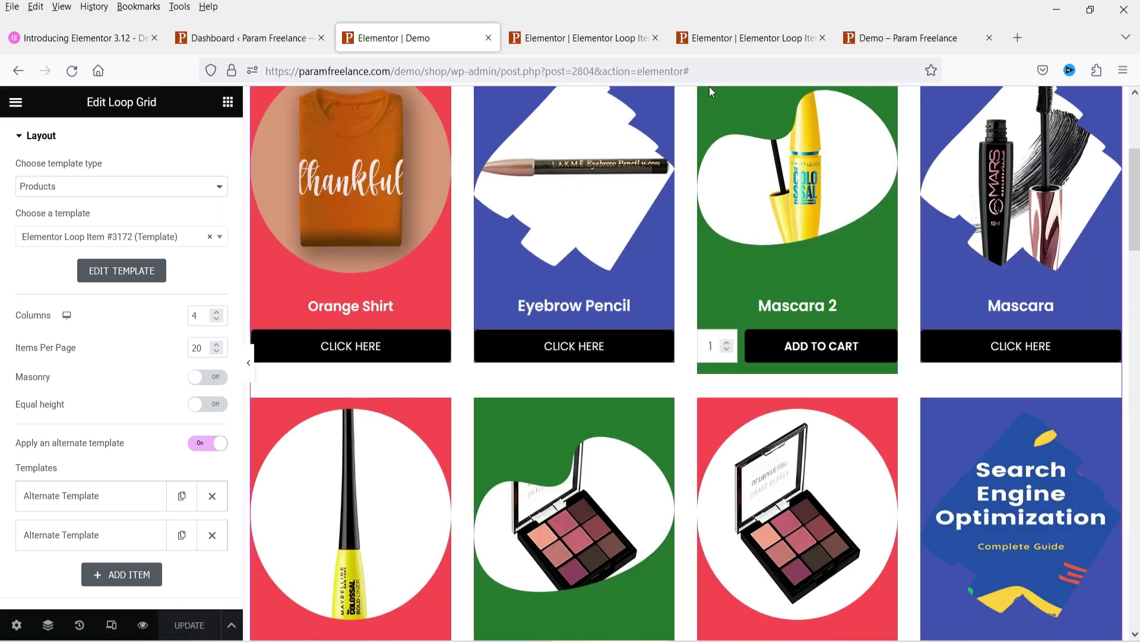
- Reload the published Demo page and check the four-column product grid
{"action": "left_click", "coordinate": [898, 27]}
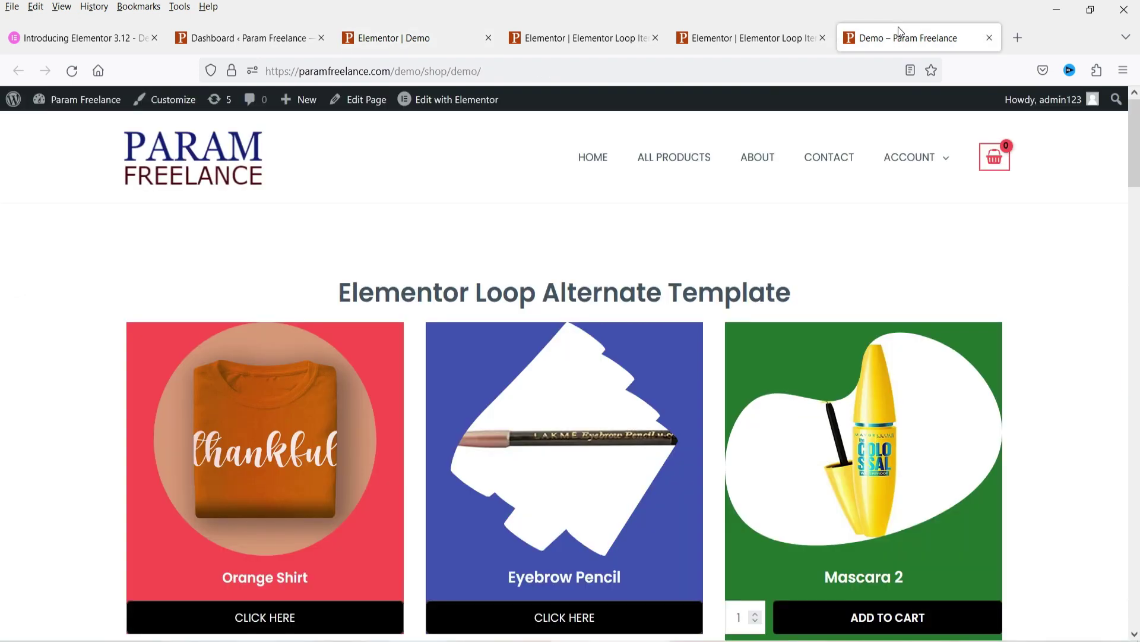
{"action": "key", "text": "F5"}
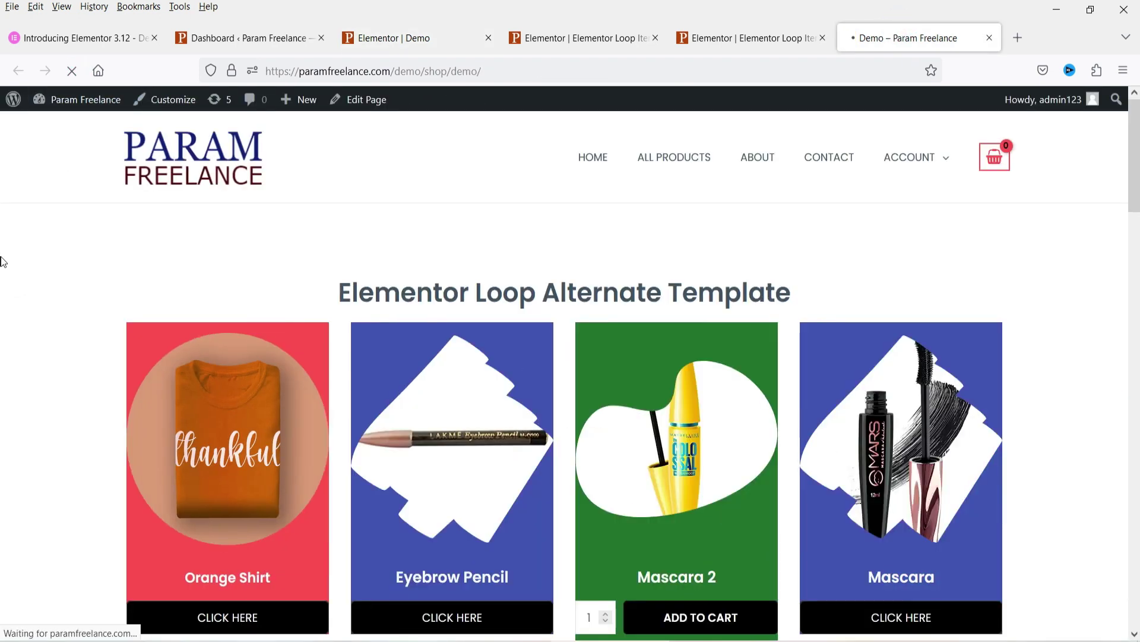
{"action": "scroll", "coordinate": [910, 463], "scroll_direction": "down", "scroll_amount": 5}
{"action": "scroll", "coordinate": [910, 463], "scroll_direction": "up", "scroll_amount": 5}
- In the Demo page's Loop Grid, set the first alternate template's column span to 2 and save the page
{"action": "left_click", "coordinate": [406, 39]}
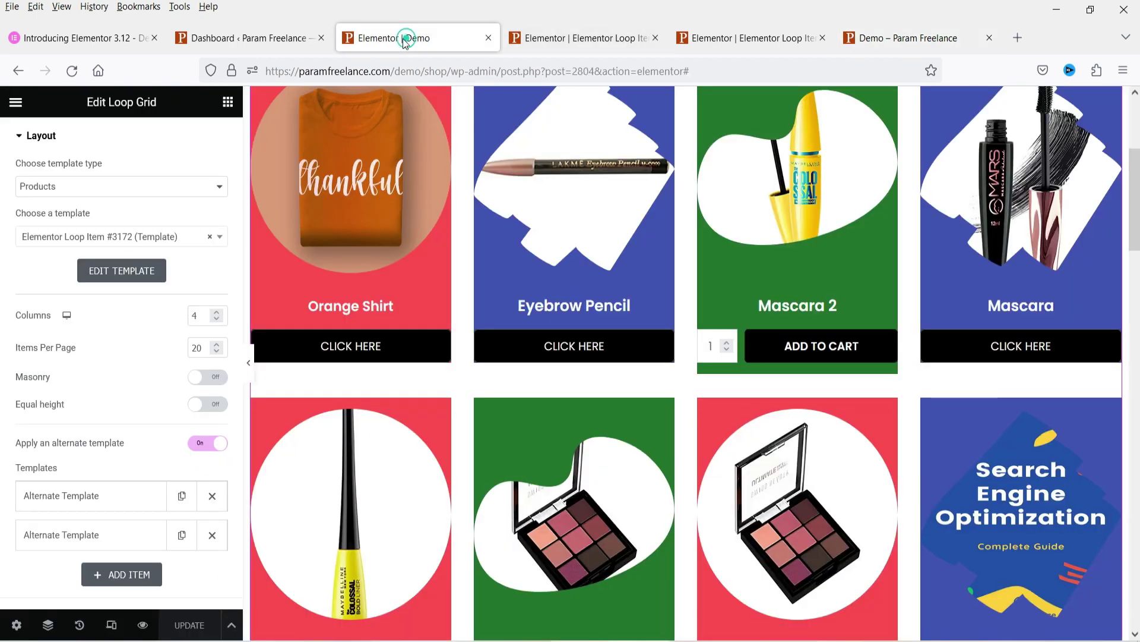
{"action": "scroll", "coordinate": [57, 356], "scroll_direction": "down", "scroll_amount": 2}
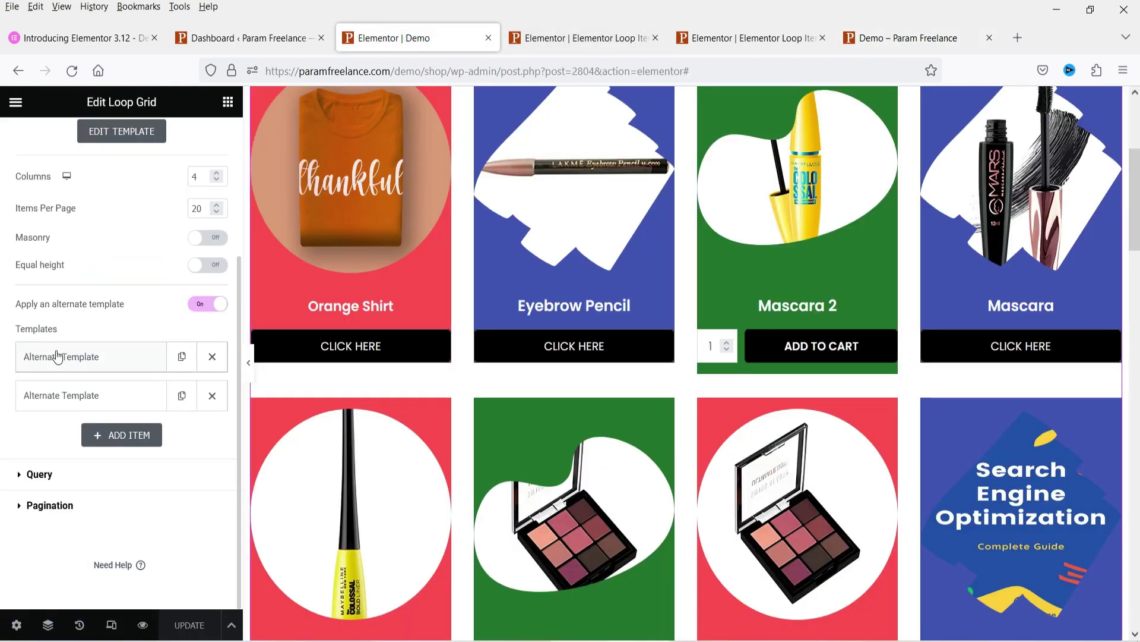
{"action": "left_click", "coordinate": [60, 356]}
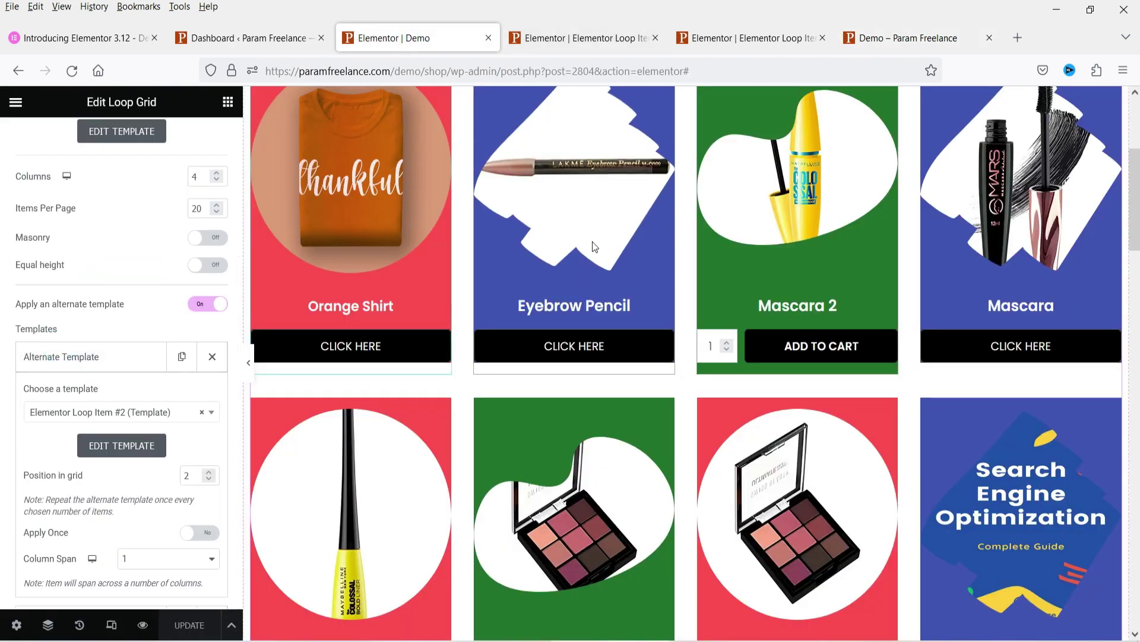
{"action": "scroll", "coordinate": [69, 438], "scroll_direction": "down", "scroll_amount": 3}
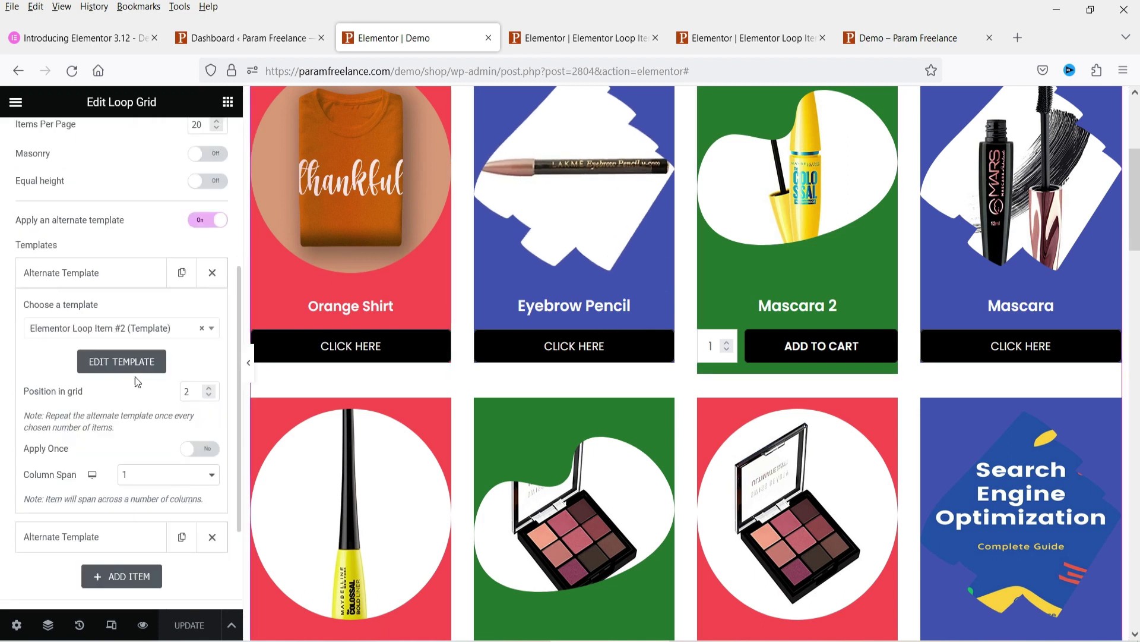
{"action": "left_click", "coordinate": [157, 395]}
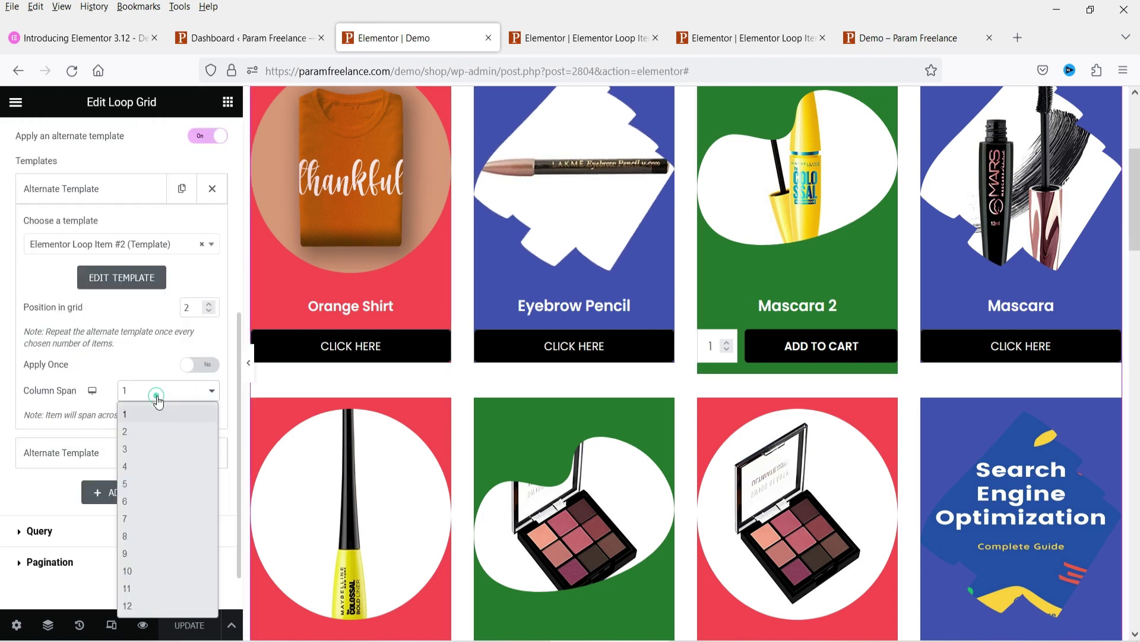
{"action": "left_click", "coordinate": [159, 432]}
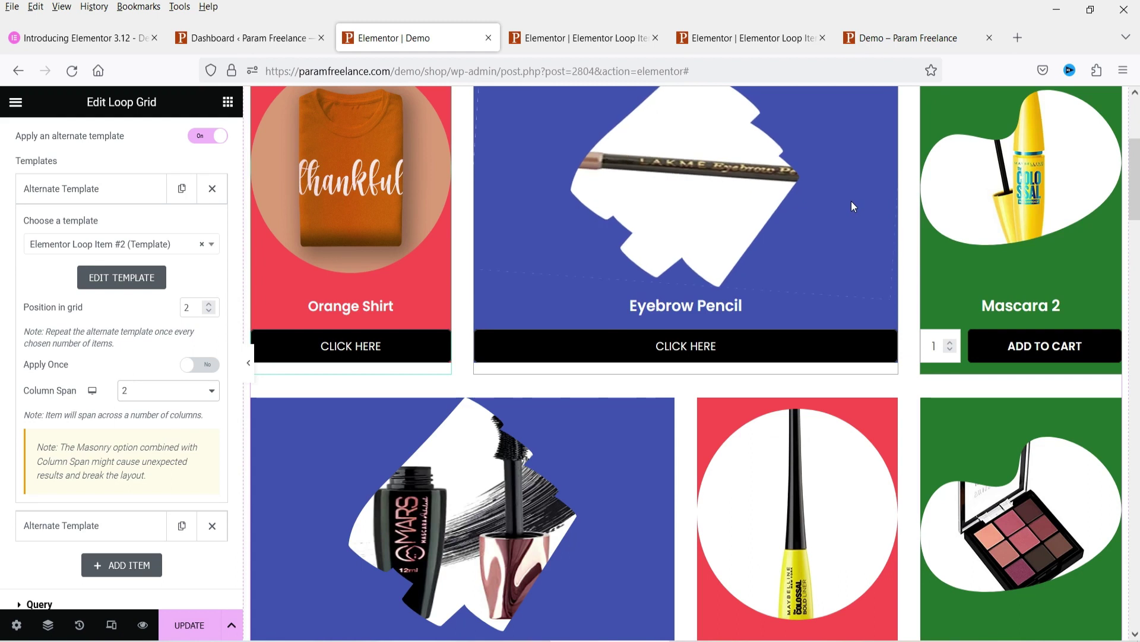
{"action": "left_click", "coordinate": [190, 618]}
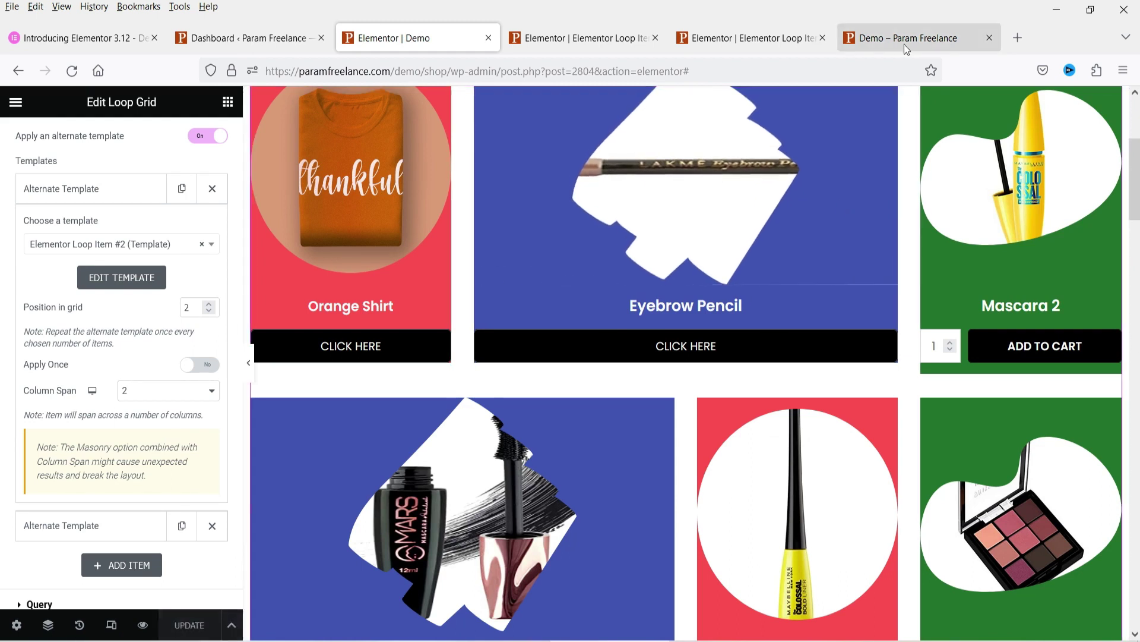
- Reload the published Demo page and examine how the two-column-wide blue template is laid out through the whole product grid
{"action": "left_click", "coordinate": [904, 40]}
{"action": "left_click", "coordinate": [72, 71]}
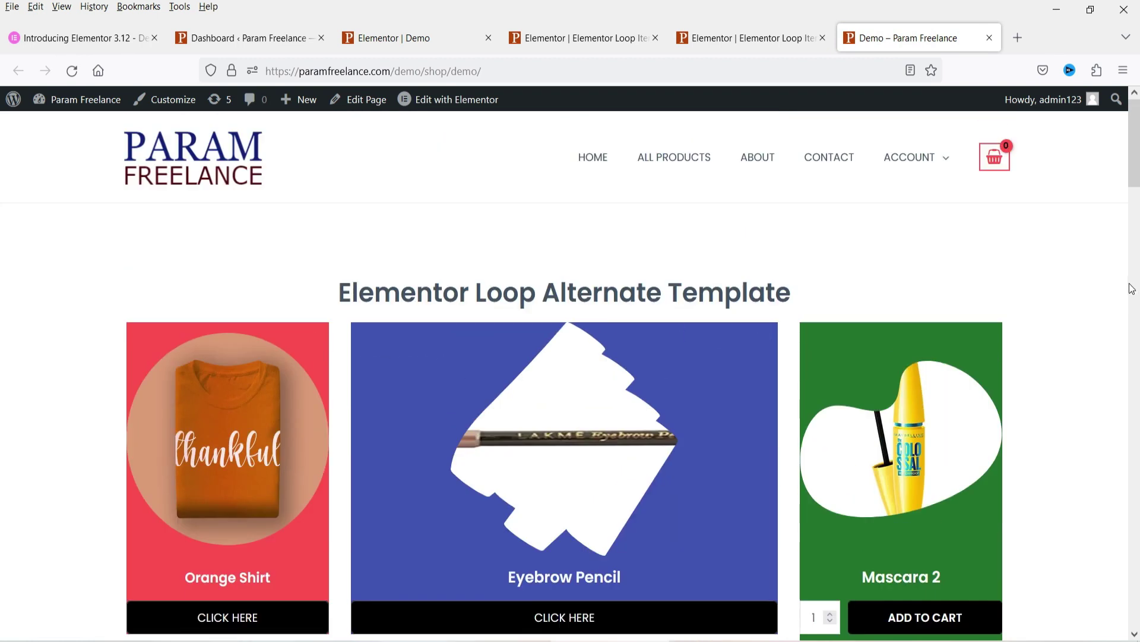
{"action": "scroll", "coordinate": [1135, 280], "scroll_direction": "down", "scroll_amount": 2}
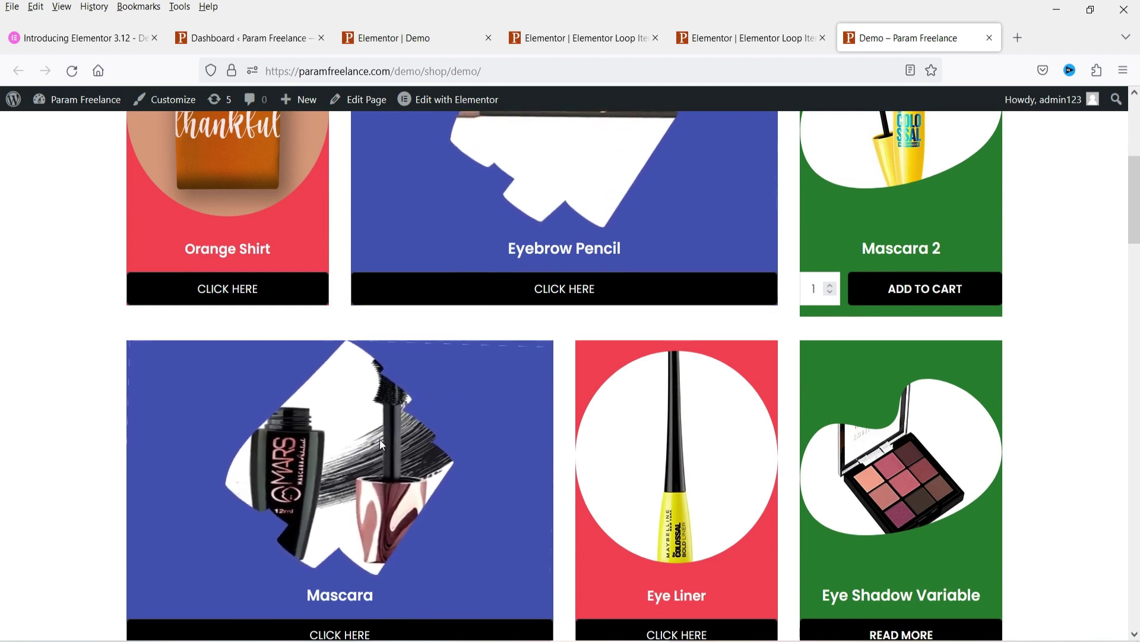
{"action": "scroll", "coordinate": [3, 377], "scroll_direction": "down", "scroll_amount": 8}
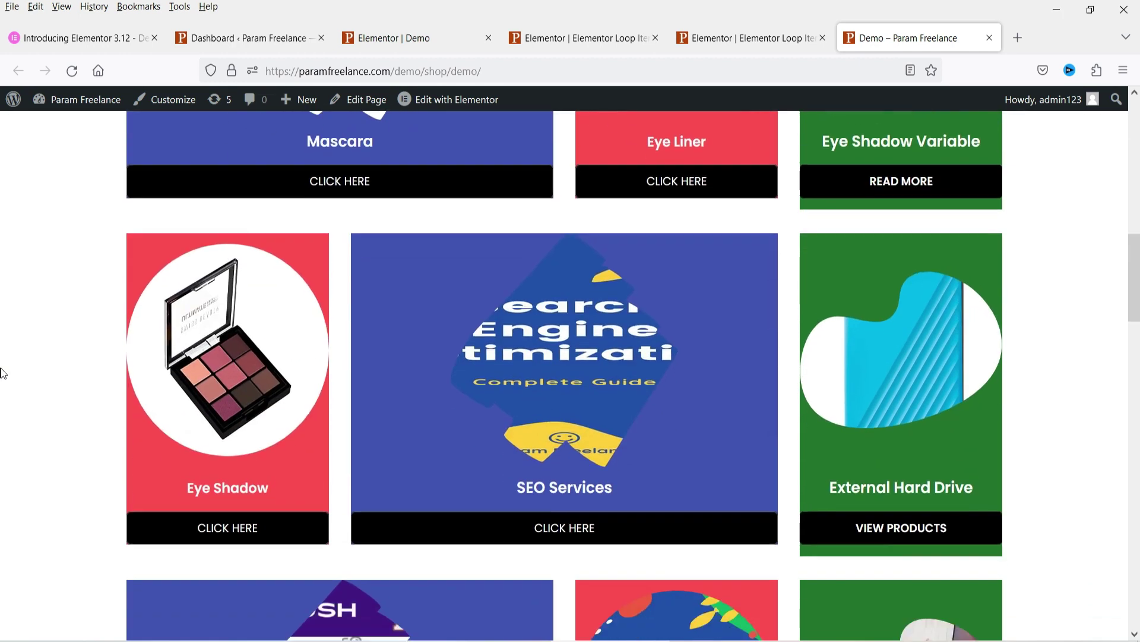
{"action": "scroll", "coordinate": [3, 368], "scroll_direction": "down", "scroll_amount": 12}
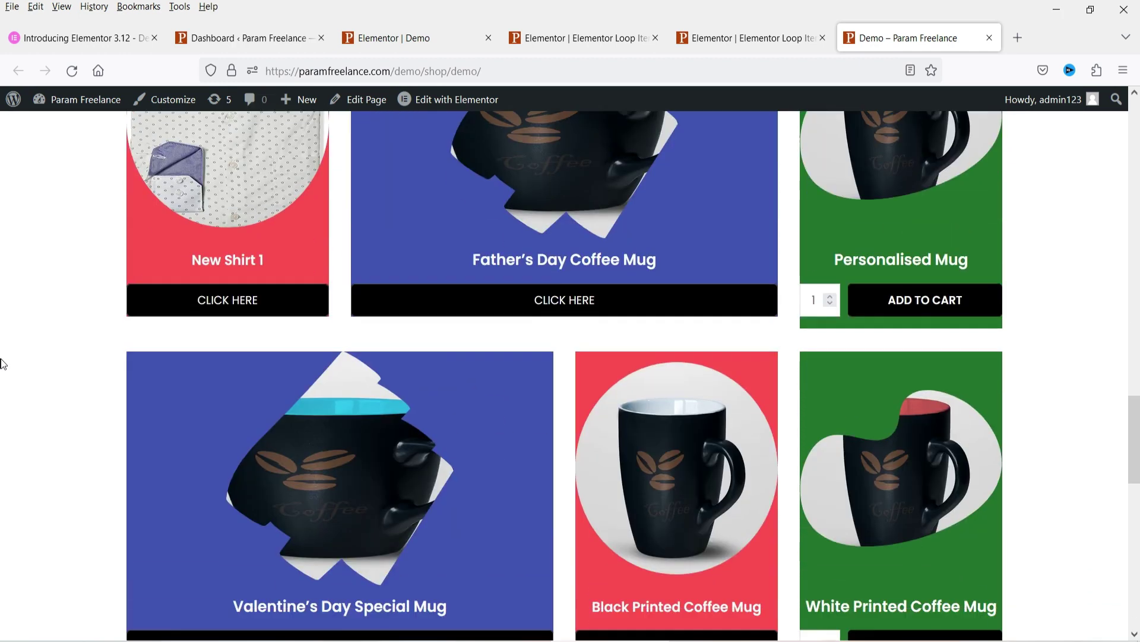
{"action": "scroll", "coordinate": [3, 364], "scroll_direction": "down", "scroll_amount": 4}
{"action": "scroll", "coordinate": [24, 335], "scroll_direction": "up", "scroll_amount": 20}
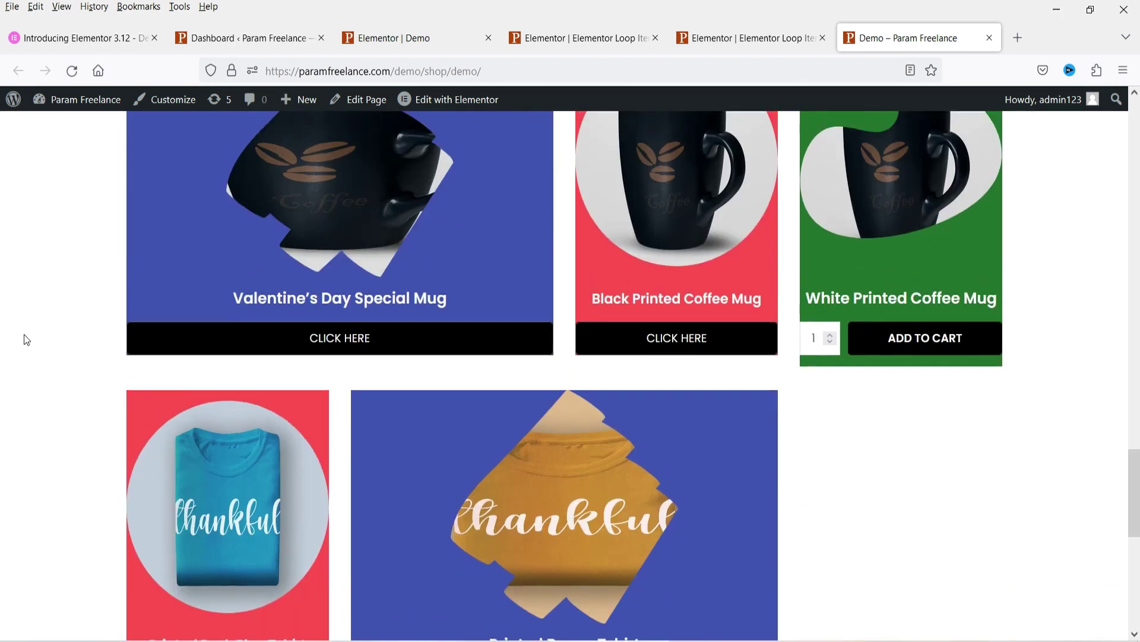
{"action": "scroll", "coordinate": [26, 350], "scroll_direction": "down", "scroll_amount": 5}
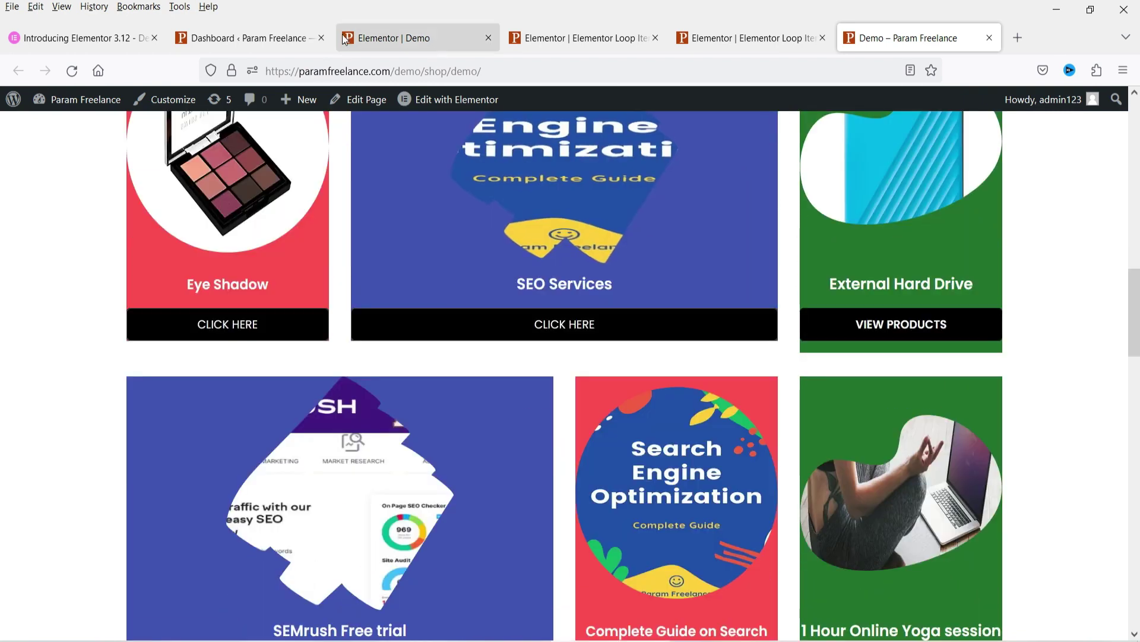
- In the Demo page editor, try grid position 5 and then 4 for the second alternate template, Elementor Loop Item #3
{"action": "left_click", "coordinate": [248, 39]}
{"action": "left_click", "coordinate": [609, 43]}
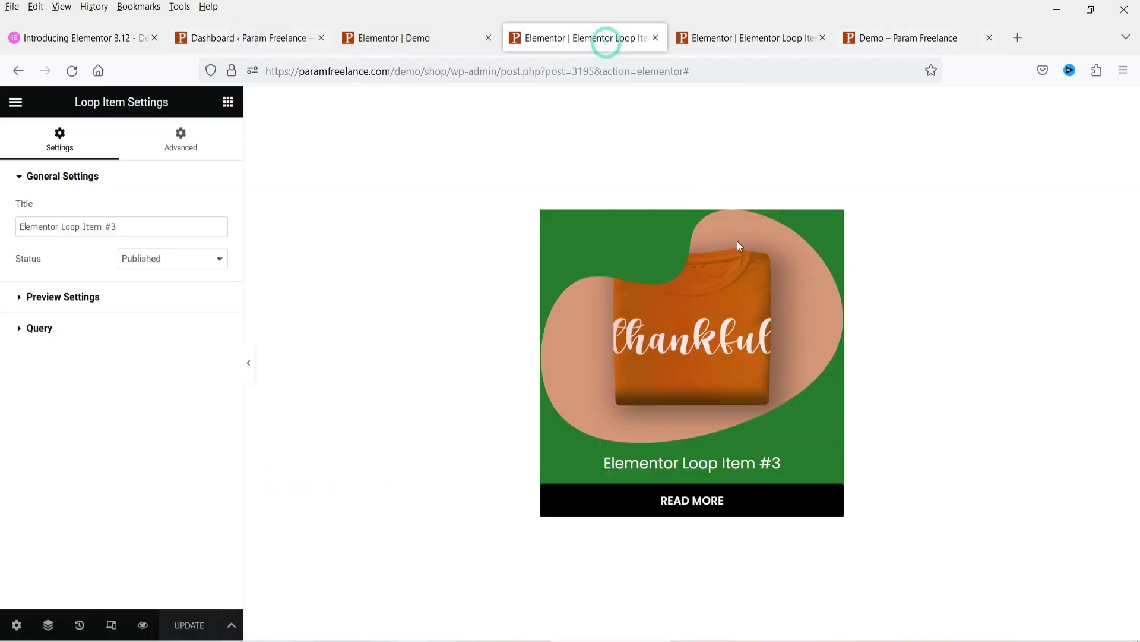
{"action": "left_click", "coordinate": [361, 42]}
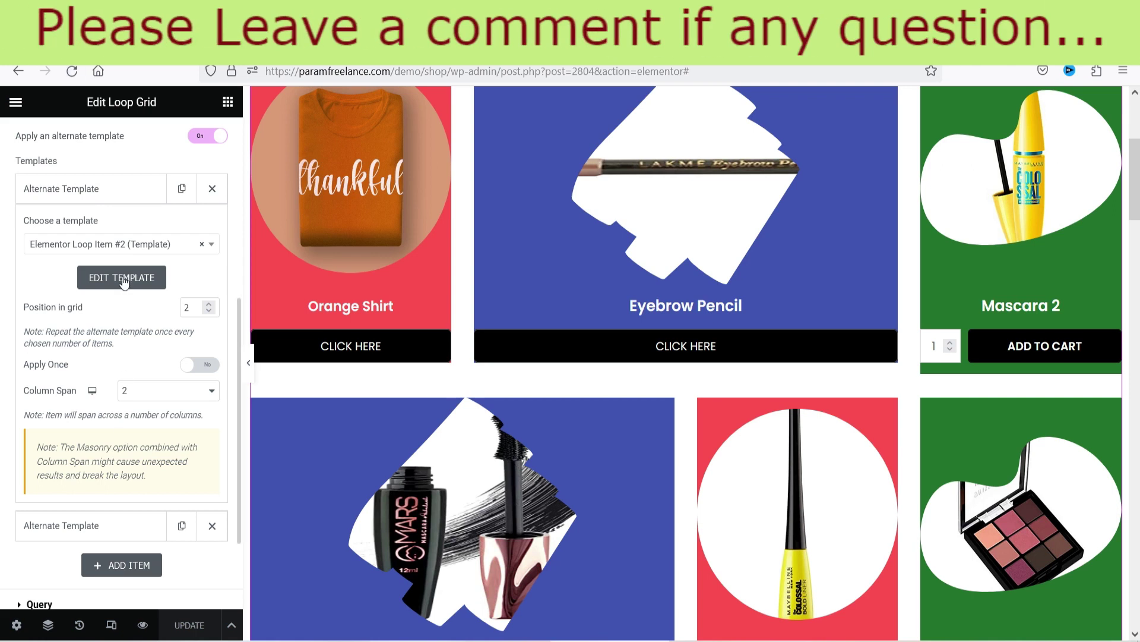
{"action": "left_click", "coordinate": [89, 189]}
{"action": "left_click", "coordinate": [75, 222]}
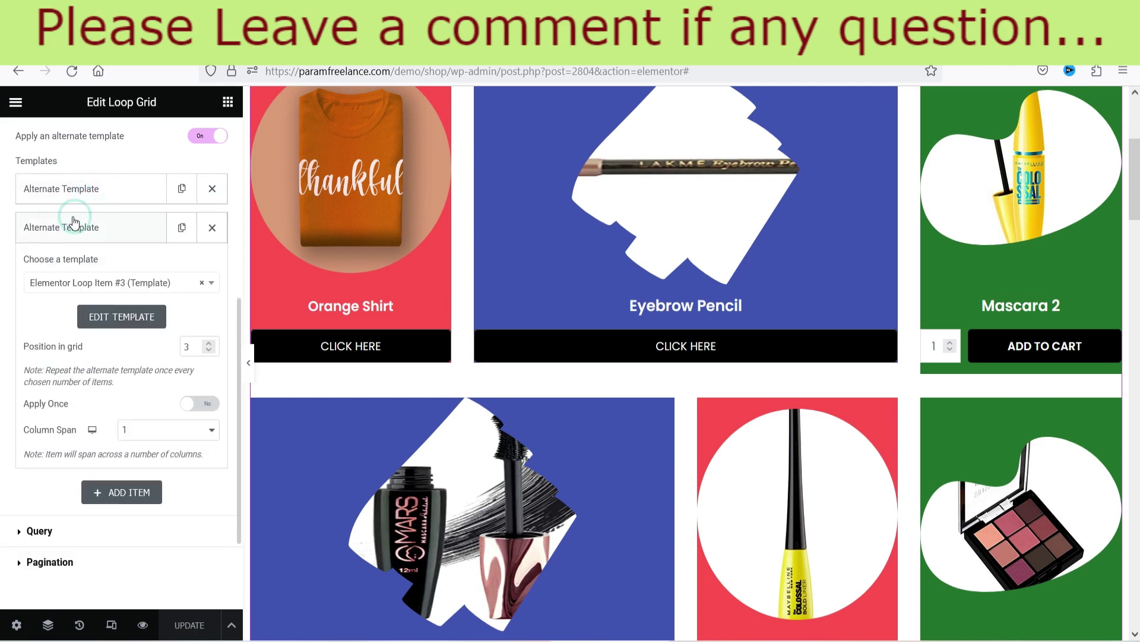
{"action": "left_click", "coordinate": [210, 343]}
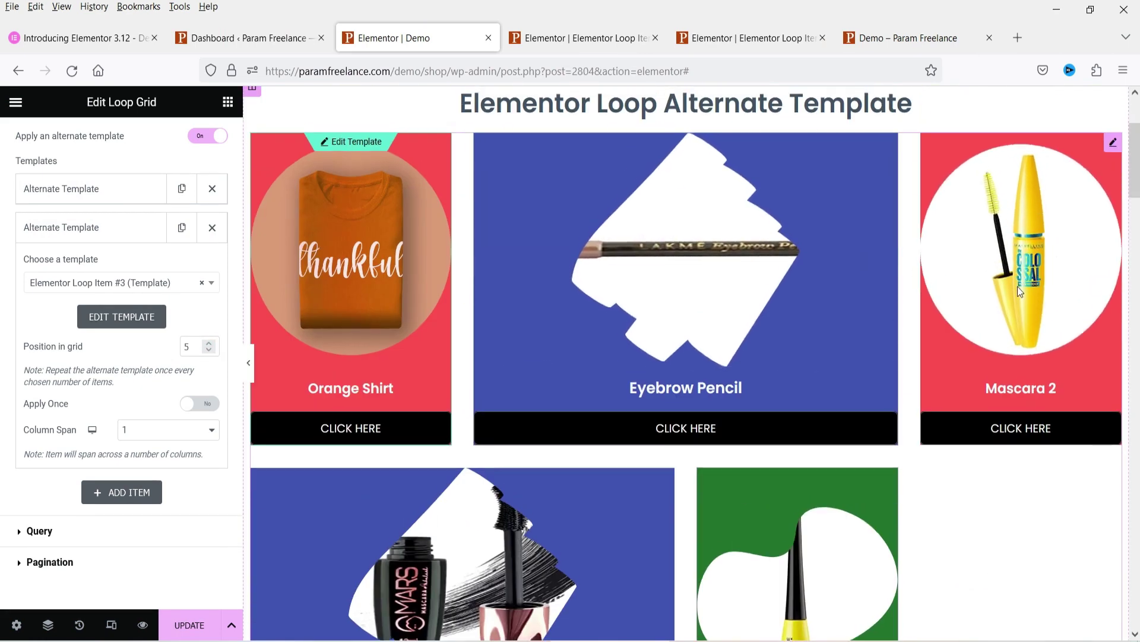
{"action": "scroll", "coordinate": [1018, 287], "scroll_direction": "down", "scroll_amount": 4}
{"action": "left_click", "coordinate": [209, 349]}
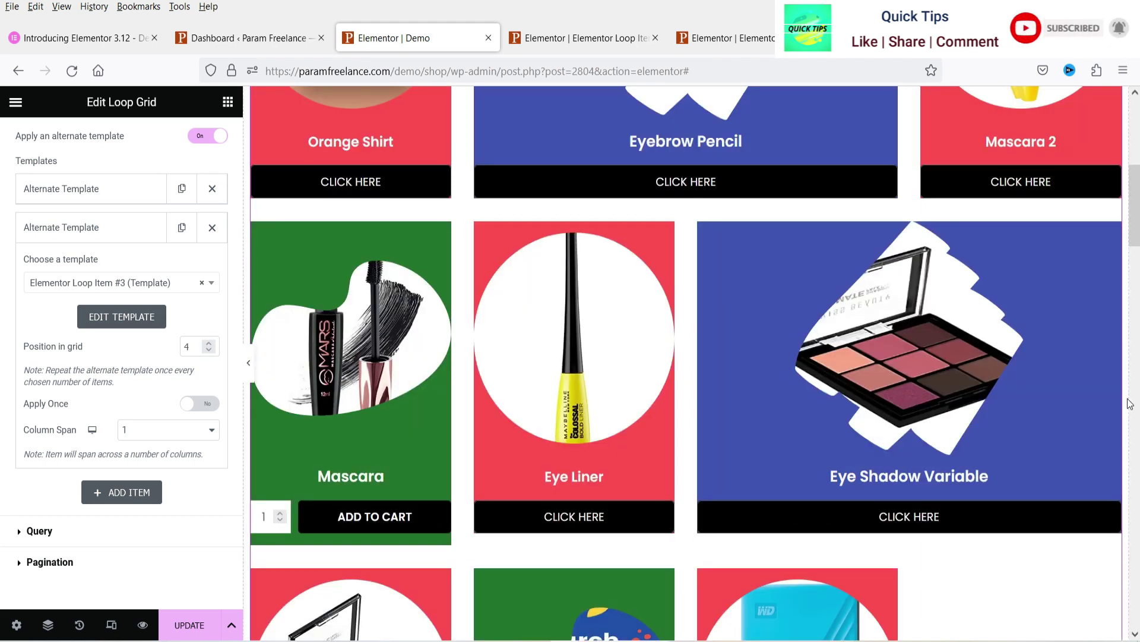
- Reopen the second alternate template's settings and restore its position in the grid to 3
{"action": "left_click", "coordinate": [92, 241]}
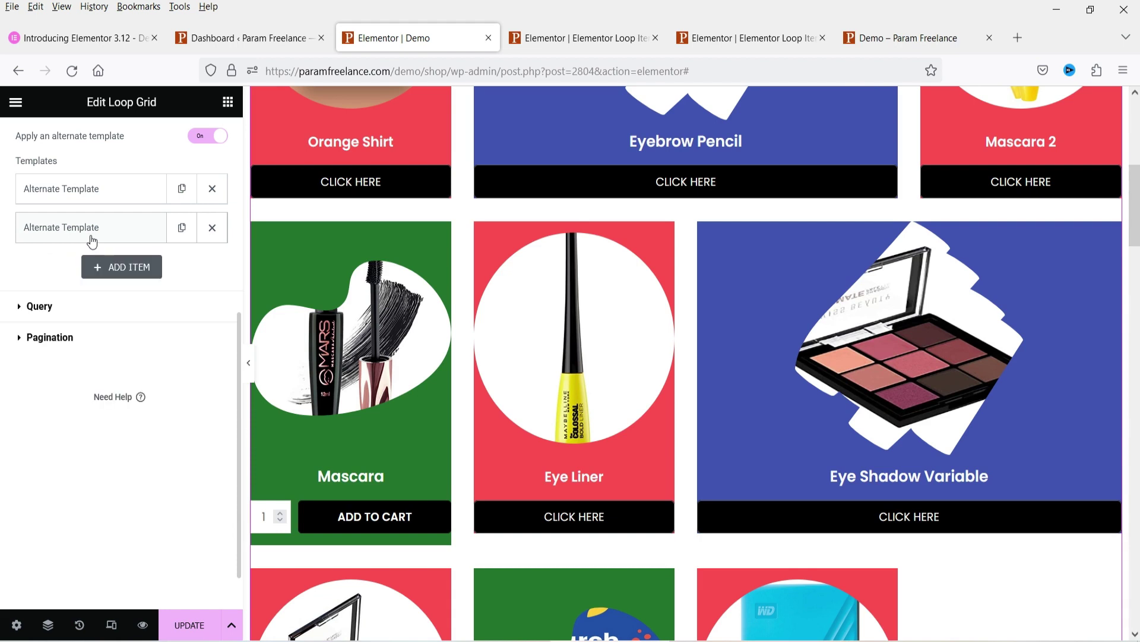
{"action": "left_click", "coordinate": [90, 188]}
{"action": "left_click", "coordinate": [91, 523]}
{"action": "left_click", "coordinate": [209, 350]}
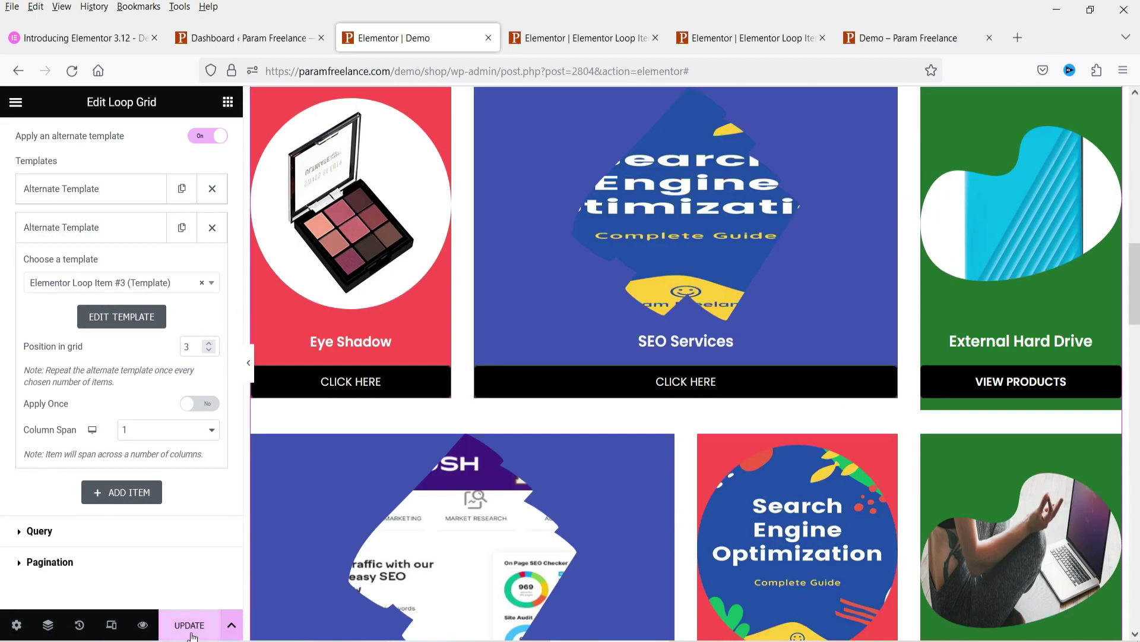
- Reload the published Demo page and check the final arrangement of the red, blue and green product templates
{"action": "left_click", "coordinate": [890, 39]}
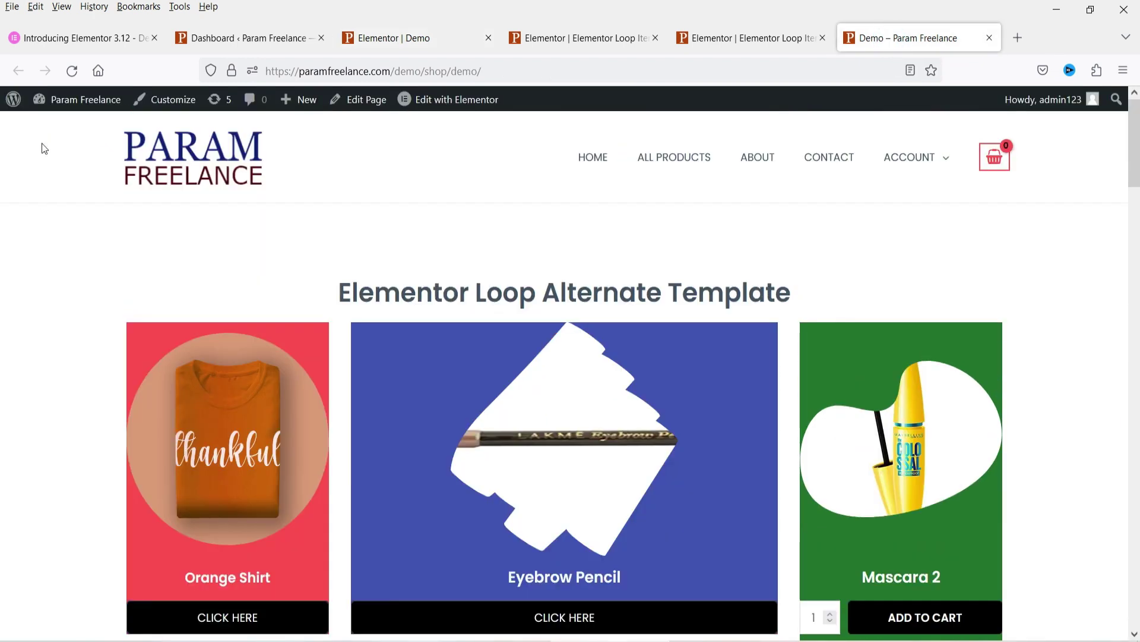
{"action": "key", "text": "F5"}
{"action": "scroll", "coordinate": [1087, 345], "scroll_direction": "down", "scroll_amount": 3}
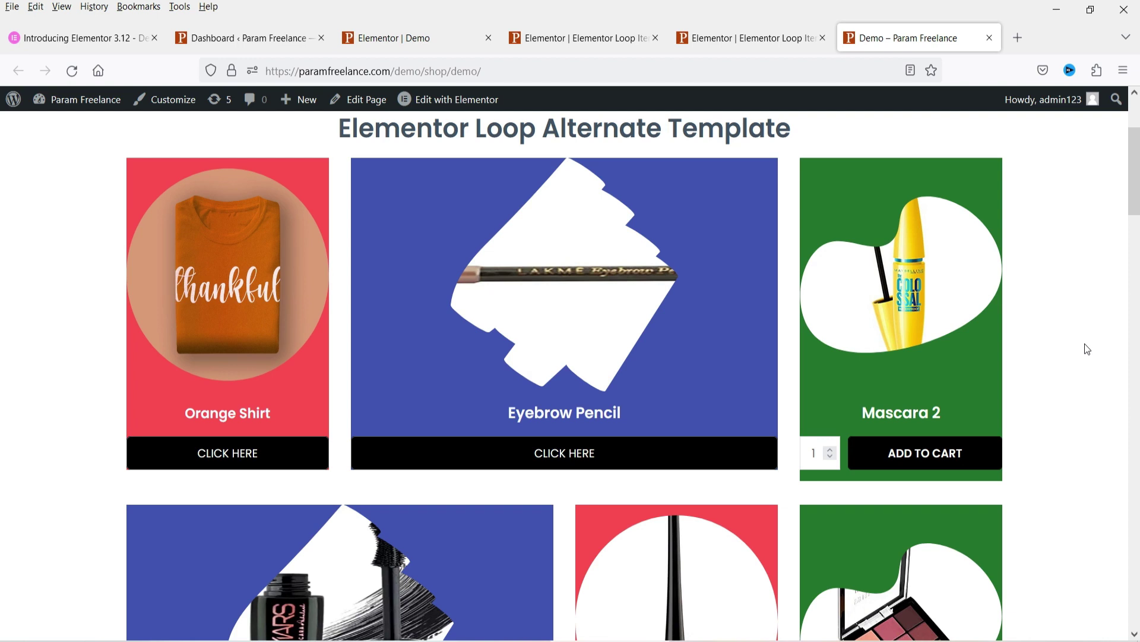
{"action": "scroll", "coordinate": [1029, 359], "scroll_direction": "up", "scroll_amount": 2}
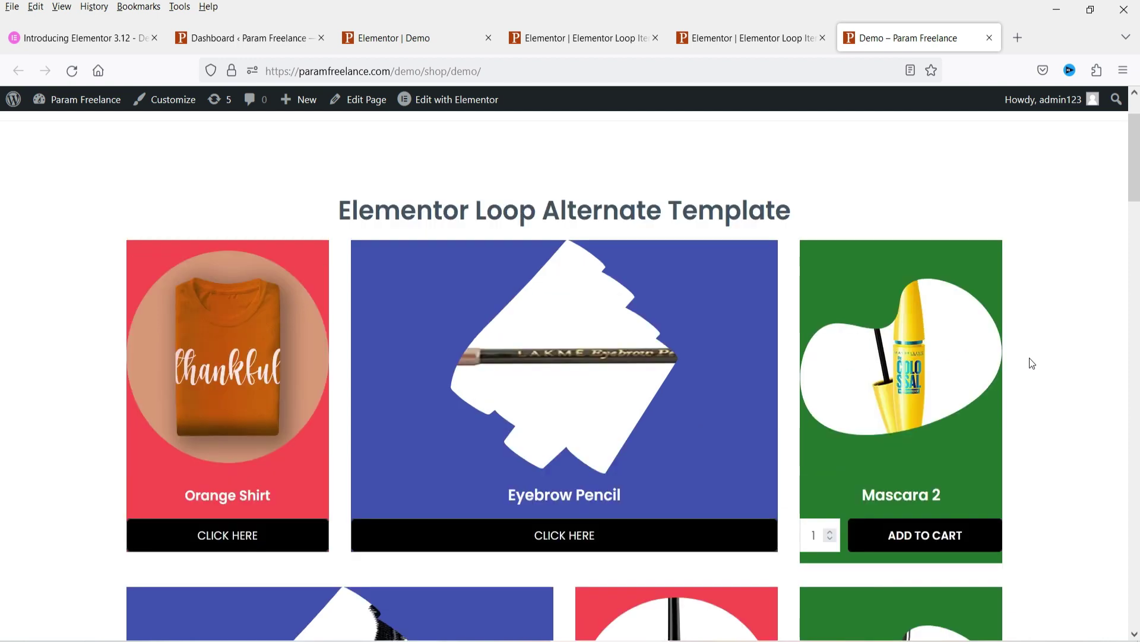